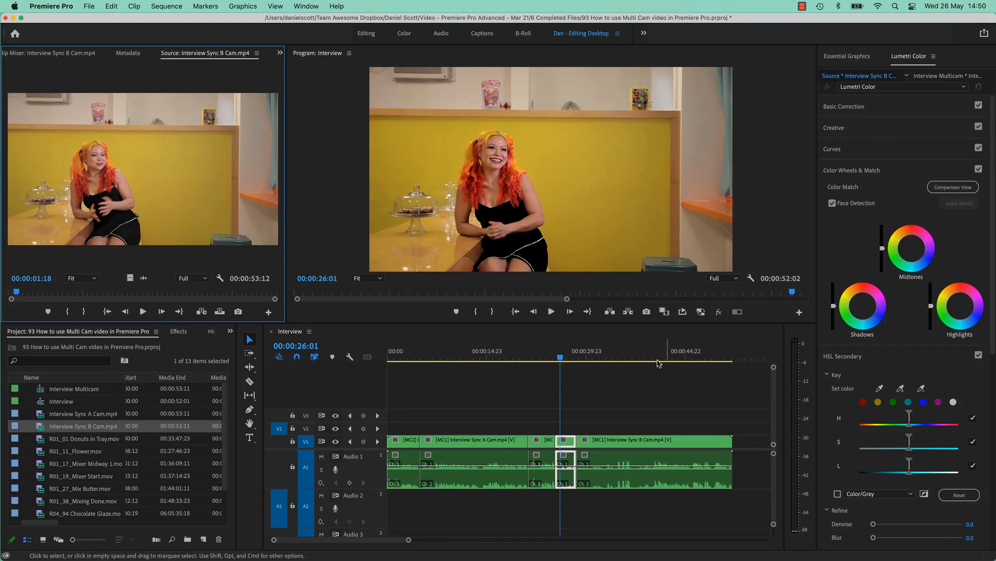
Show the multi-camera view in the Program monitor and switch the last interview clip between the close-up and wide camera angles.
left_click(738, 311)
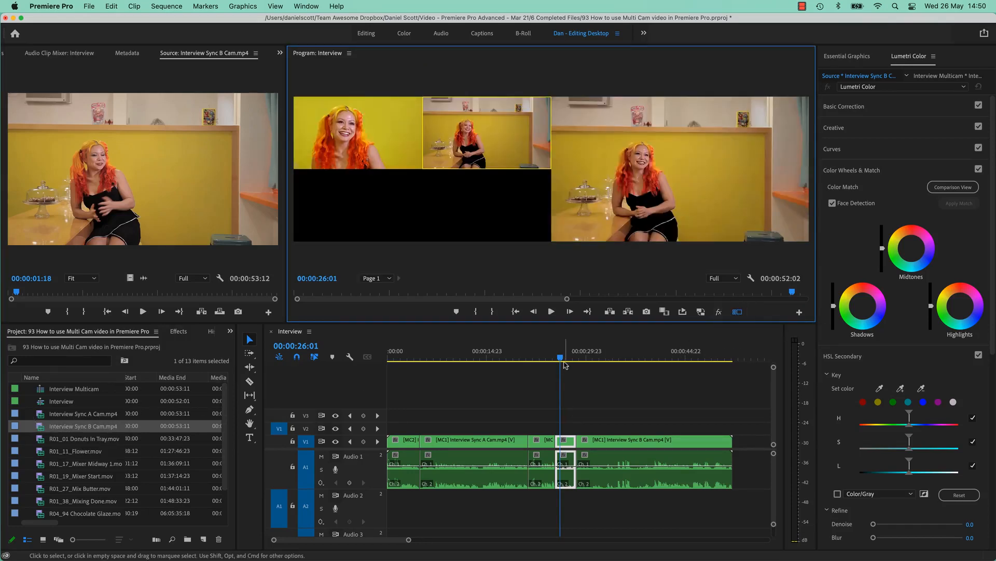
left_click_drag(563, 361, 596, 362)
left_click(458, 139)
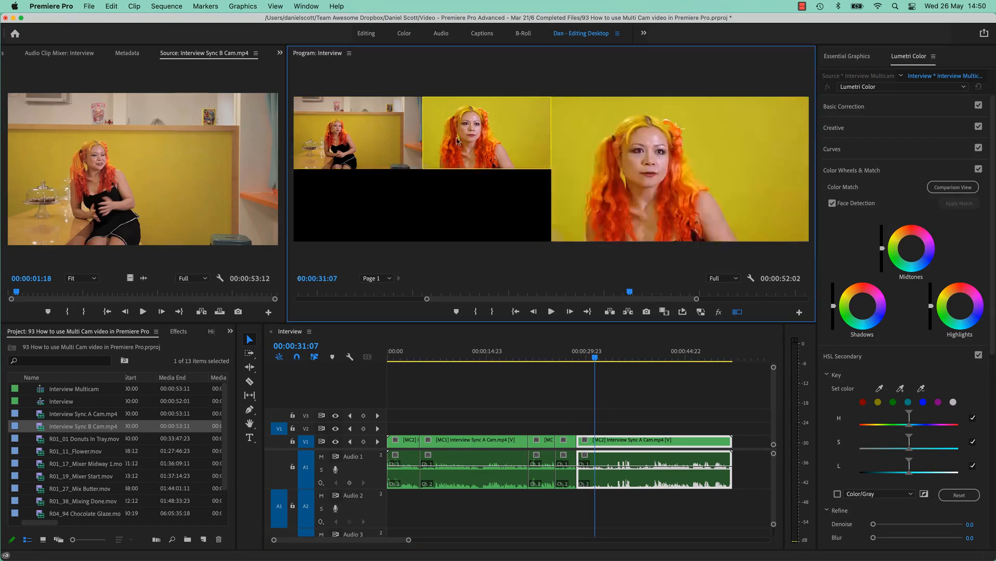
left_click(388, 143)
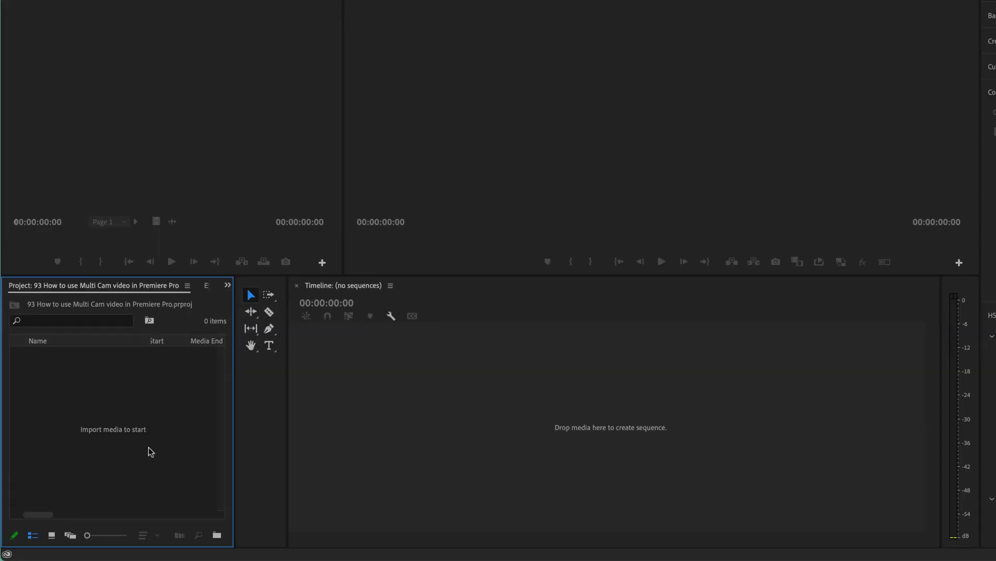
Import all the video files from the Donut Dynamite folder into the empty project.
double_click(174, 395)
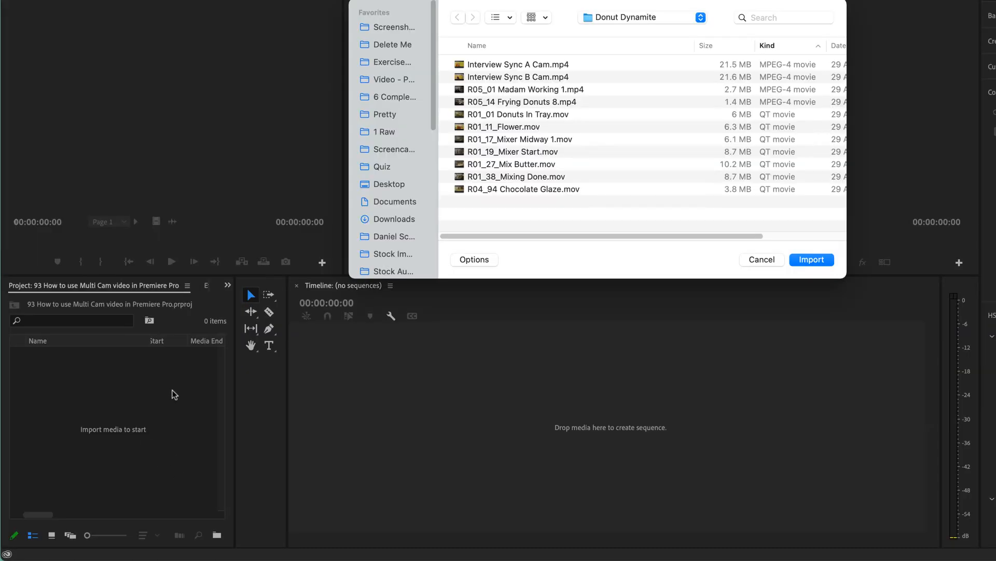
left_click(667, 20)
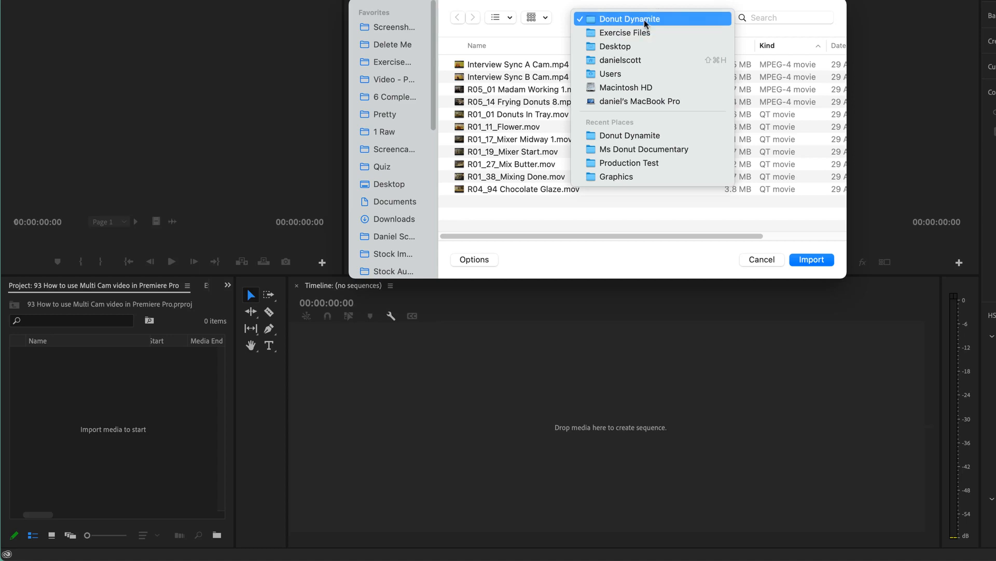
left_click(644, 20)
key("super+a")
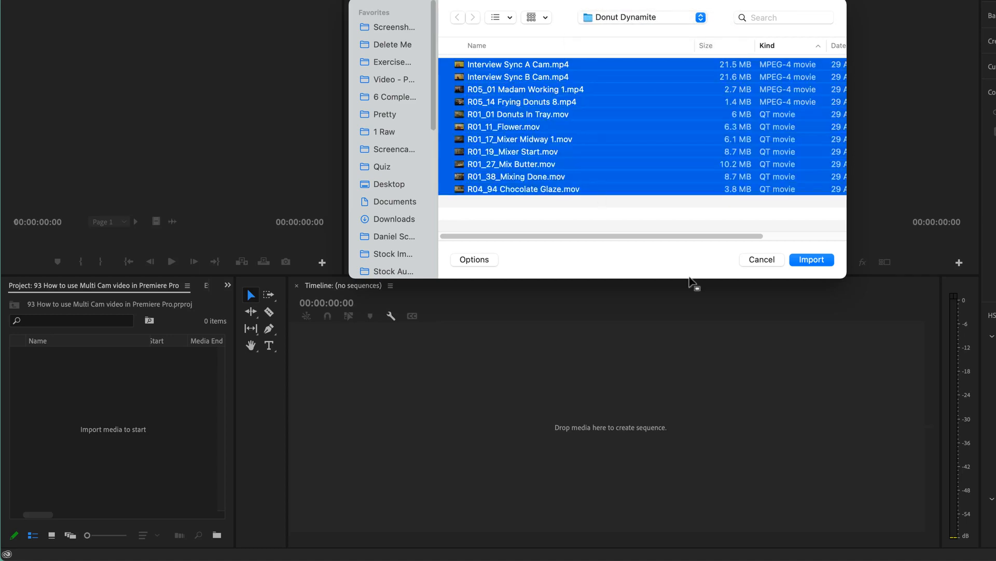
left_click(811, 259)
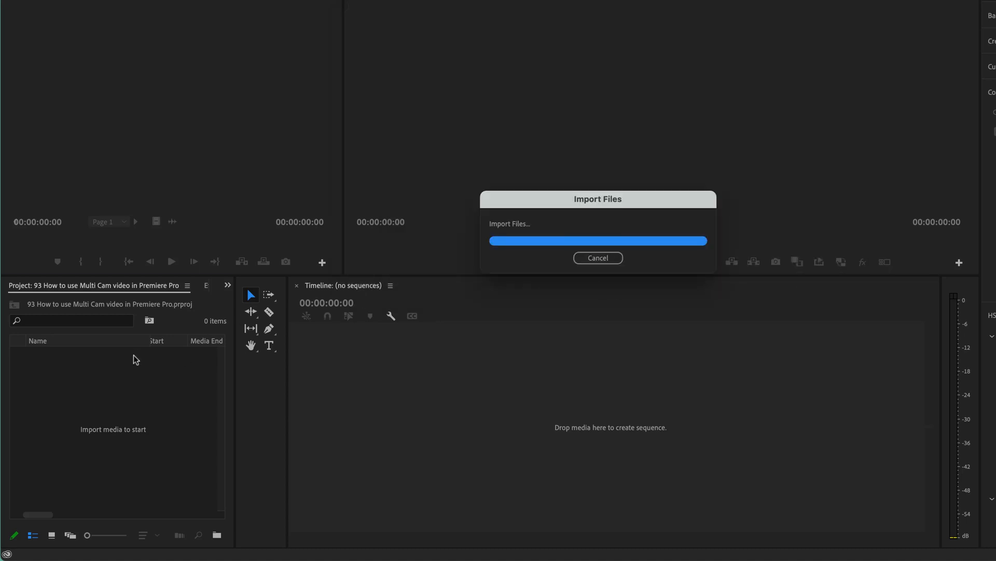
left_click(92, 475)
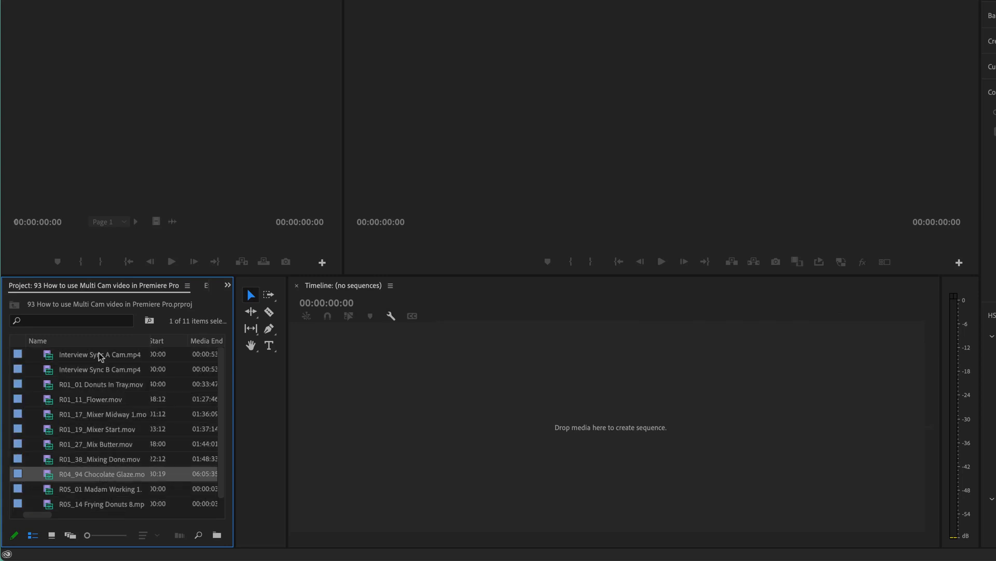
Preview Interview Sync A Cam and Interview Sync B Cam in the Source monitor, scrubbing the B Cam clip and returning it to the start.
left_click(102, 369)
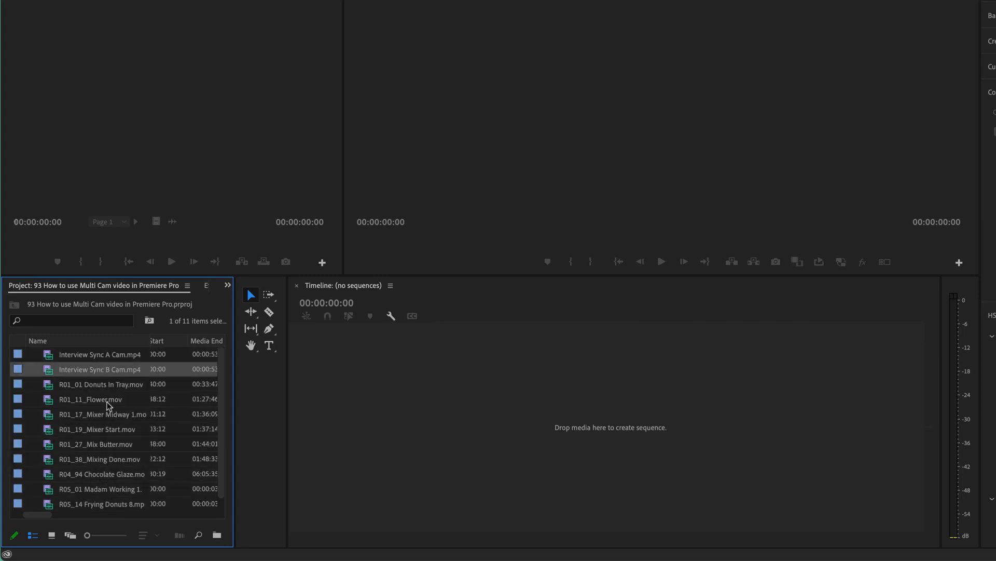
left_click(106, 353, "shift")
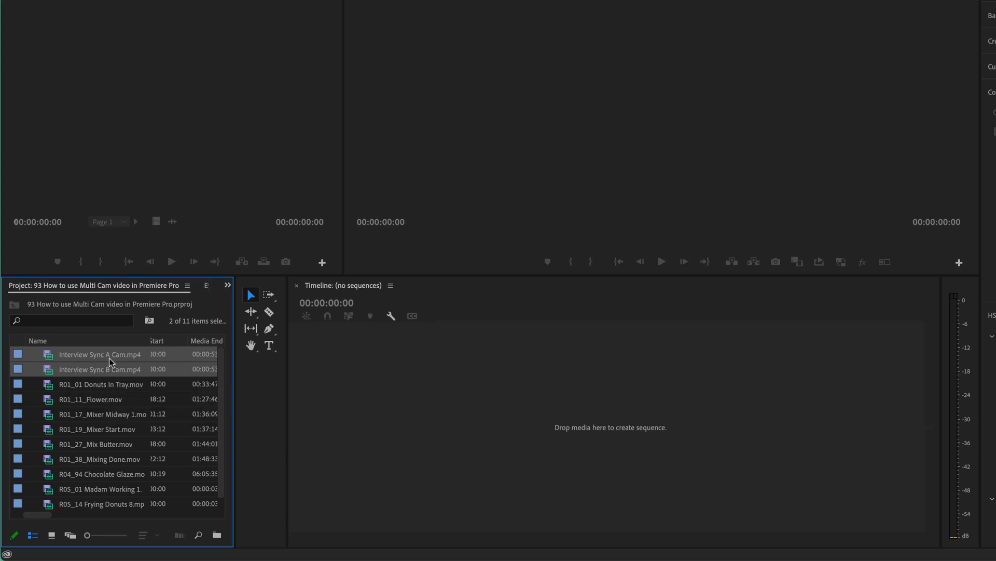
left_click(71, 351)
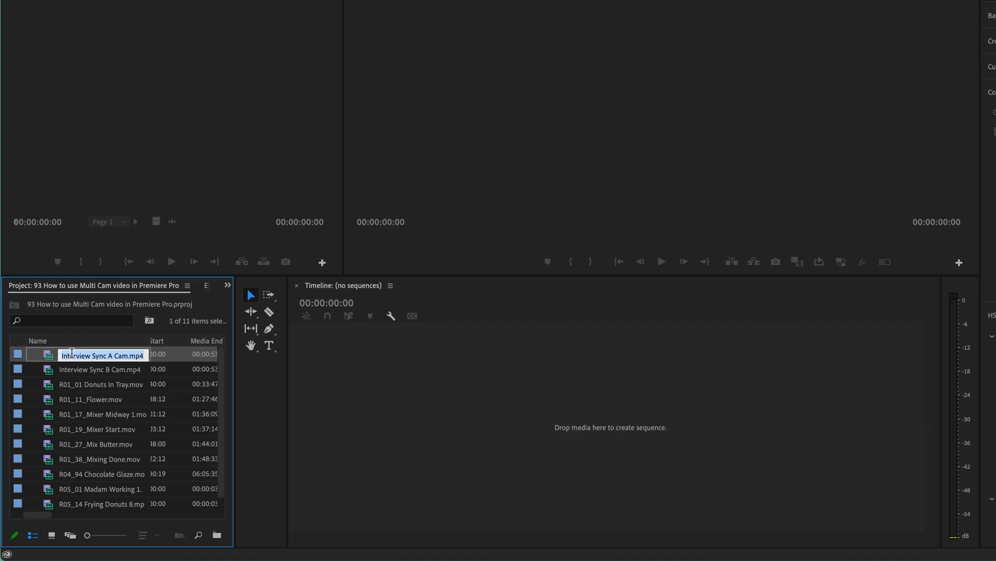
double_click(54, 359)
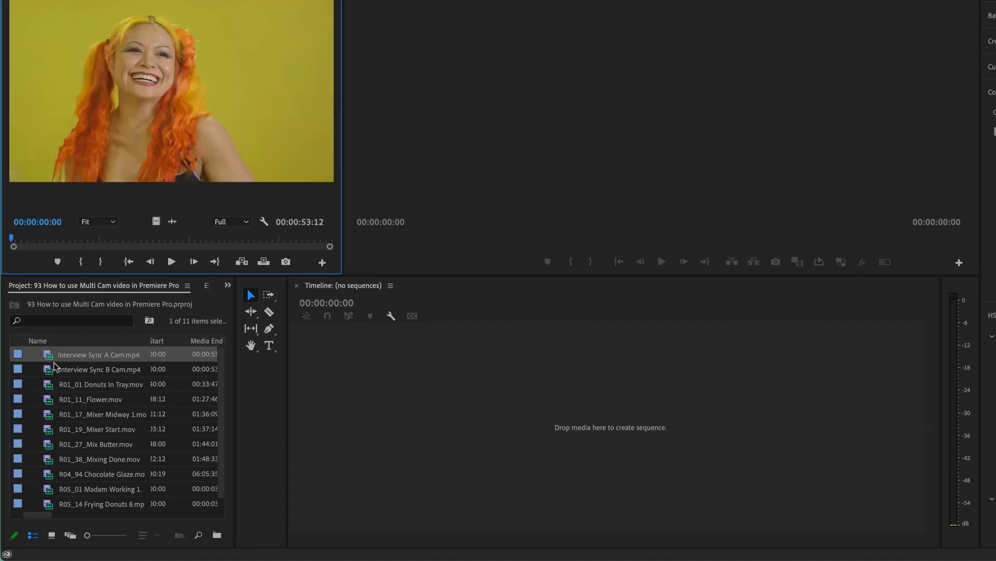
double_click(47, 371)
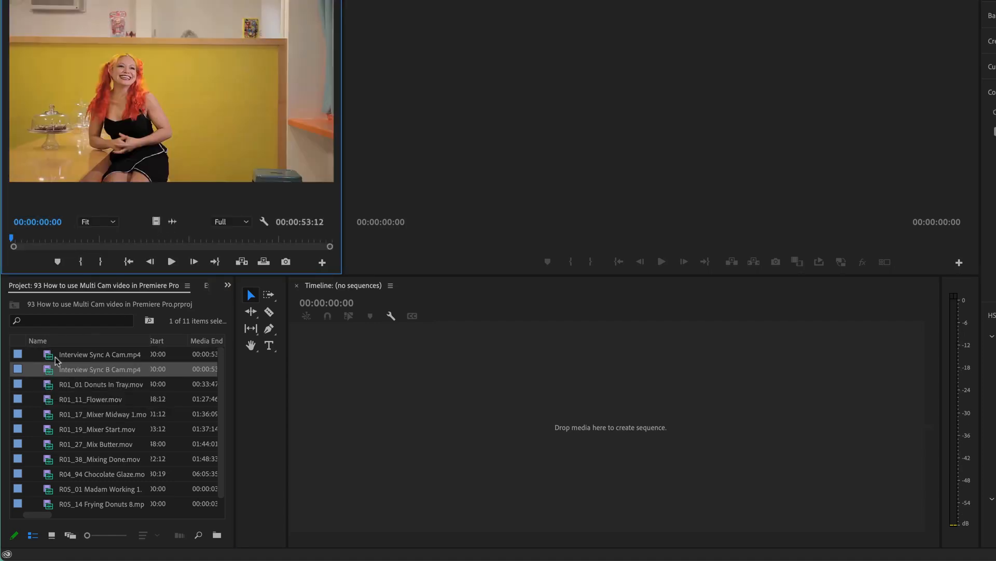
left_click(92, 239)
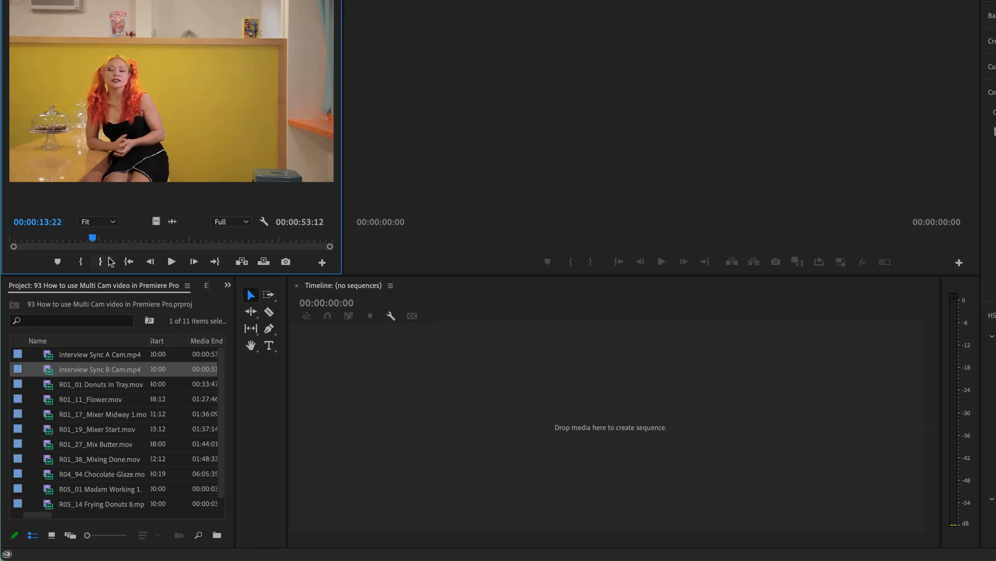
left_click_drag(89, 239, 6, 244)
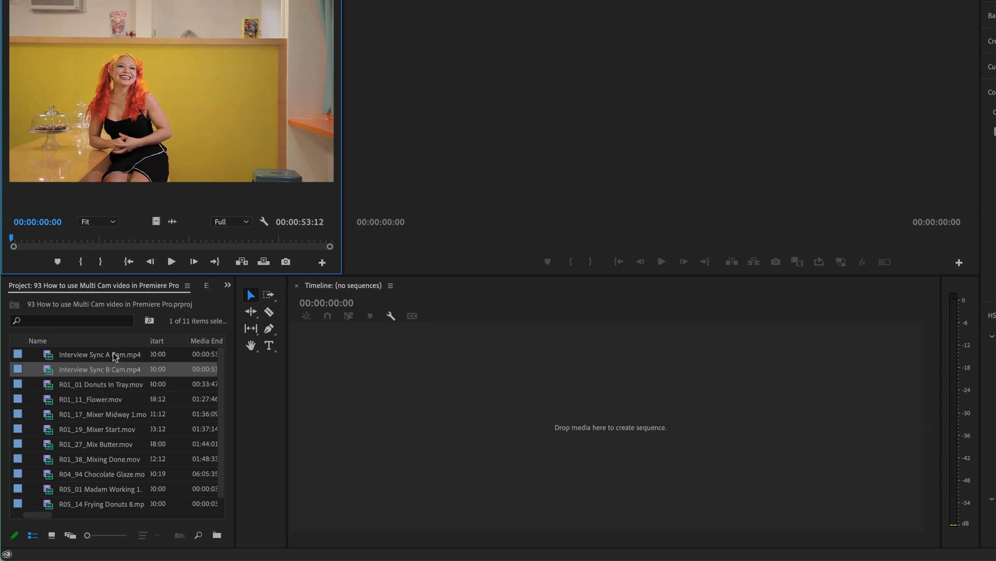
Play the opening second or so of Interview Sync A Cam and Interview Sync B Cam to compare their audio.
double_click(47, 357)
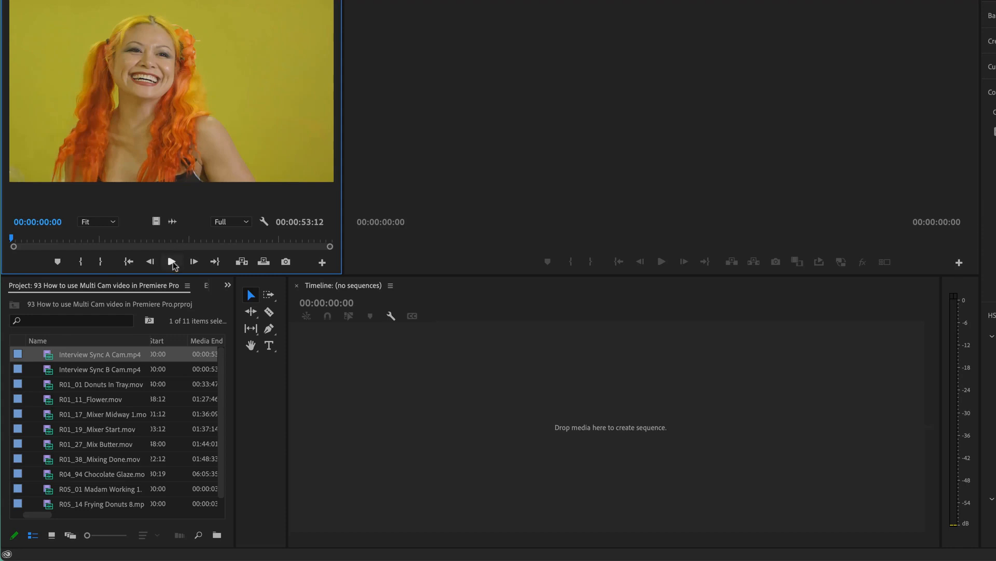
left_click(171, 261)
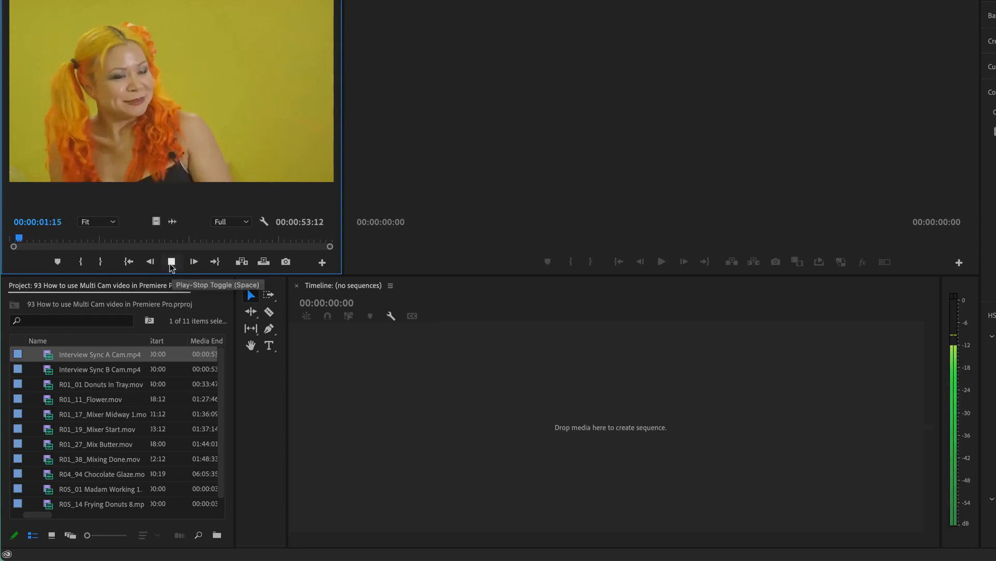
left_click(172, 262)
double_click(51, 373)
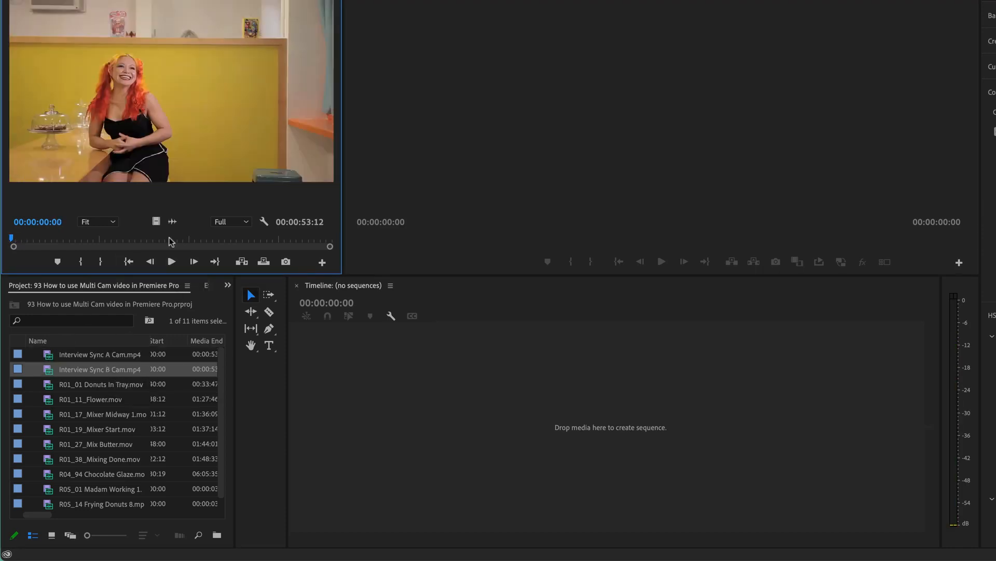
left_click(171, 261)
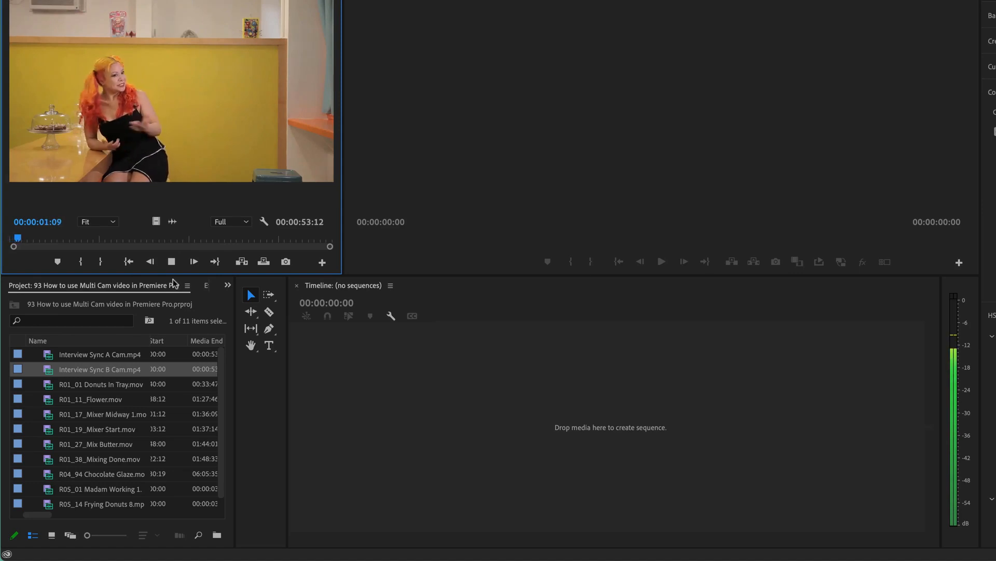
key("space")
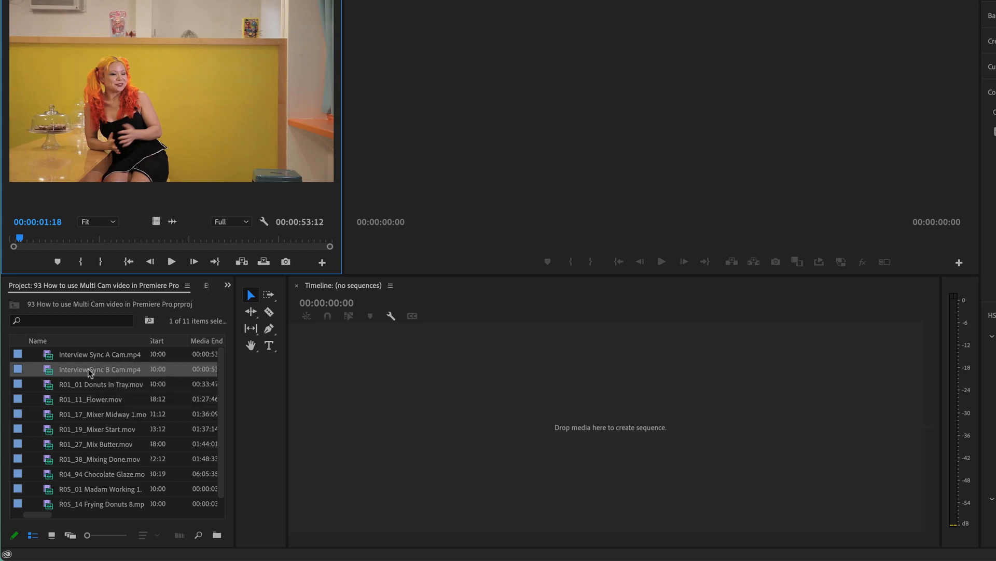
Start a multi-camera source sequence from the Interview Sync A Cam and Interview Sync B Cam clips.
left_click(92, 358)
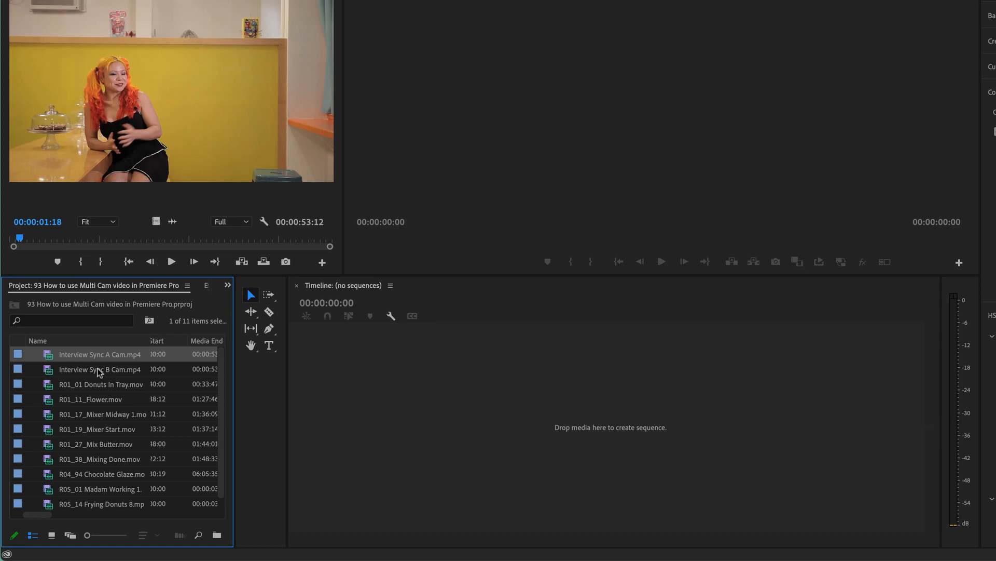
left_click(100, 370, "shift")
left_click(100, 396)
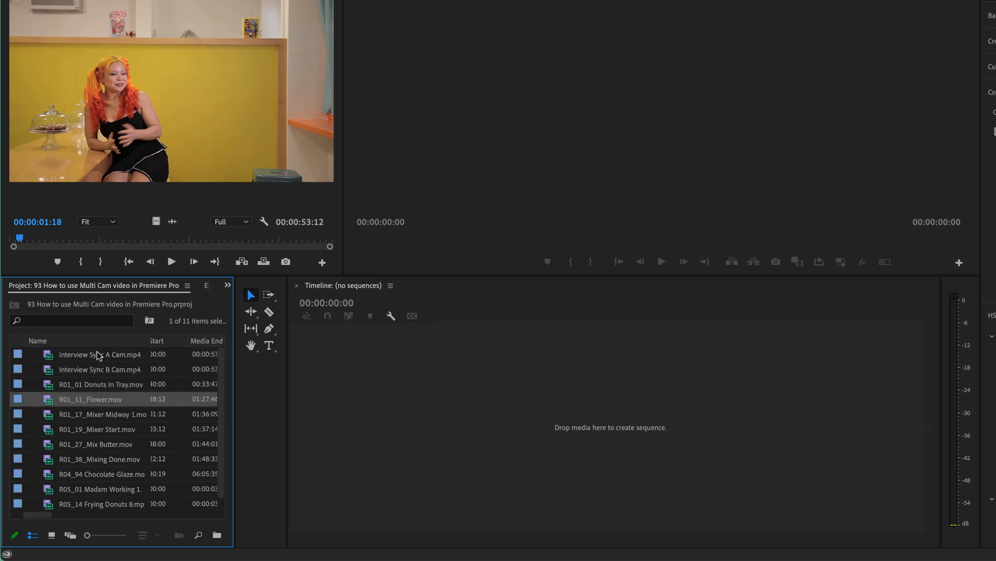
left_click(98, 353)
left_click(105, 373, "shift")
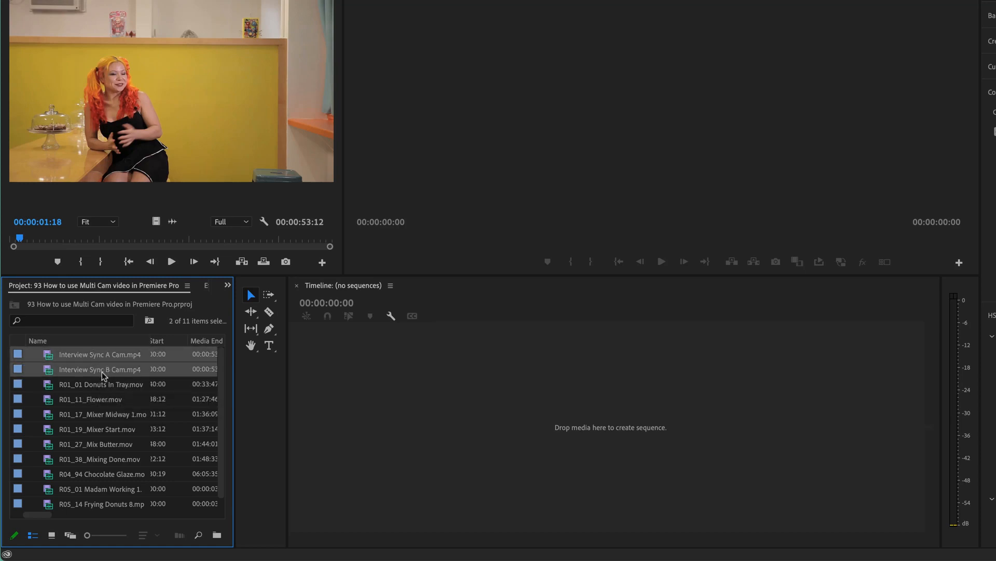
right_click(103, 372)
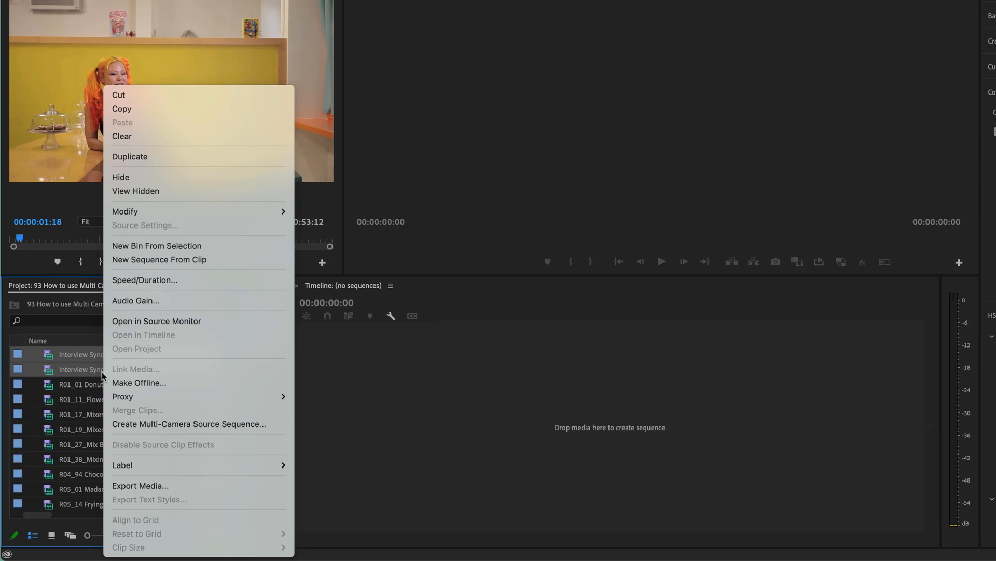
left_click(149, 425)
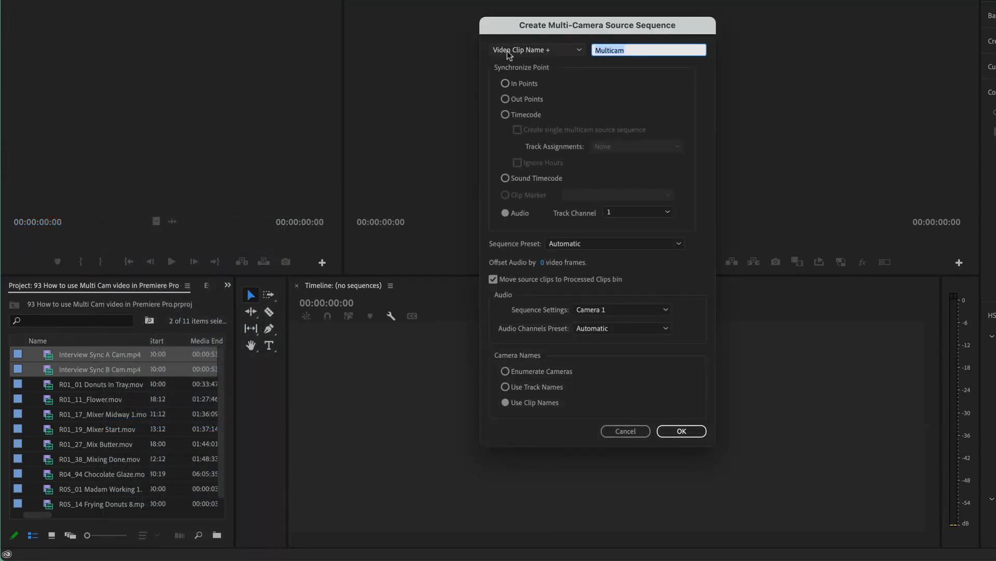
Create the multi-camera sequence synchronized by audio on track channel 1, with the cameras named by their clip names.
left_click(579, 50)
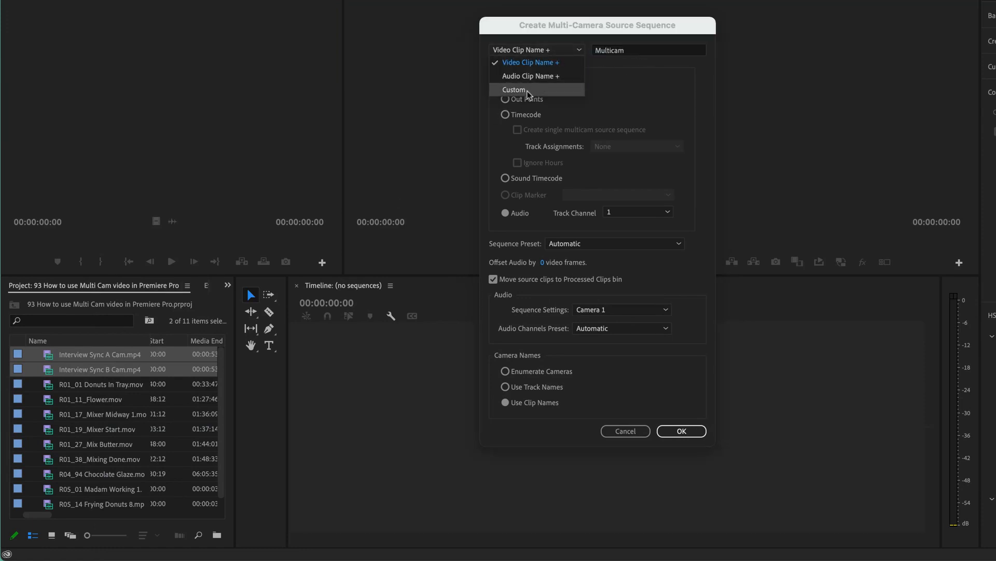
left_click(562, 35)
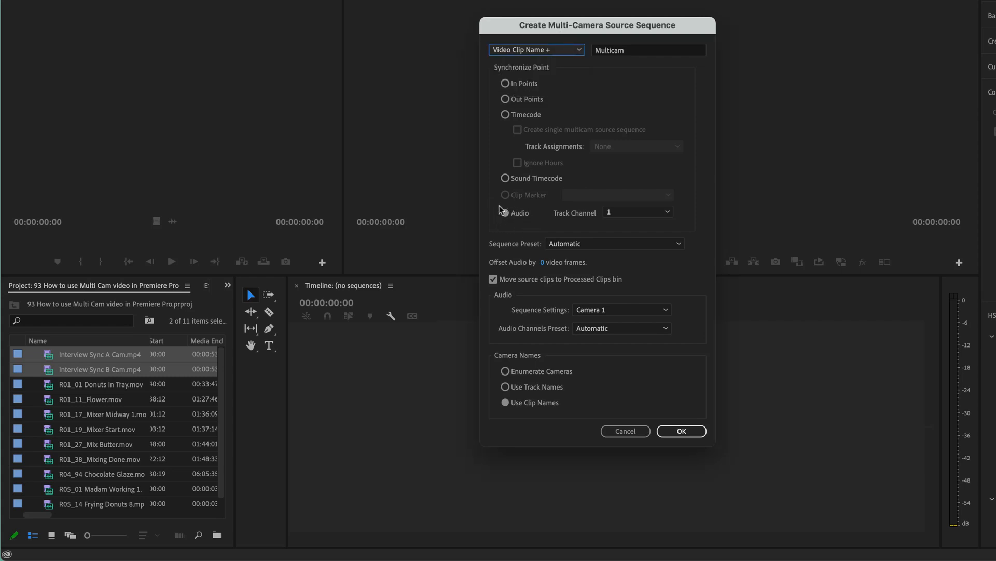
left_click(619, 212)
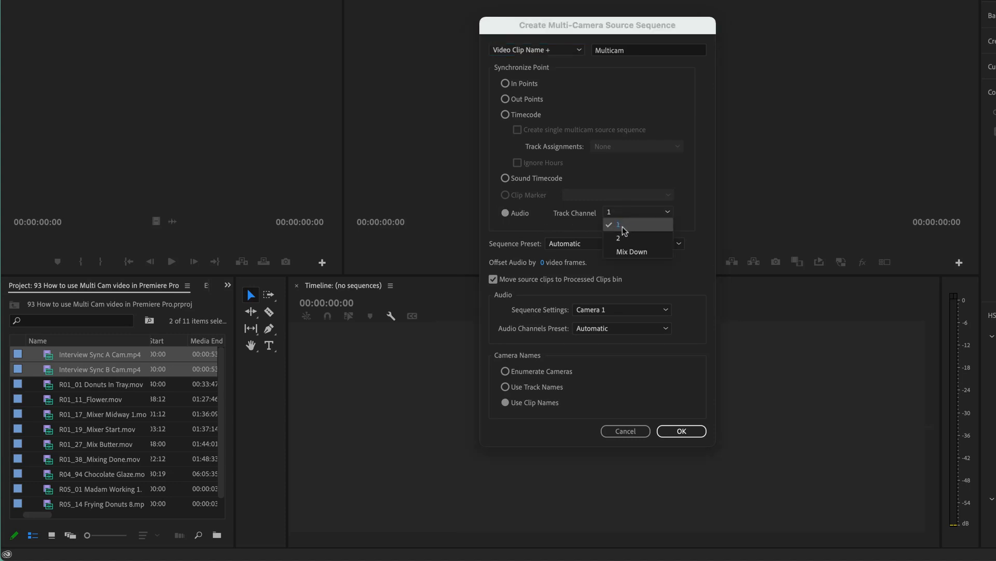
left_click(628, 225)
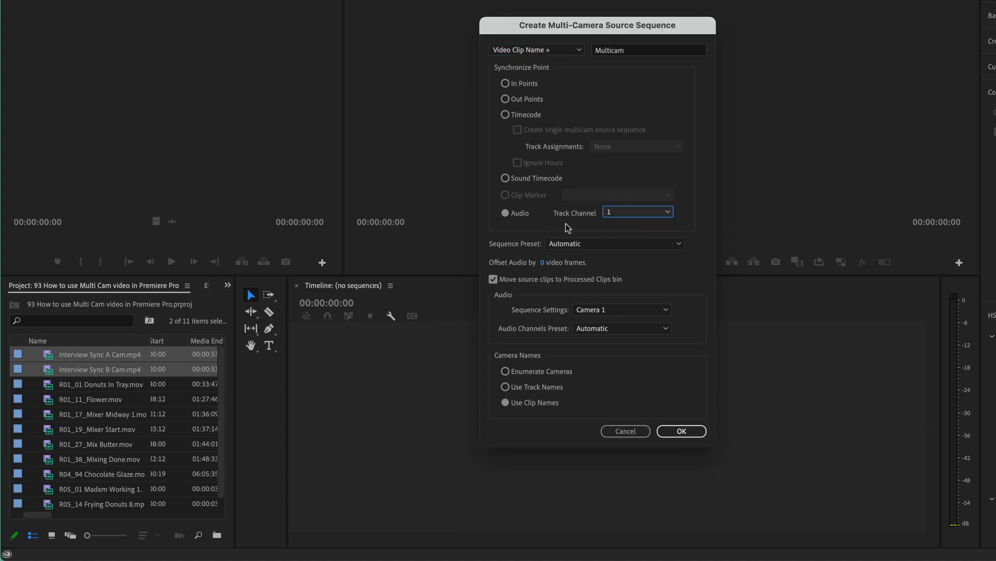
left_click(542, 372)
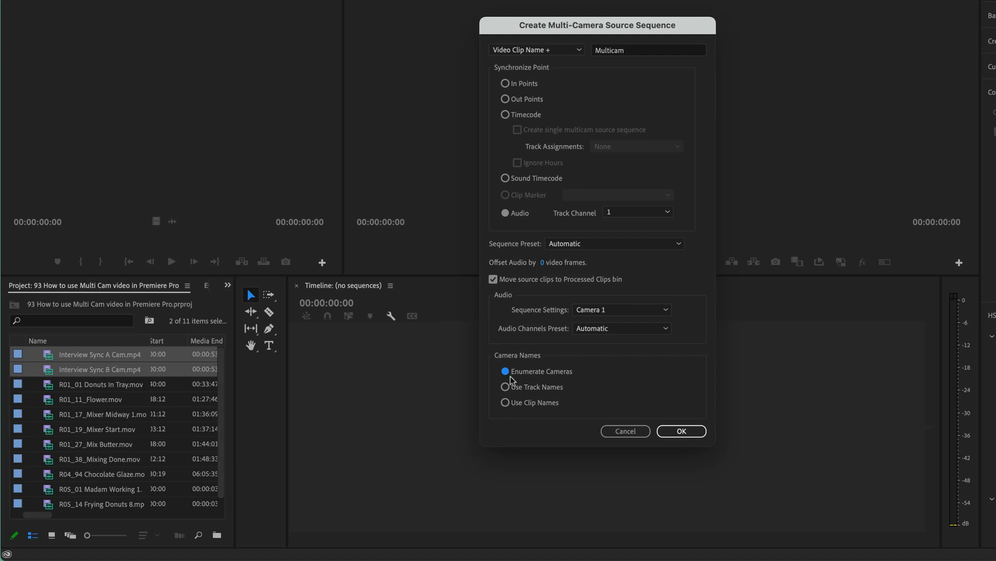
left_click(537, 402)
left_click(678, 428)
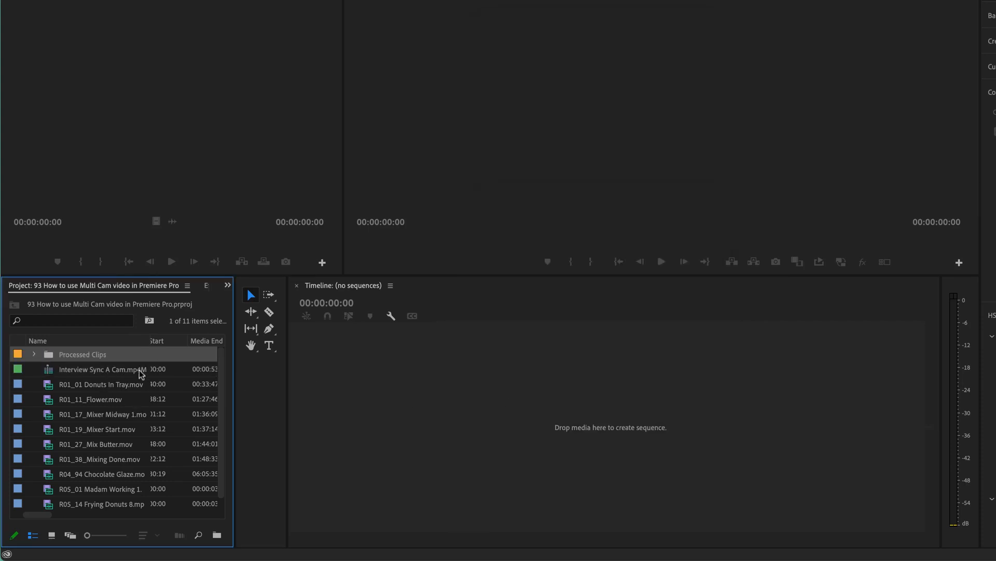
Expand the Processed Clips bin and check the source interview clips stored inside it.
left_click(94, 369)
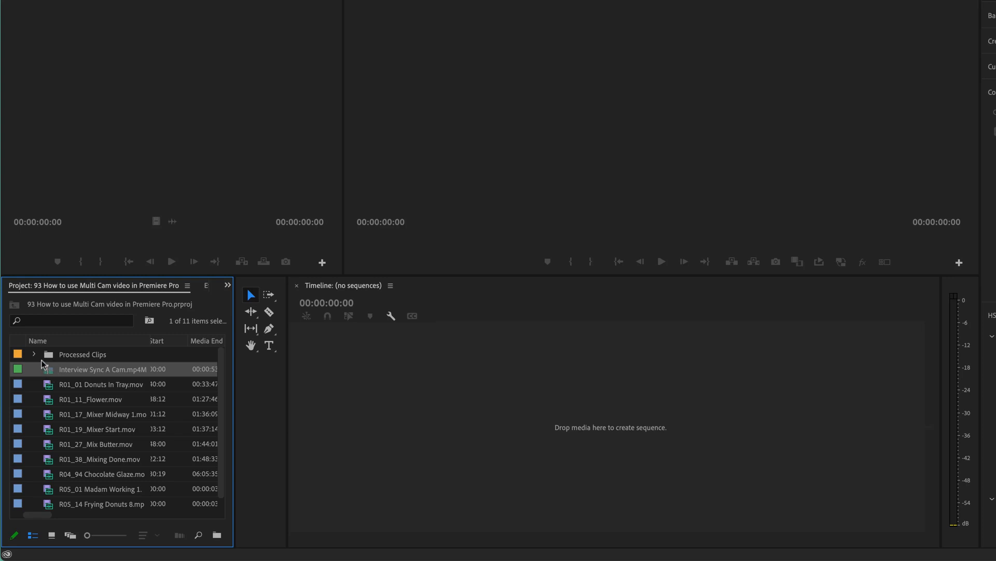
left_click(33, 354)
left_click(89, 369)
left_click(89, 383)
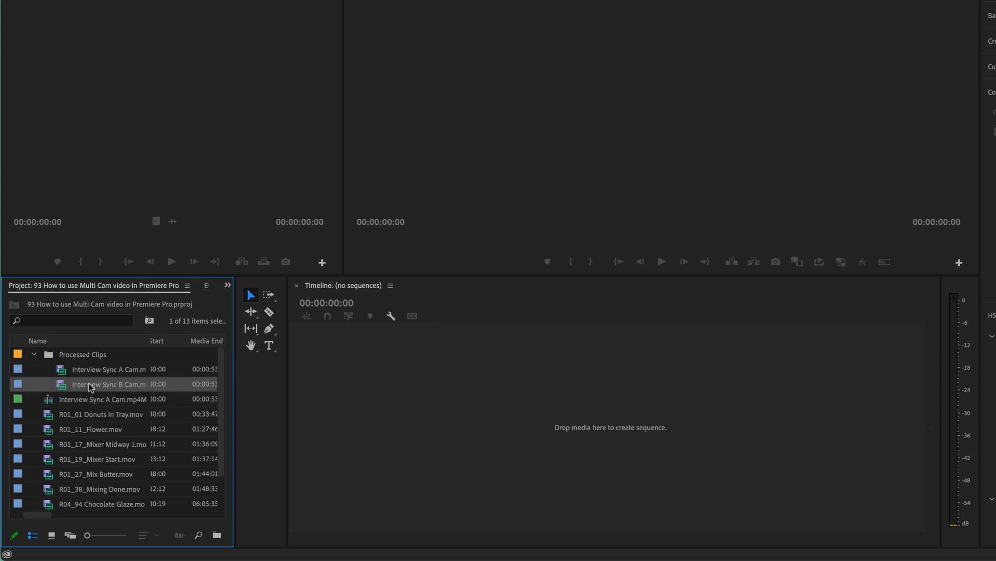
left_click(95, 374)
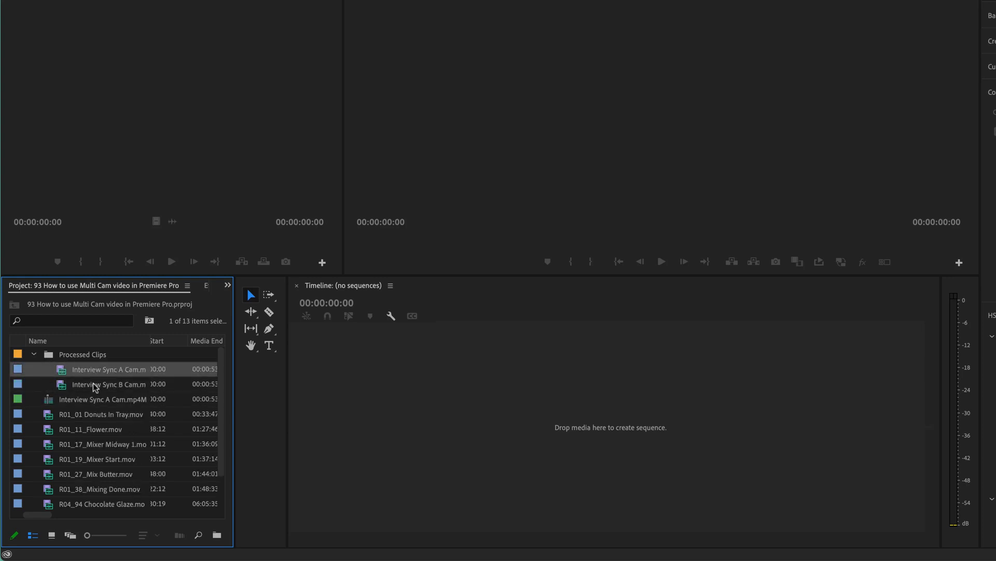
Move both interview camera clips out of the Processed Clips bin and delete the empty bin.
left_click(92, 383, "shift")
left_click_drag(92, 369, 88, 431)
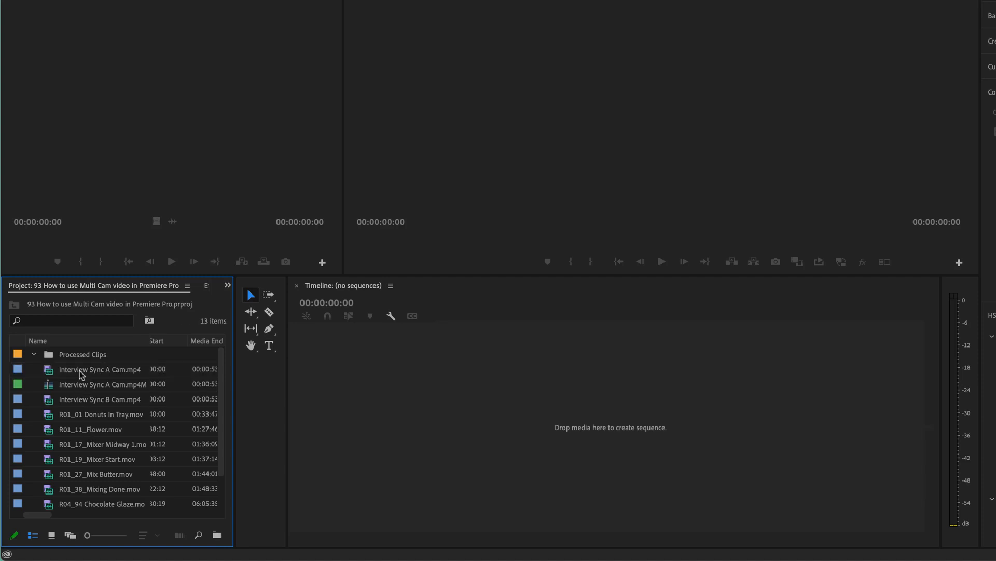
left_click(83, 357)
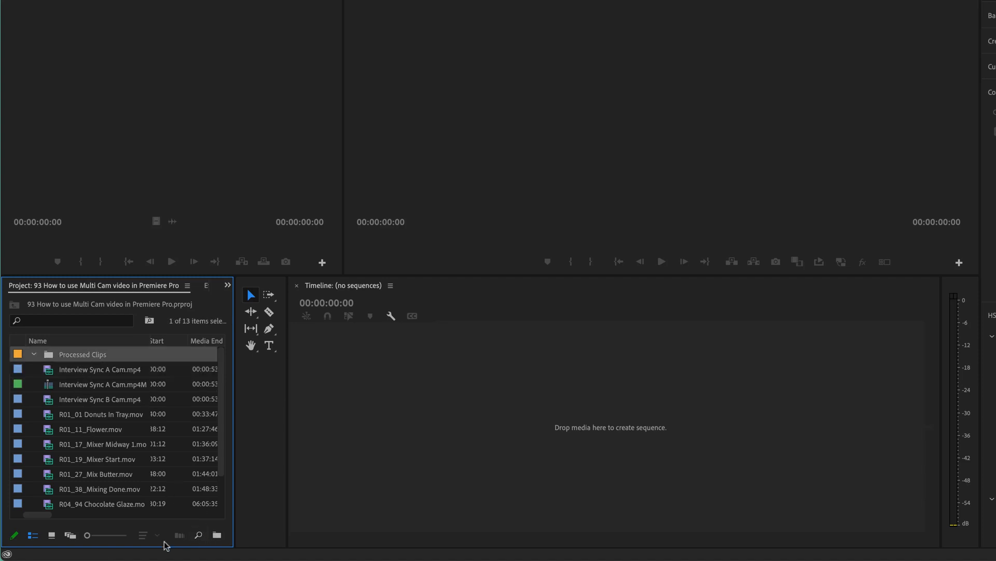
key("Delete")
Rename the multi-camera source sequence as Interview Multicam.
left_click(95, 369)
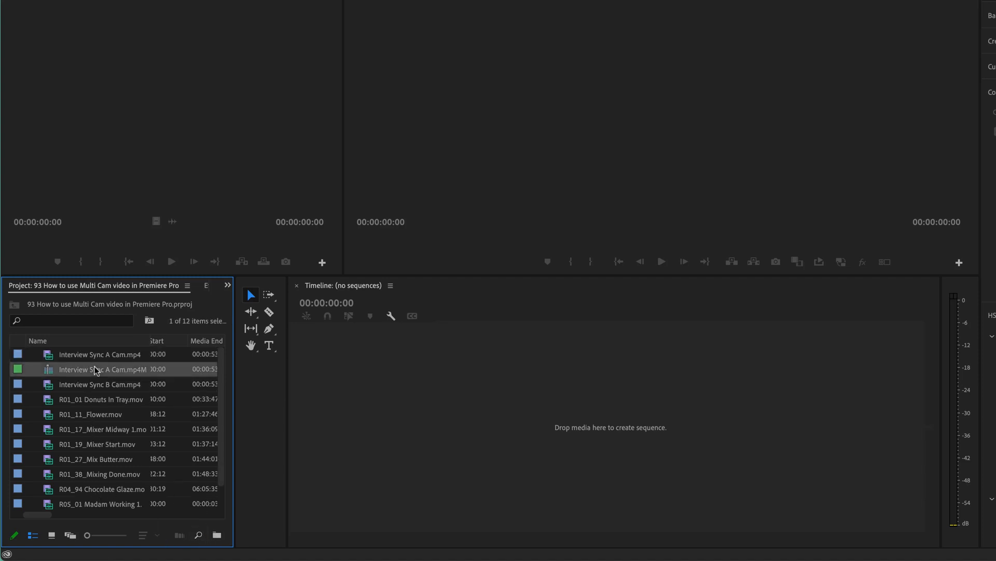
left_click(105, 370)
left_click(91, 371)
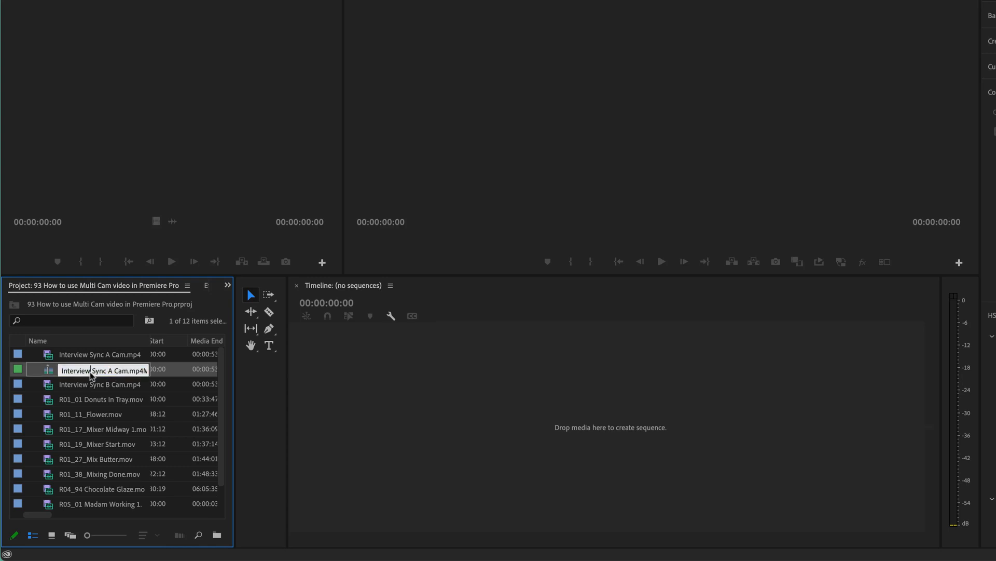
key("Left")
key("Left")
key("Left")
key("Left")
key("Left")
key("Left")
key("Left")
key("Left")
double_click(103, 370)
key("super+shift+Right")
key("shift+Left")
key("shift+Left")
key("shift+Left")
key("shift+Left")
key("shift+Left")
key("shift+Left")
key("shift+Left")
key("shift+Left")
key("BackSpace")
key("Tab")
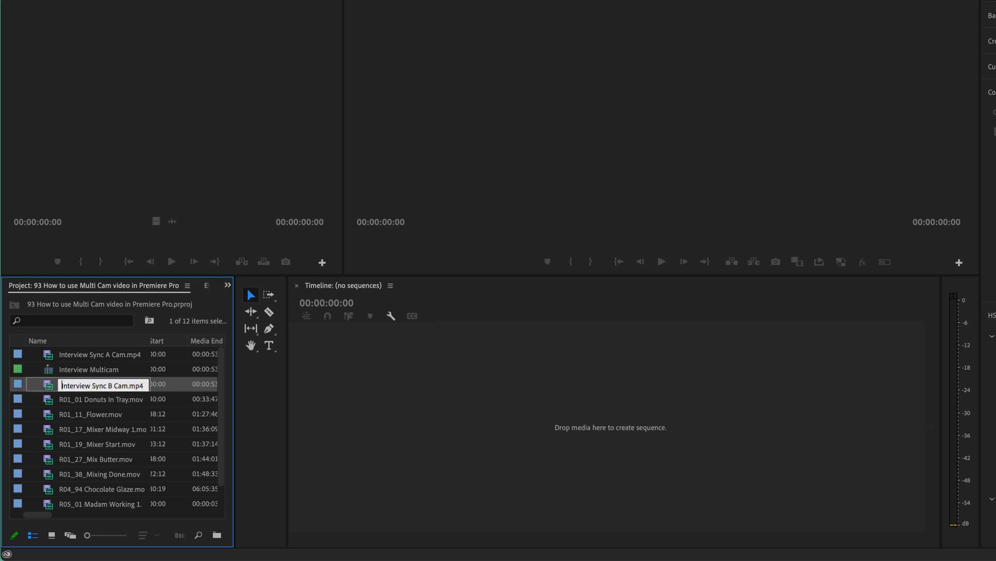
left_click(86, 423)
left_click(83, 375)
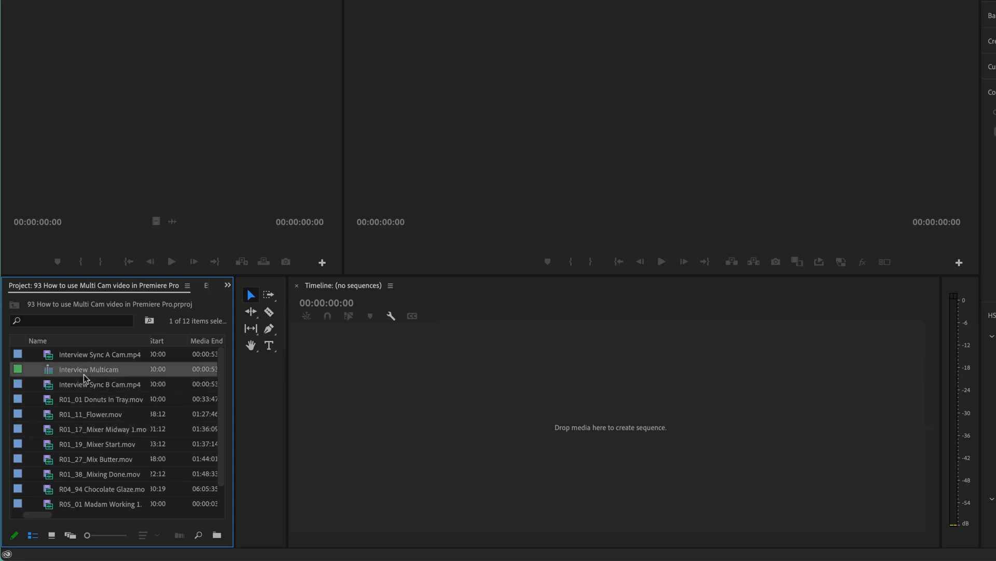
Preview Interview Multicam in the source monitor and create a new timeline sequence from it.
double_click(52, 373)
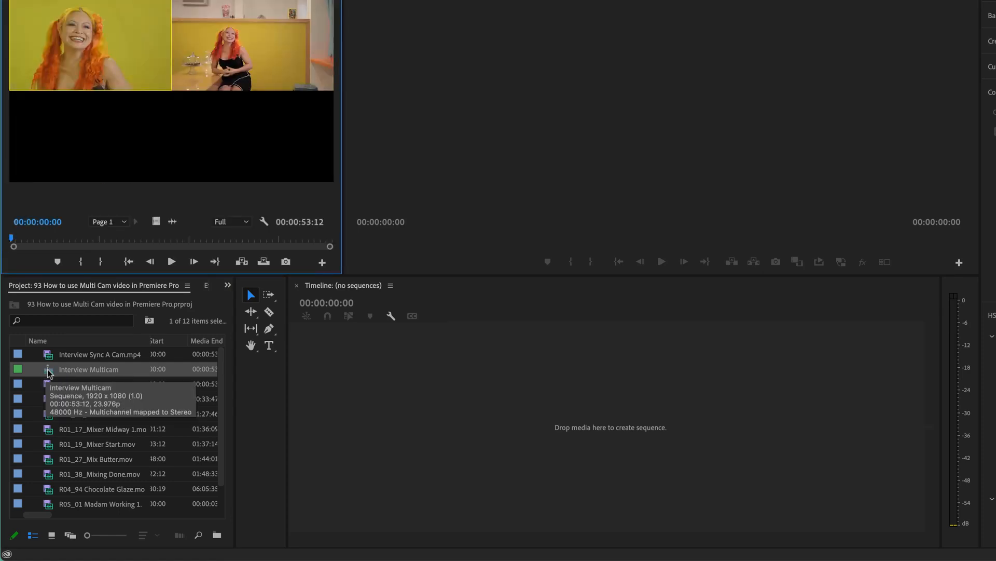
left_click_drag(50, 373, 283, 445)
left_click_drag(50, 370, 242, 537)
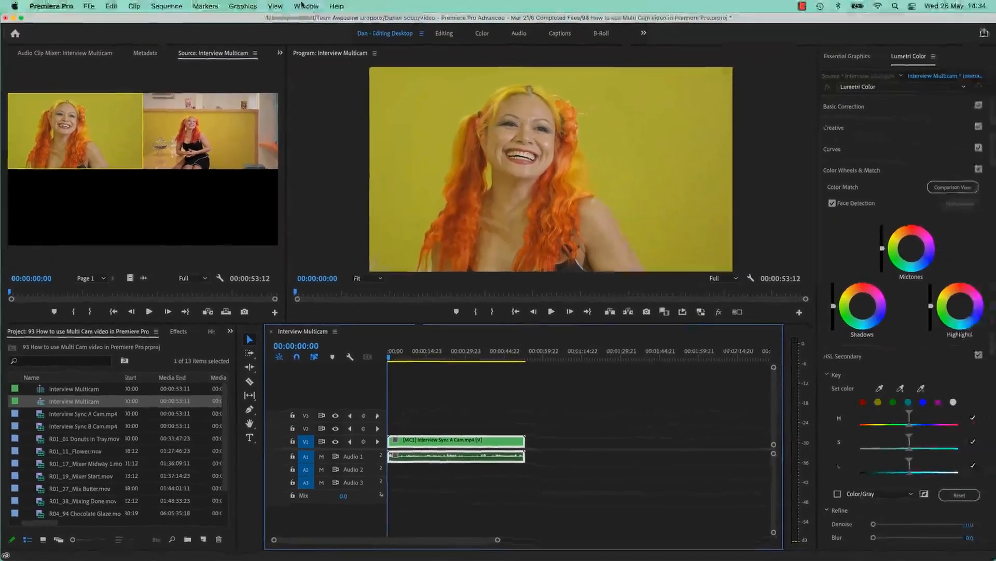
Save the current panel layout to the Dan - Editing Desktop workspace.
left_click(309, 0)
mouse_move(316, 16)
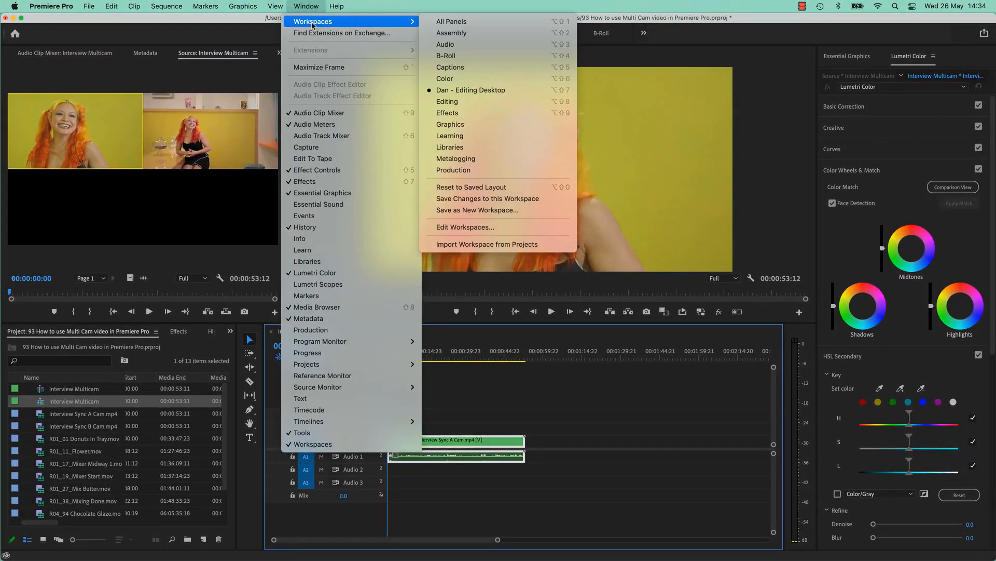
left_click(463, 201)
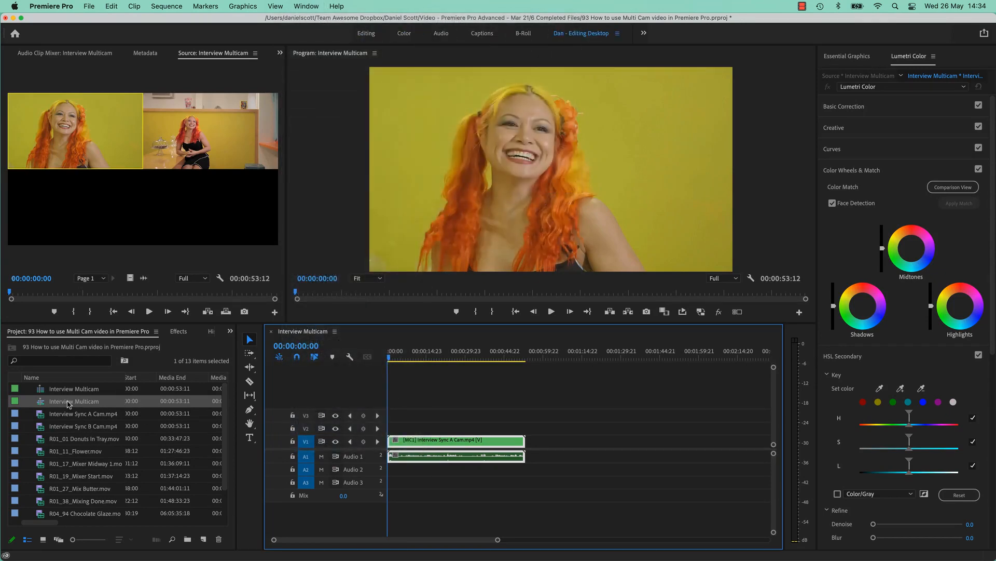
Rename the newly created editing sequence as Interview, keeping the source's name Interview Multicam.
left_click(60, 392)
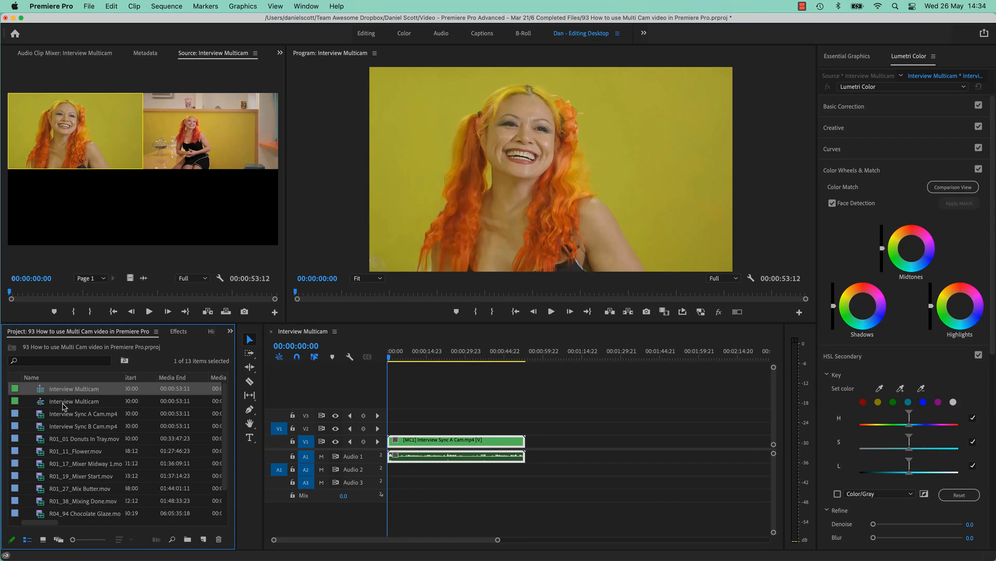
left_click(63, 406)
left_click(86, 401)
double_click(87, 403)
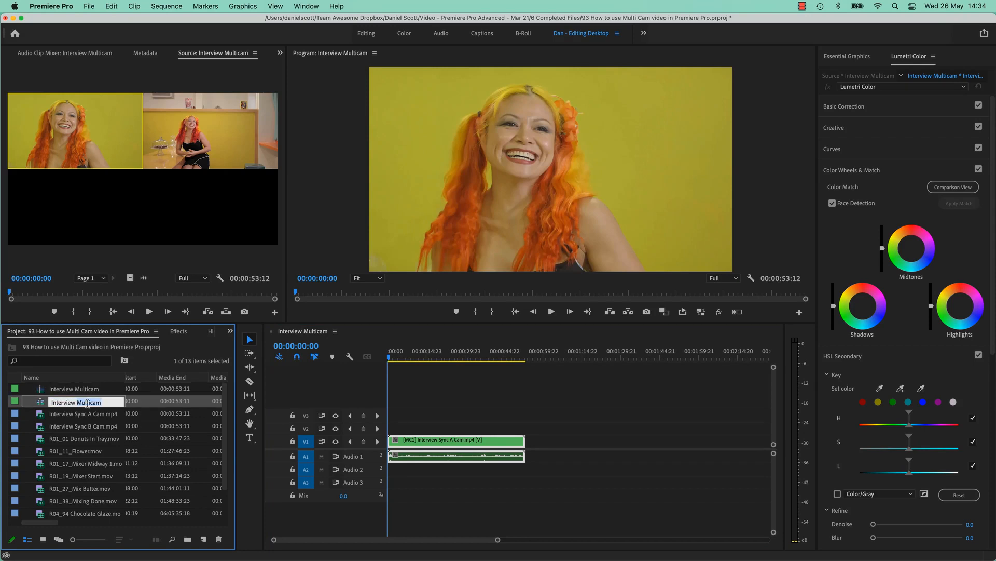
key("BackSpace")
key("Tab")
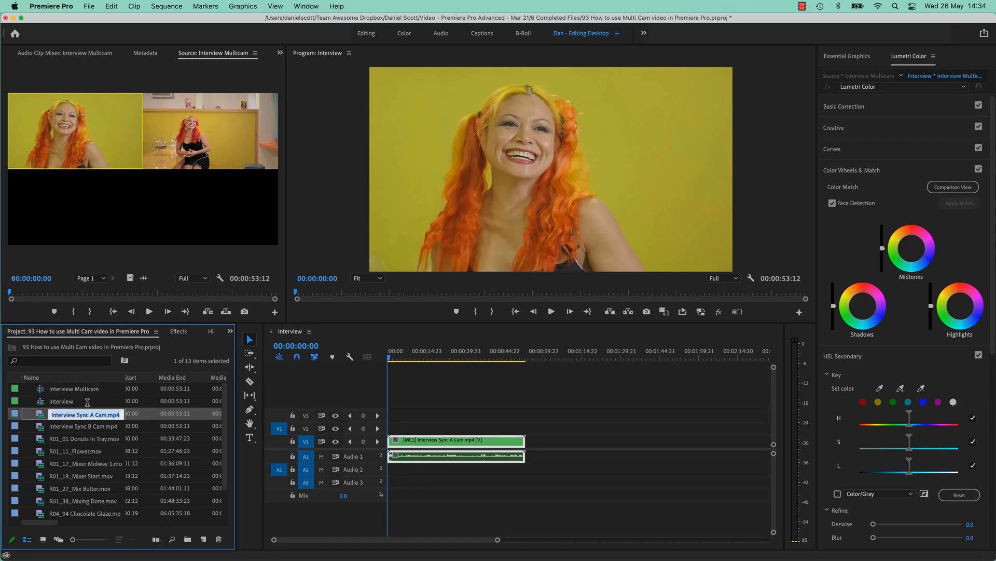
left_click(50, 403)
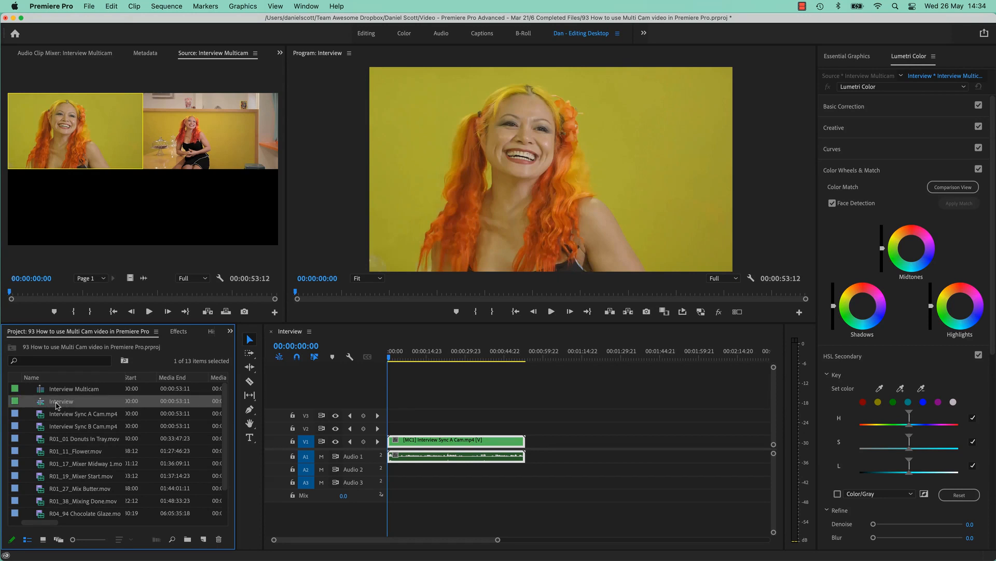
left_click(69, 390)
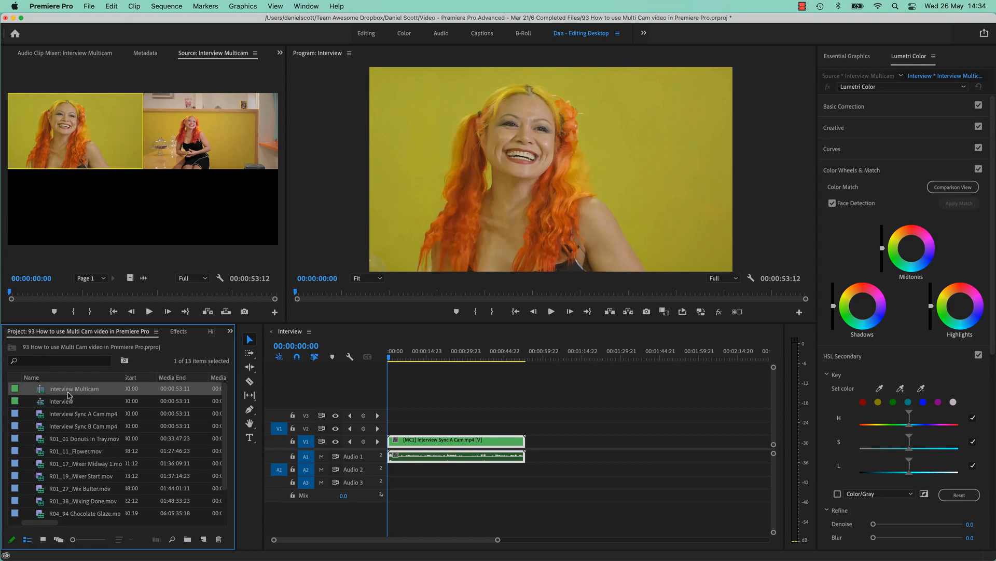
Place the playhead at 00:00:07:05, check the program monitor's available buttons, and turn on the multi-camera view.
left_click(406, 358)
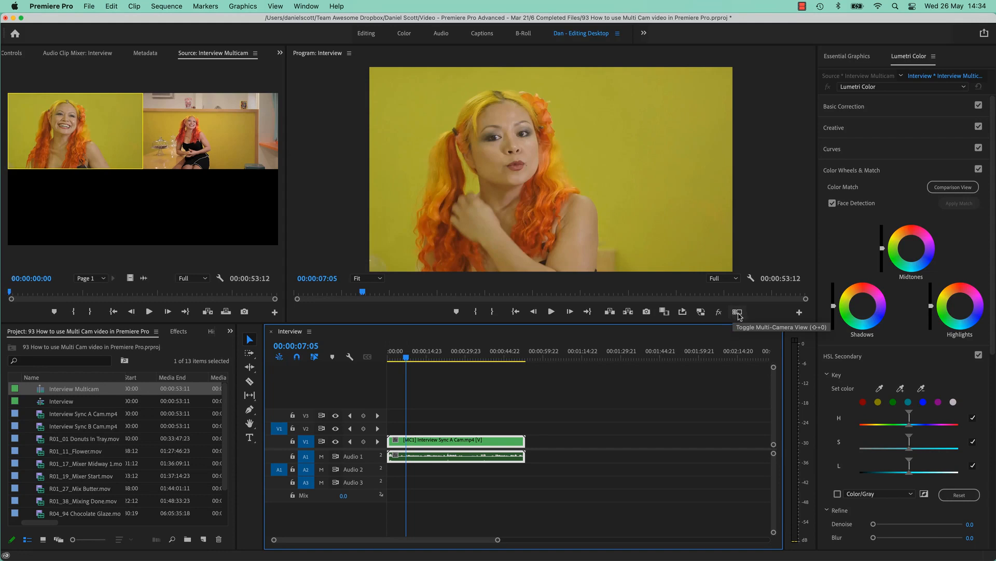
left_click(799, 313)
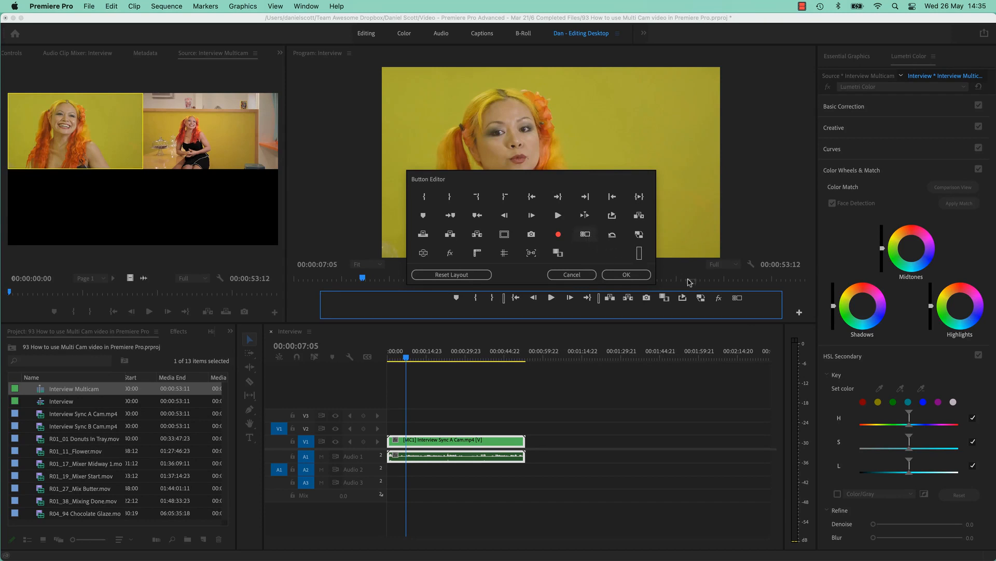
left_click(629, 274)
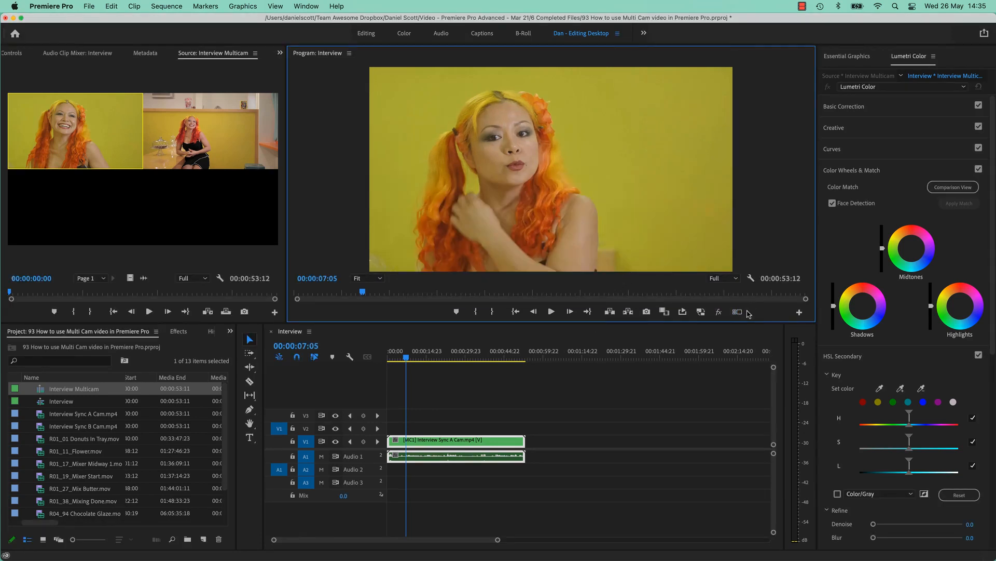
left_click(737, 311)
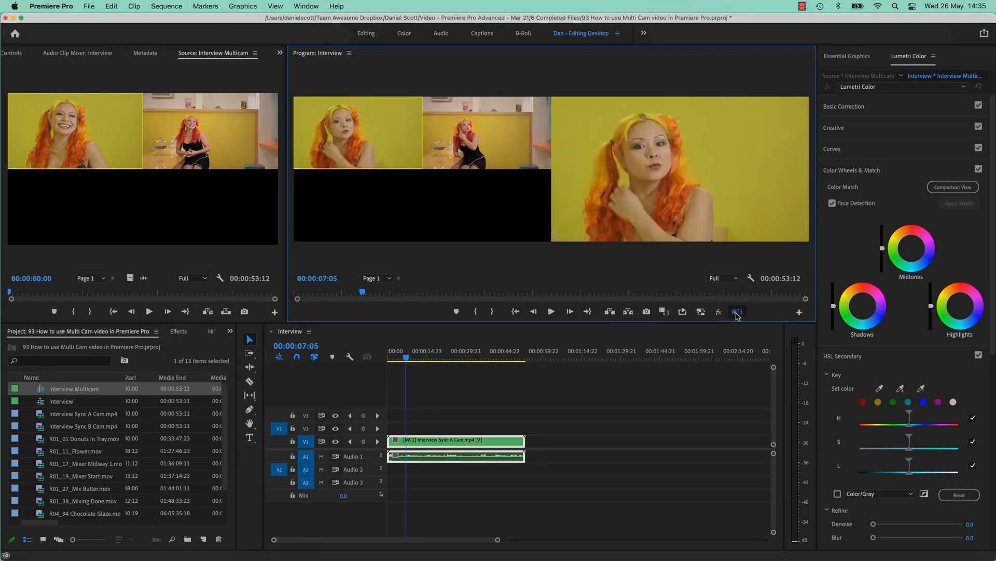
Switch the Interview sequence's clip to the Interview Sync B Cam angle.
left_click(432, 442)
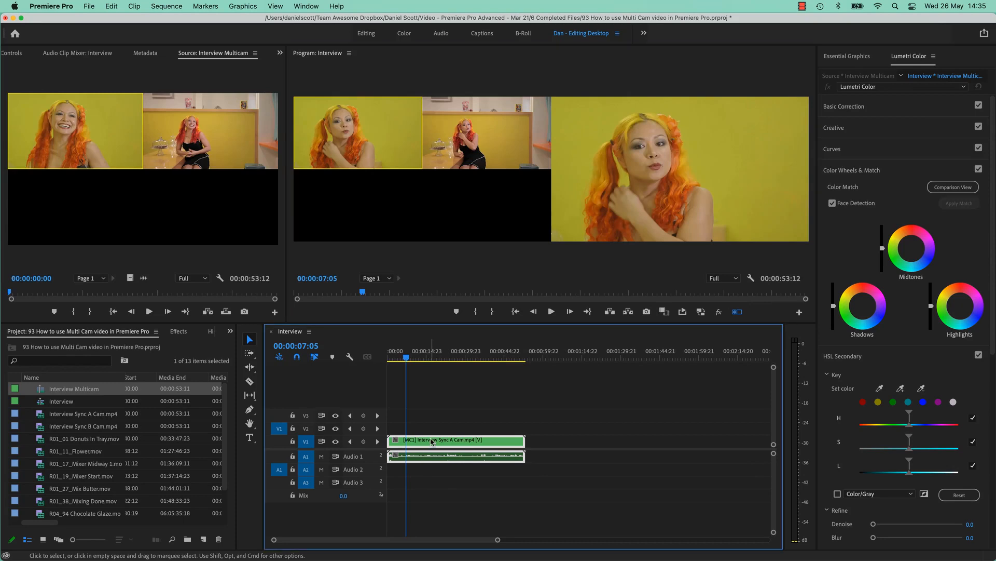
left_click(470, 445)
left_click(478, 167)
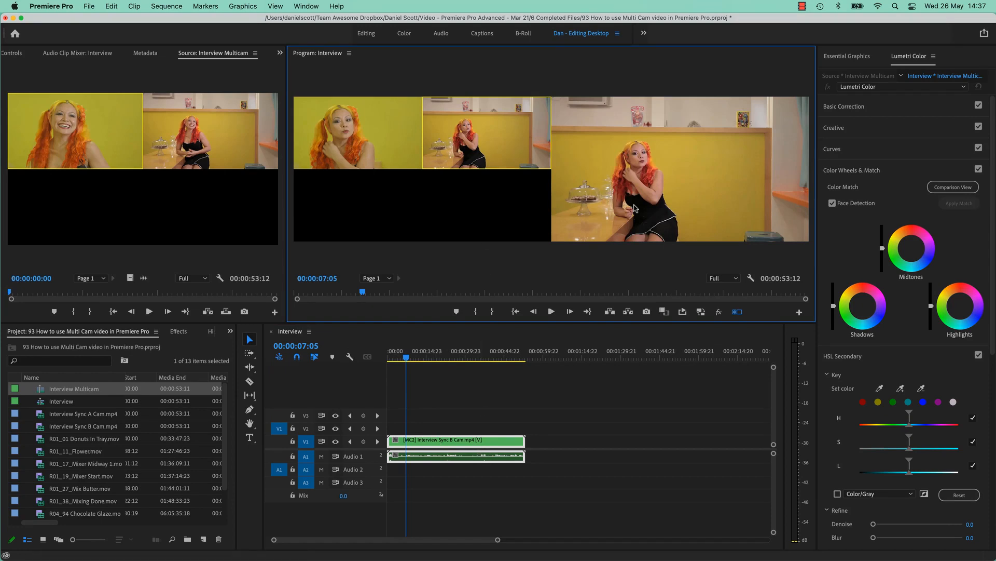
left_click(358, 147)
left_click(461, 149)
Deselect the clip and increase the audio tracks' height to enlarge the waveforms.
left_click(399, 410)
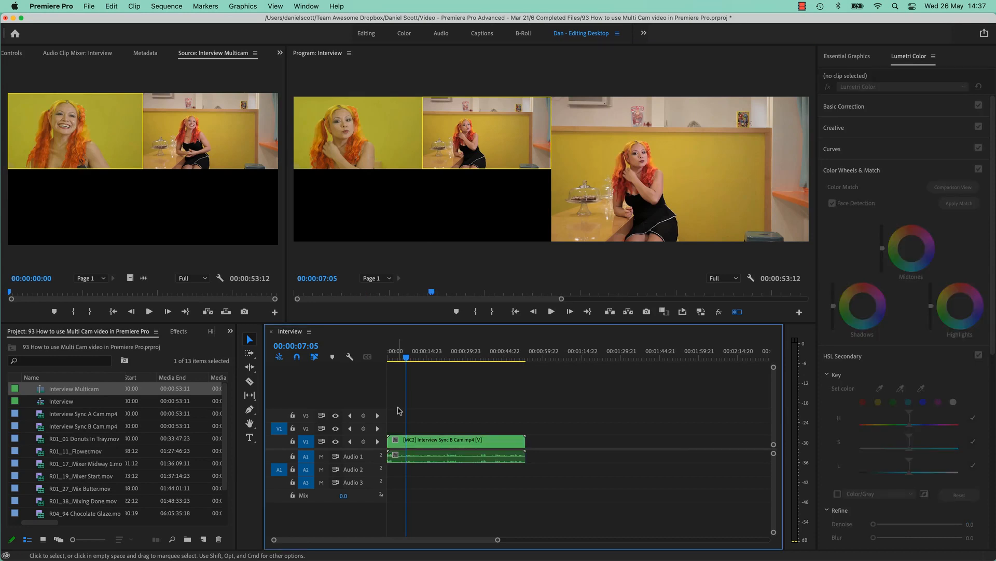
key("equal")
key("equal")
key("equal")
key("minus")
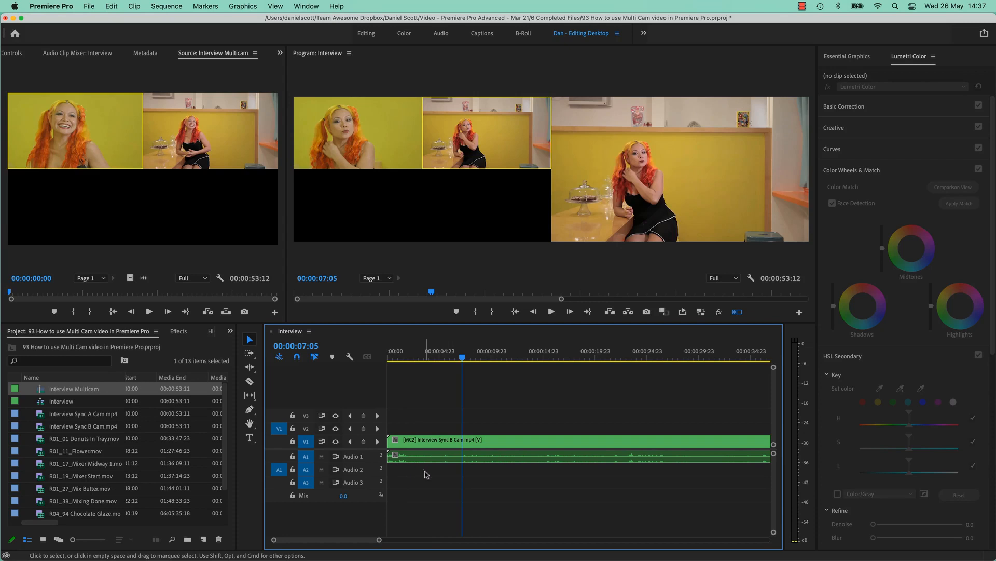
key("alt+equal")
key("alt+equal")
key("alt+equal")
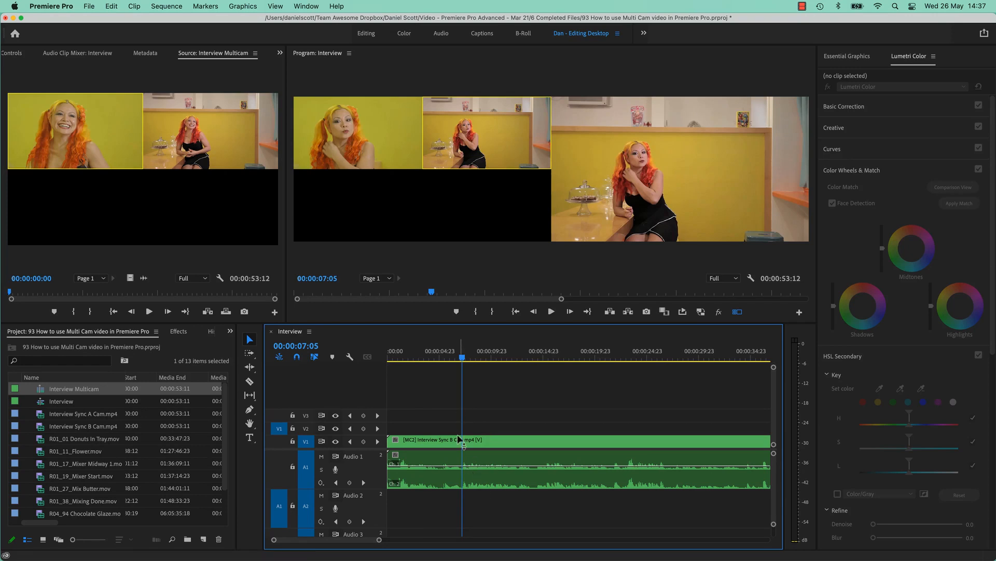
Play the opening of the interview and cut the multi-camera clip at 00:00:05:00.
left_click_drag(460, 358, 421, 361)
key("space")
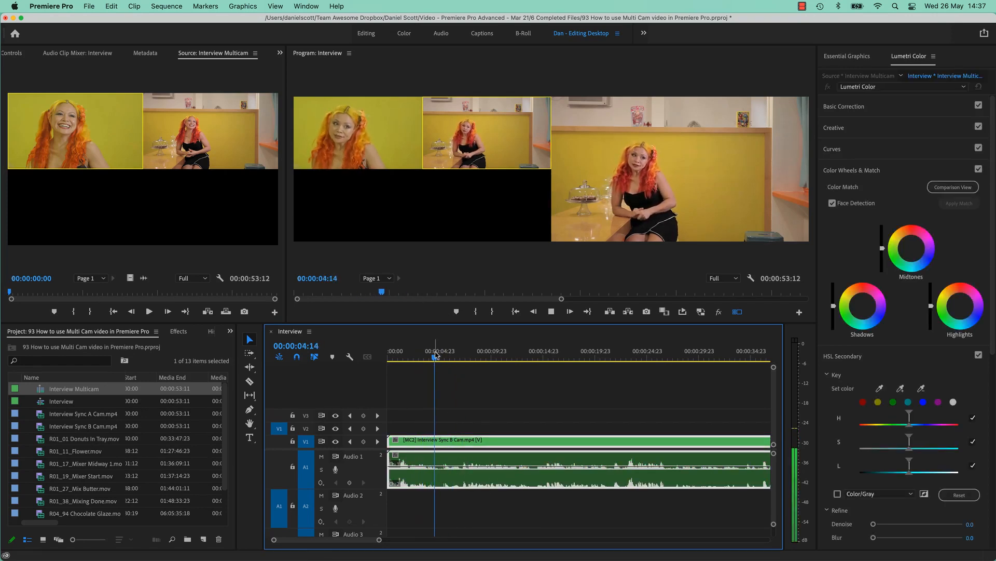
key("space")
key("=")
key("=")
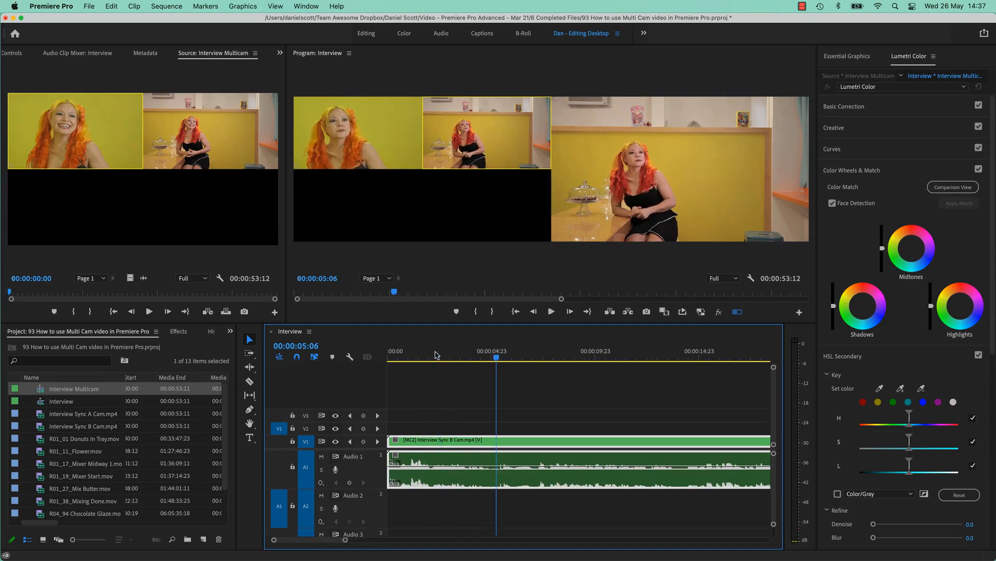
left_click_drag(562, 353, 571, 374)
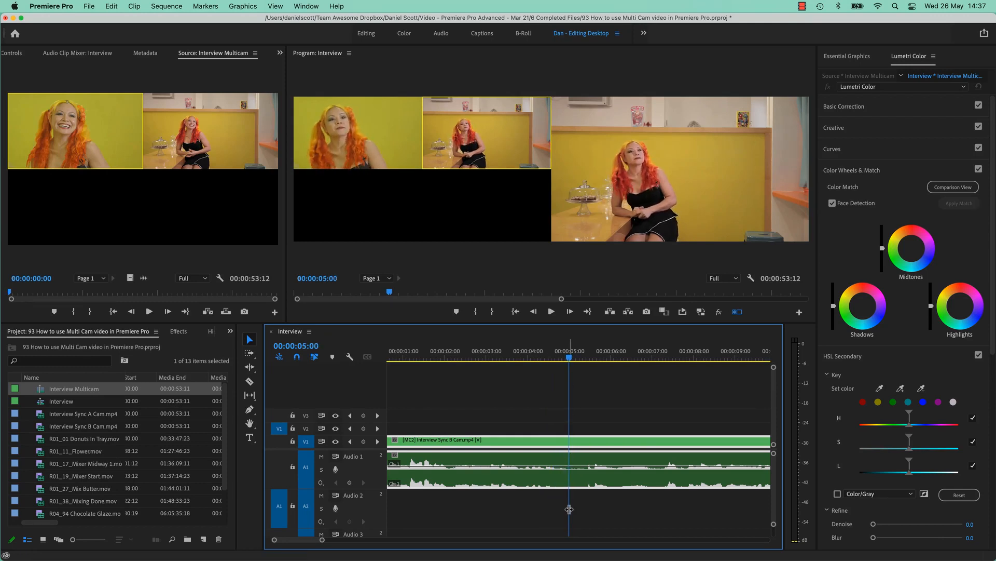
key("super+k")
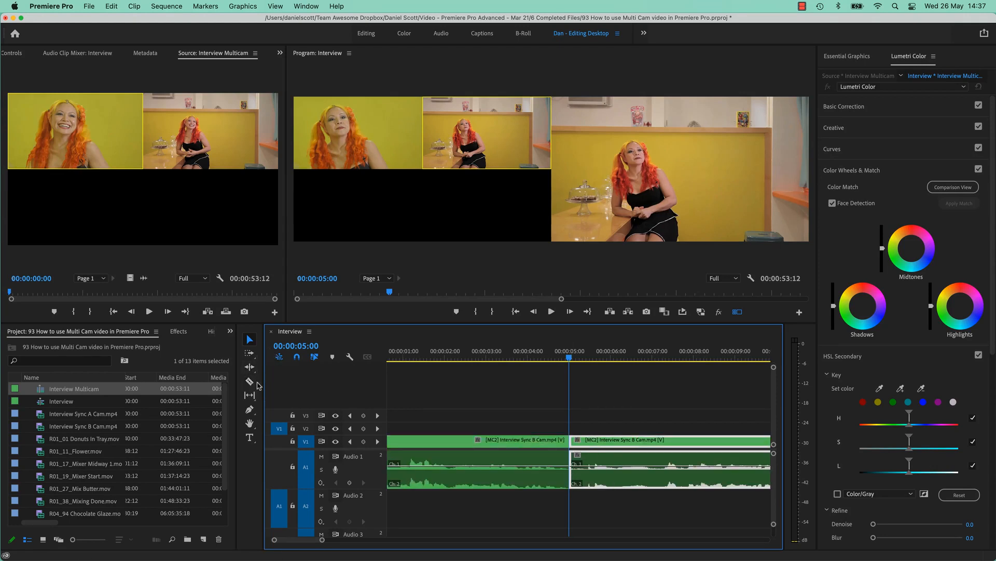
Switch the segment after the 00:00:05:00 cut to the Interview Sync A Cam angle.
left_click(540, 443)
left_click(523, 354)
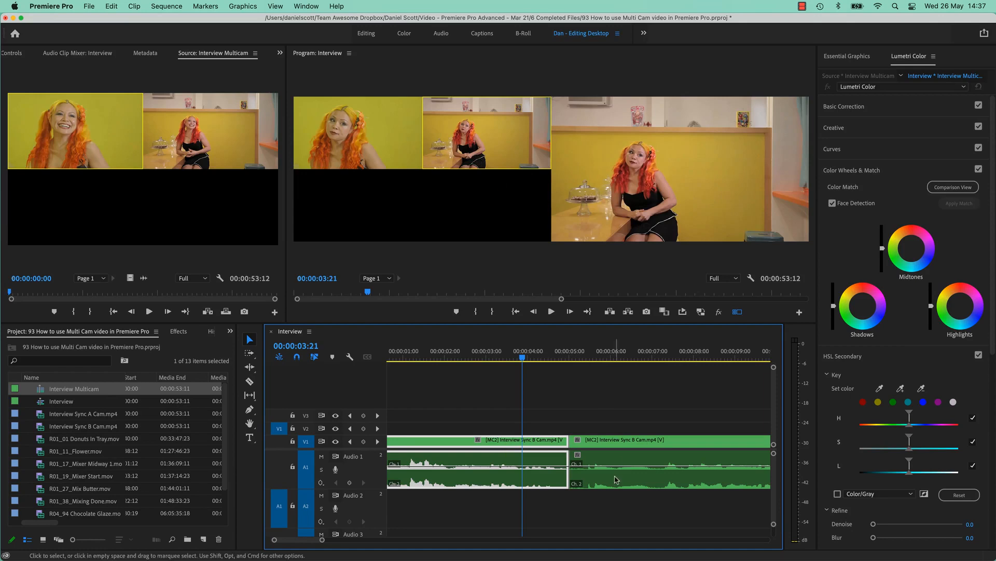
left_click(624, 354)
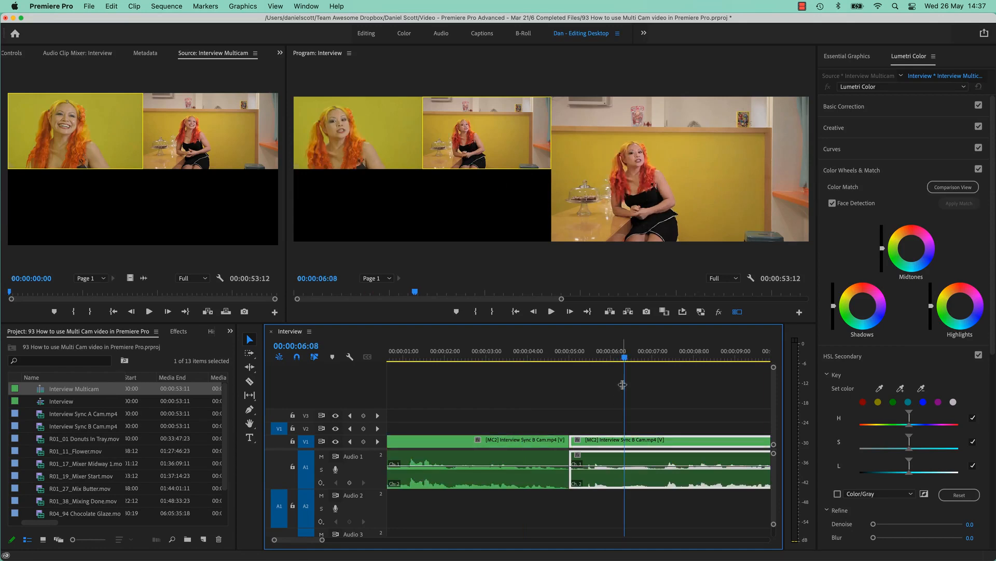
left_click(391, 142)
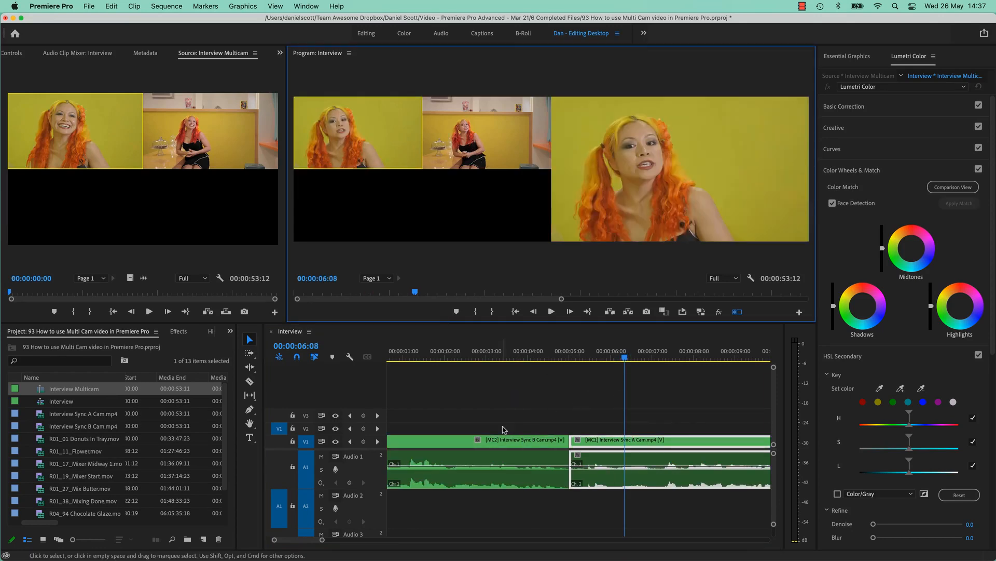
Play across the cut at 00:00:05:00 to check the change from B Cam to A Cam.
left_click(491, 356)
key("space")
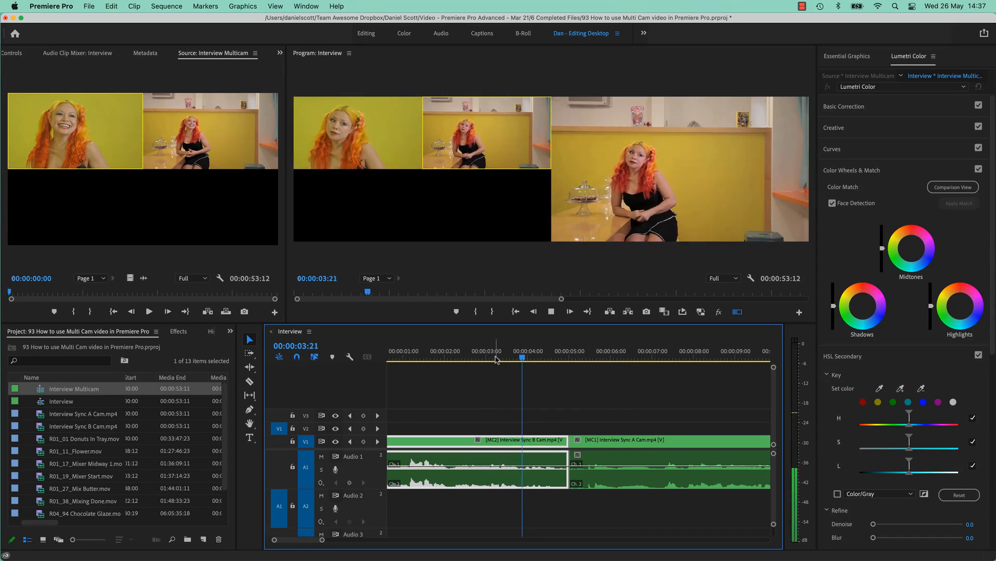
key("space")
Play the interview from about 00:00:21 to find an edit point, and cut the multi-camera clip at 00:00:21:08.
scroll(576, 431, "right", 5)
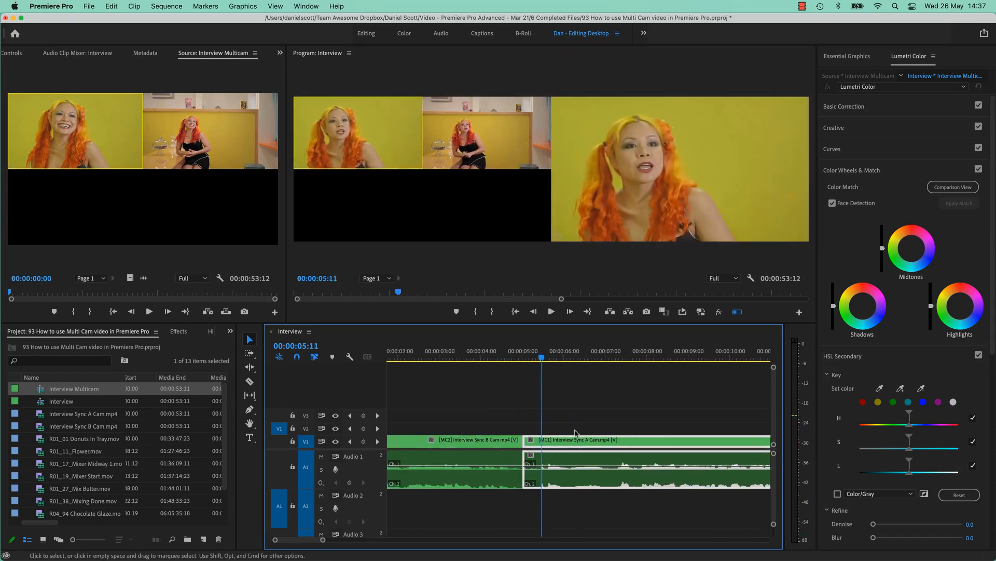
scroll(577, 431, "left", 5)
scroll(534, 364, "right", 10)
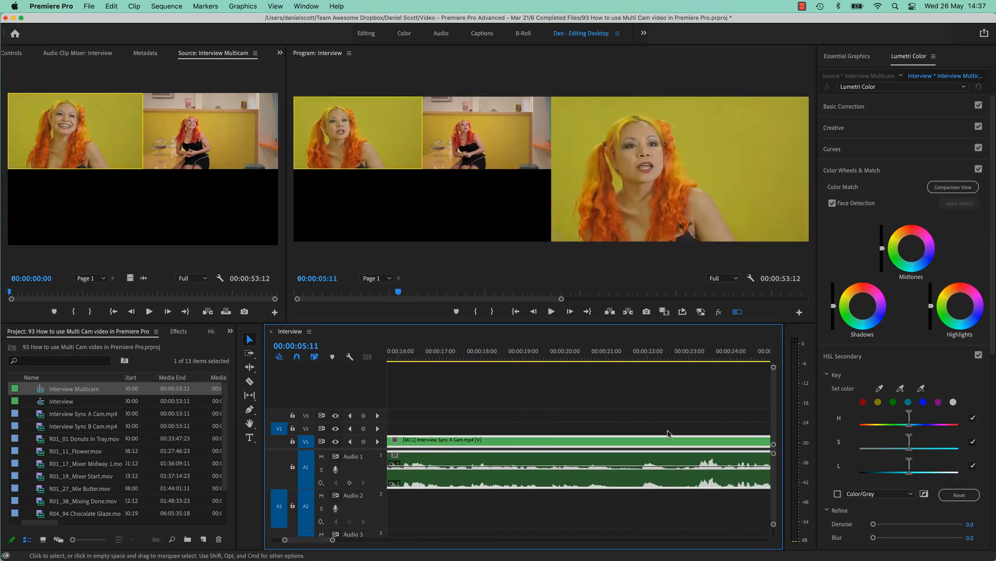
left_click(478, 357)
key("space")
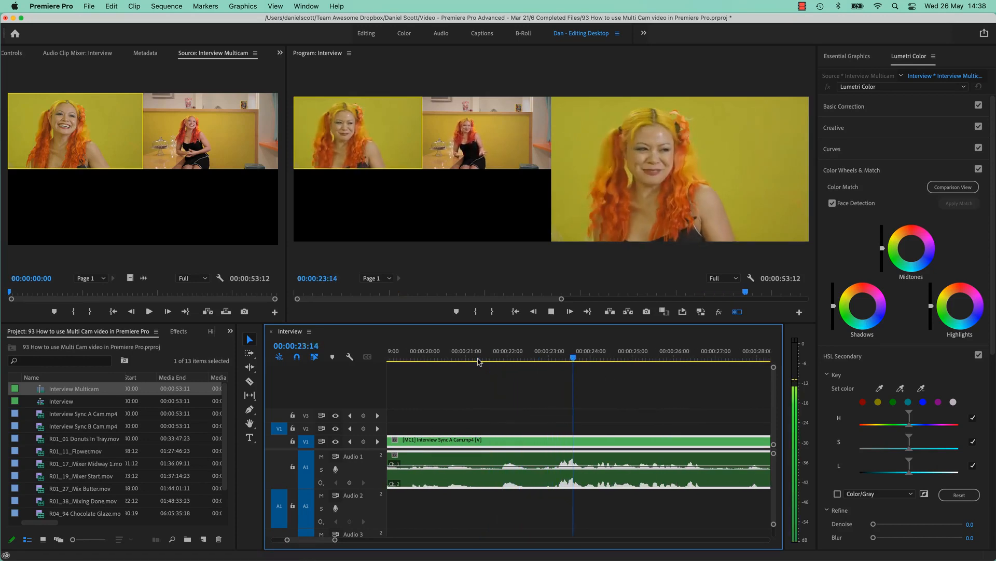
key("space")
left_click_drag(565, 351, 482, 374)
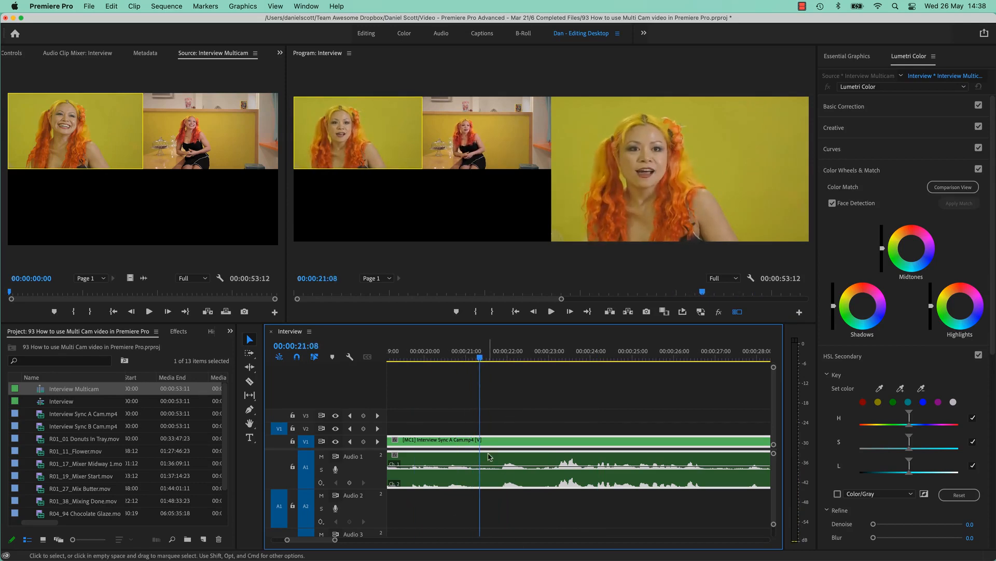
key("super+k")
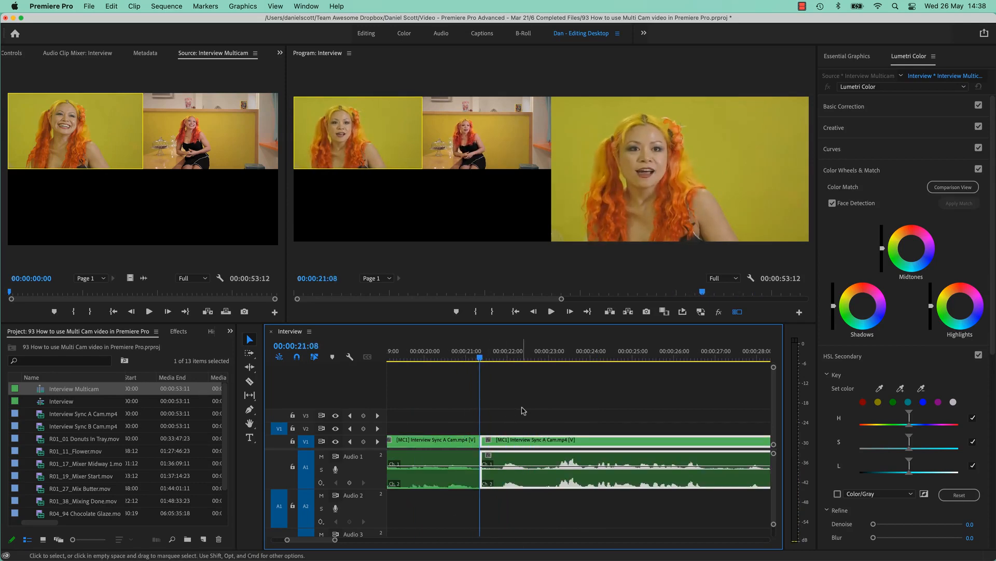
Ripple-trim the start of the segment after the 00:00:21:08 cut, removing everything up to 00:00:22:17.
left_click_drag(512, 361, 538, 367)
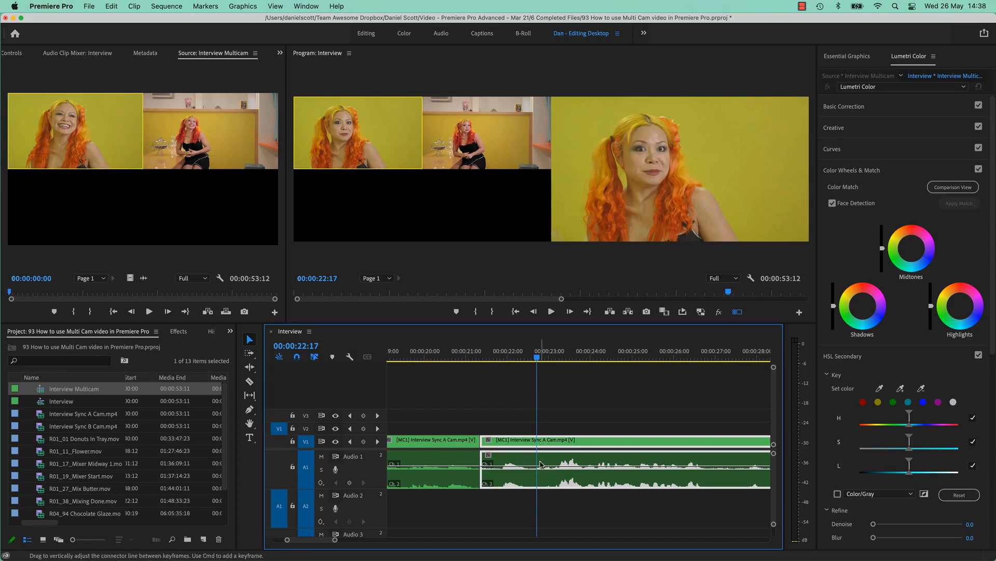
key("q")
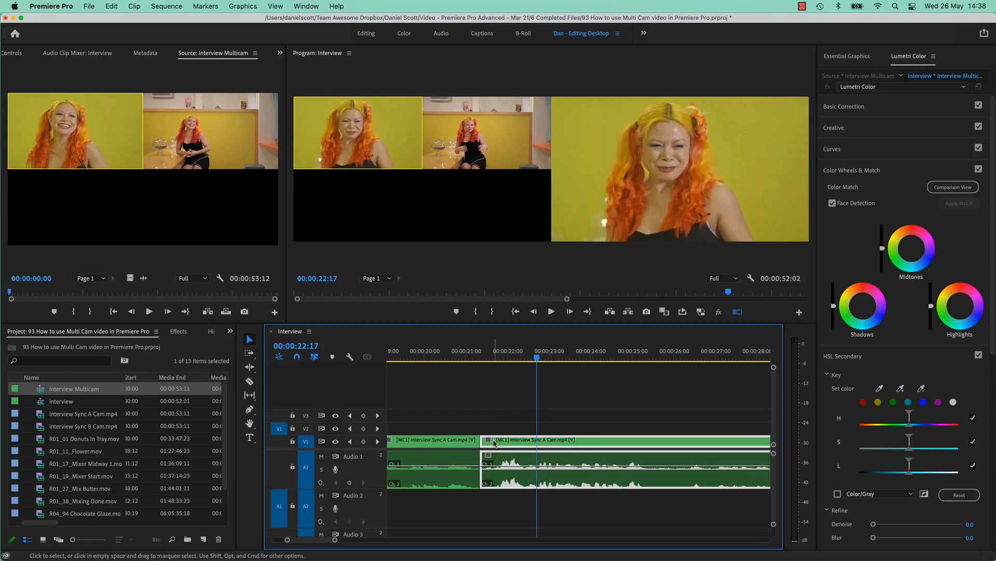
left_click(455, 353)
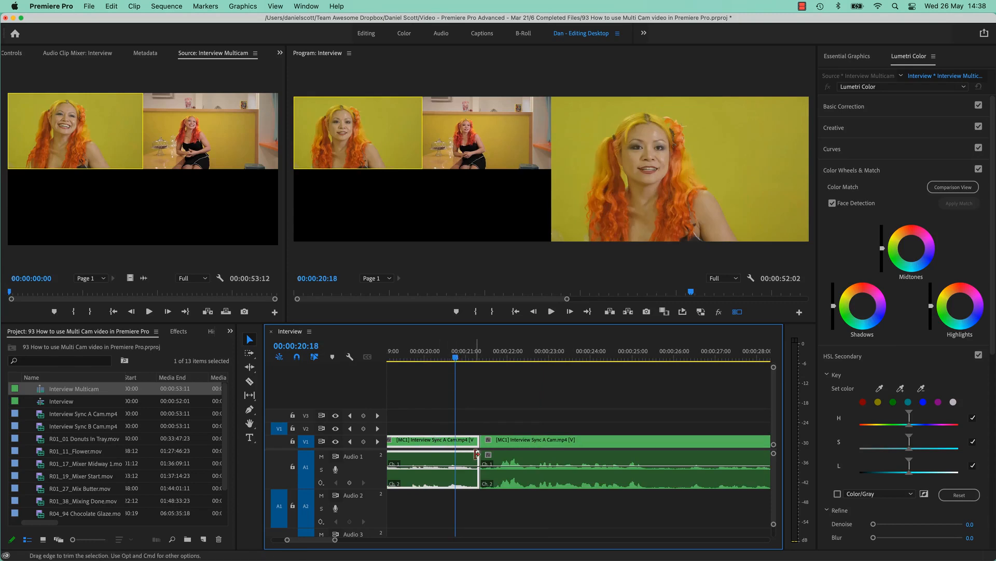
Switch the segment after the 00:00:21:08 cut to the Interview Sync B Cam angle and play across the cut.
left_click(528, 447)
left_click(527, 358)
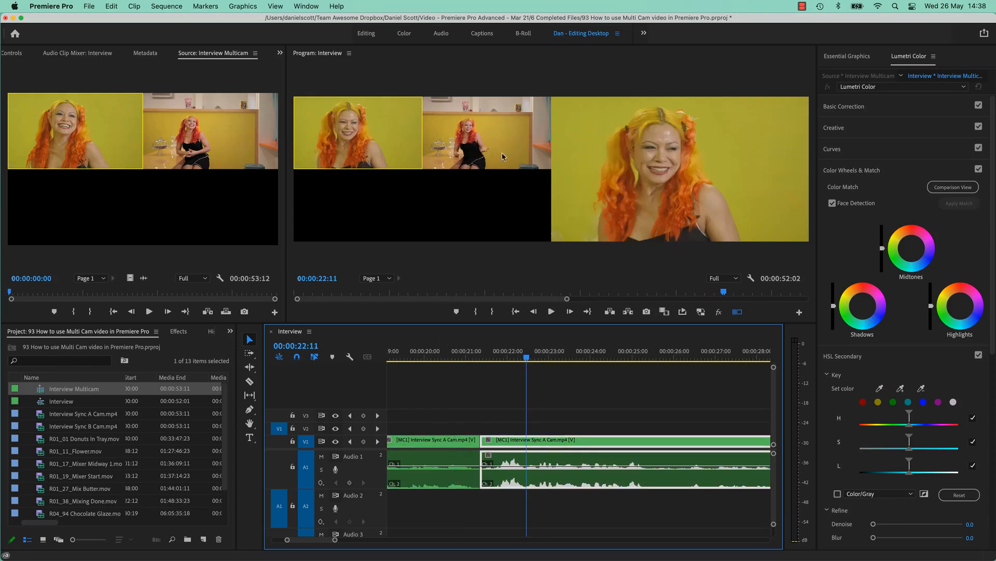
left_click(499, 147)
left_click(446, 357)
key("space")
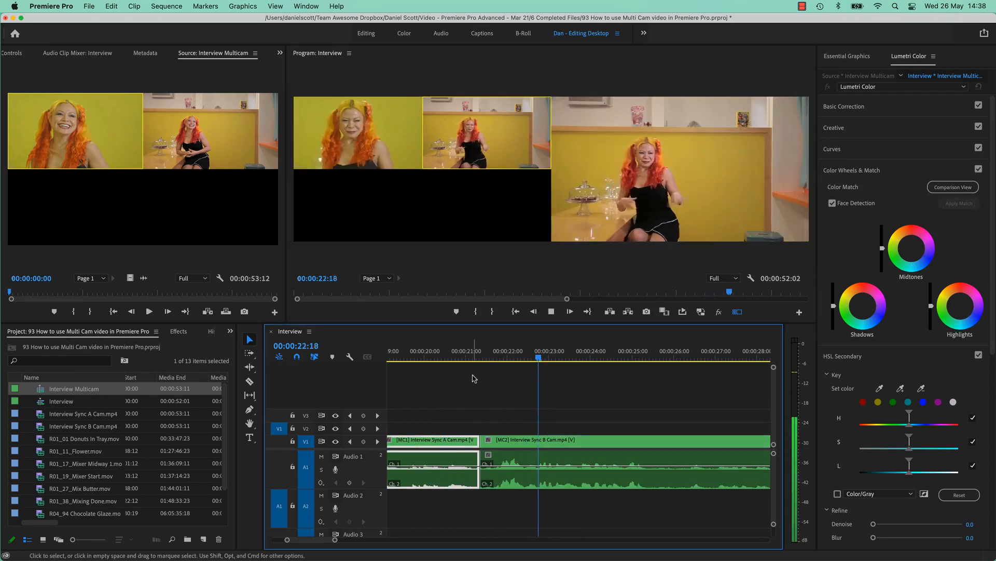
key("space")
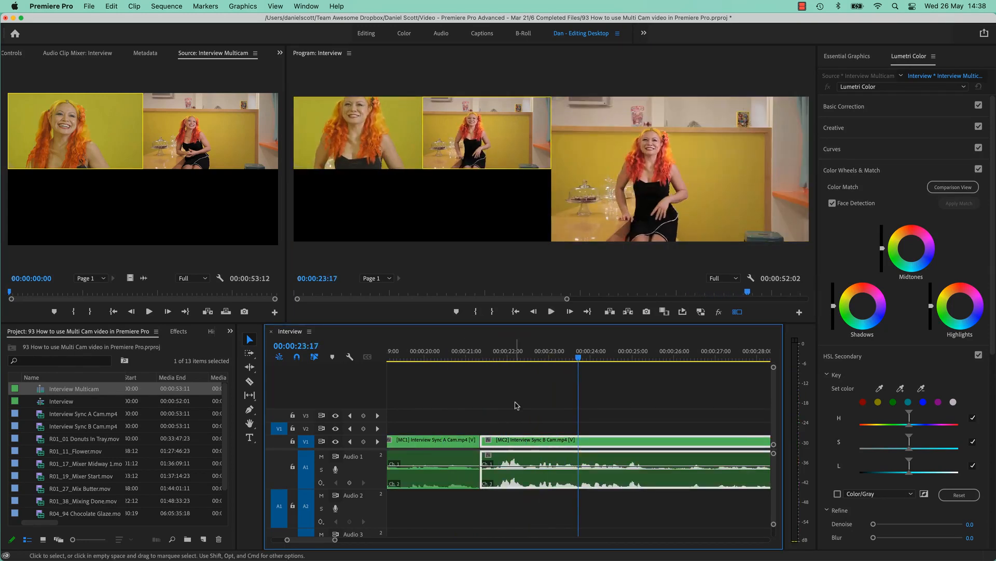
Play on from 00:00:23:17 and switch live between A Cam and B Cam several times, stopping at 00:00:32:22.
left_click(552, 311)
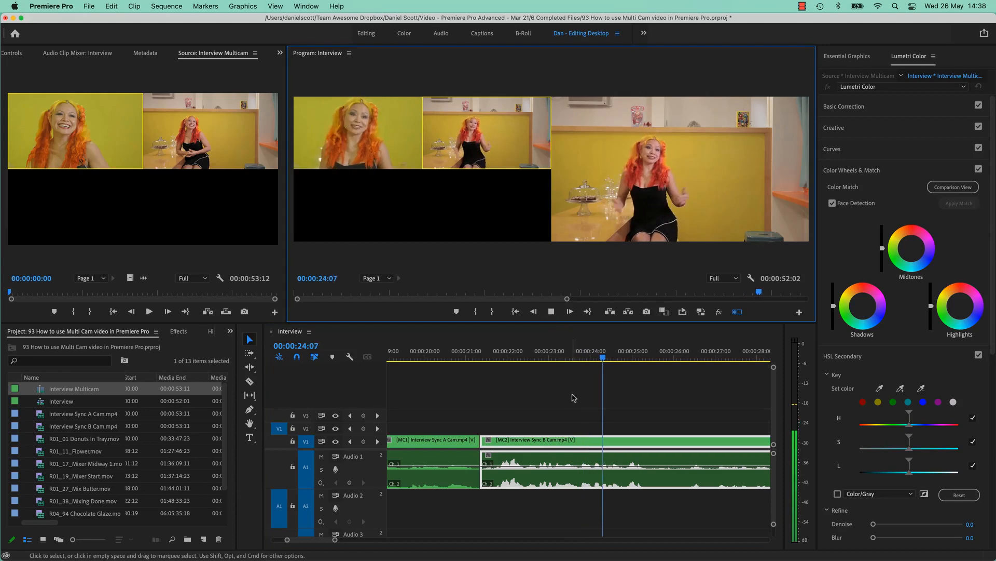
key("1")
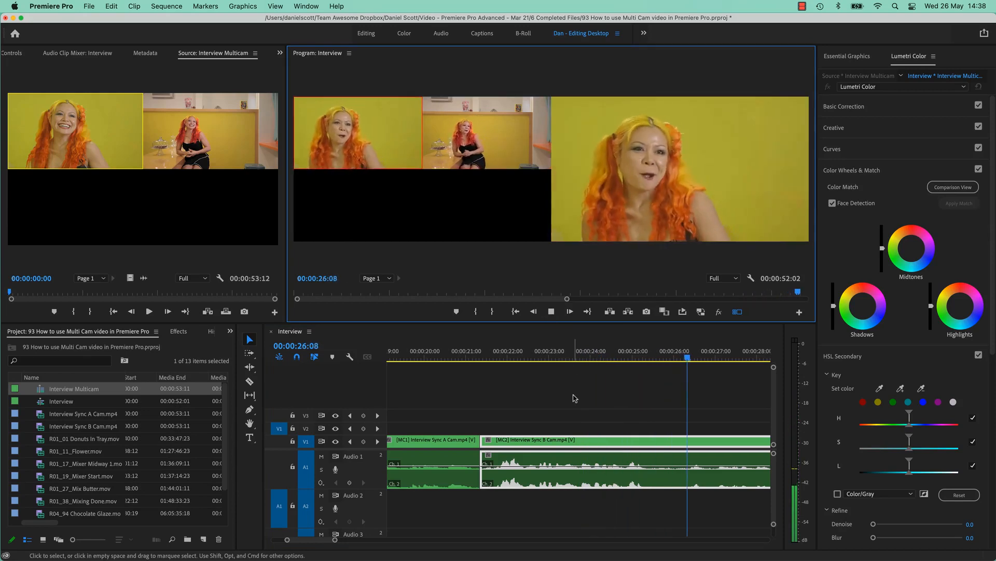
key("2")
key("1")
key("2")
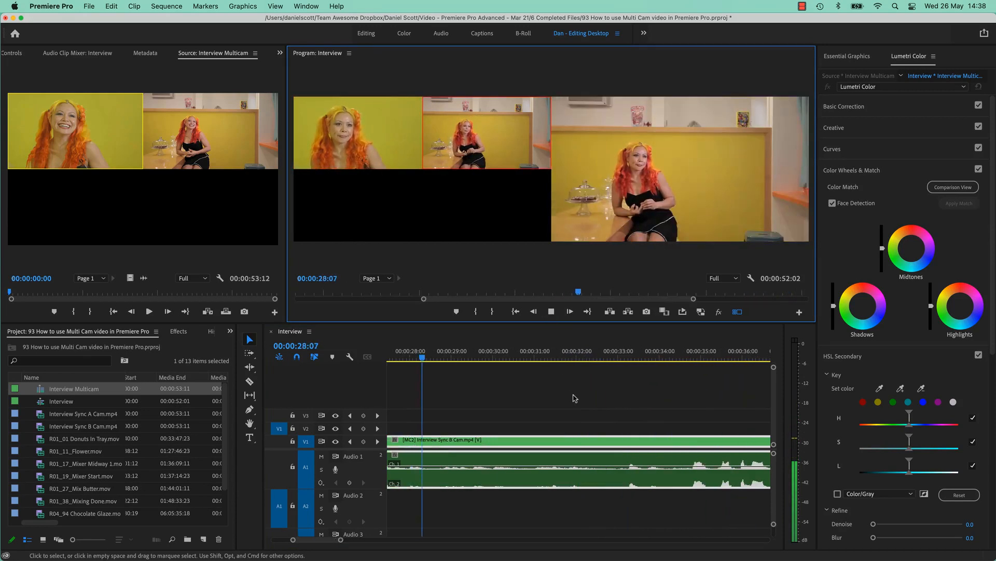
key("1")
key("2")
key("1")
key("2")
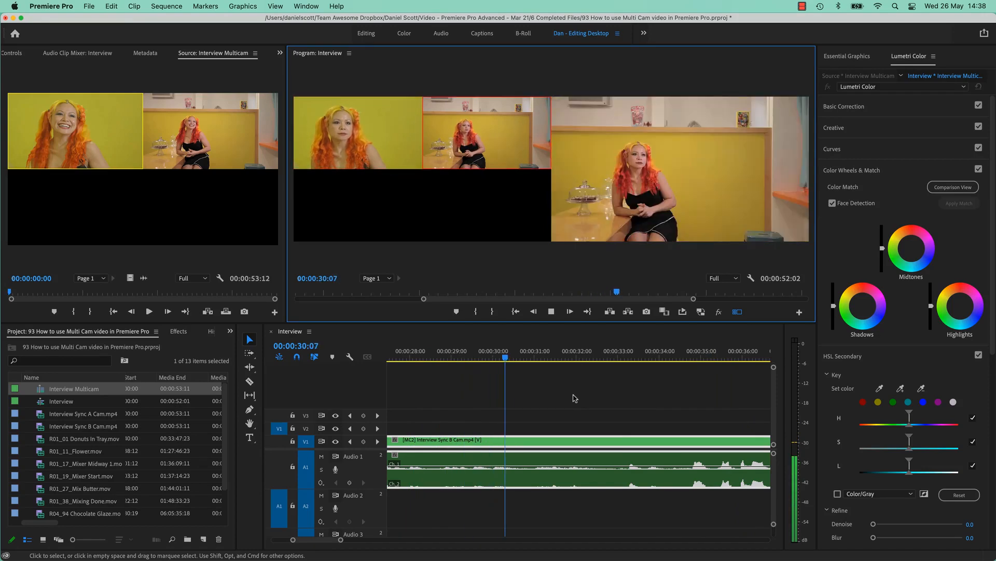
left_click(387, 124)
left_click(458, 126)
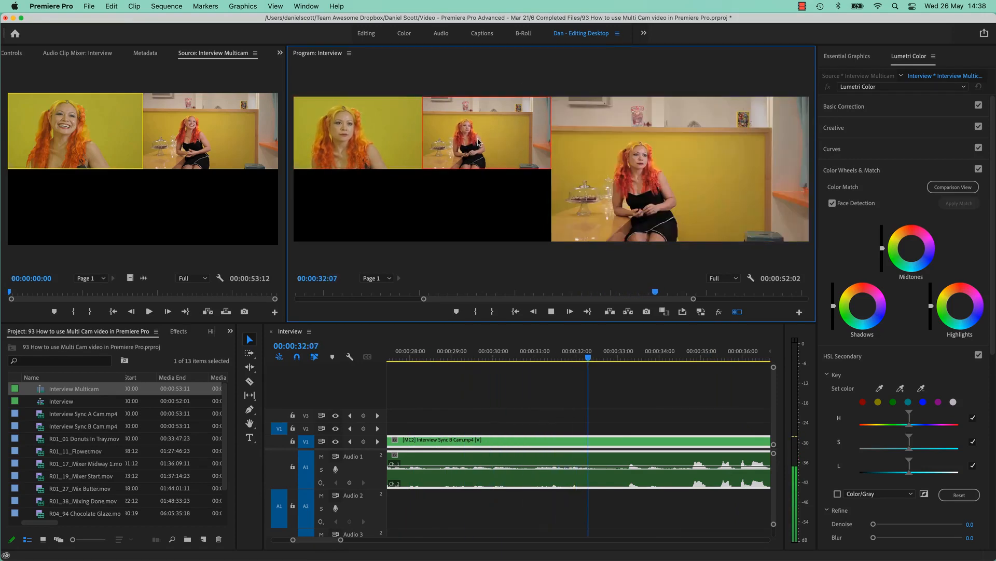
key("space")
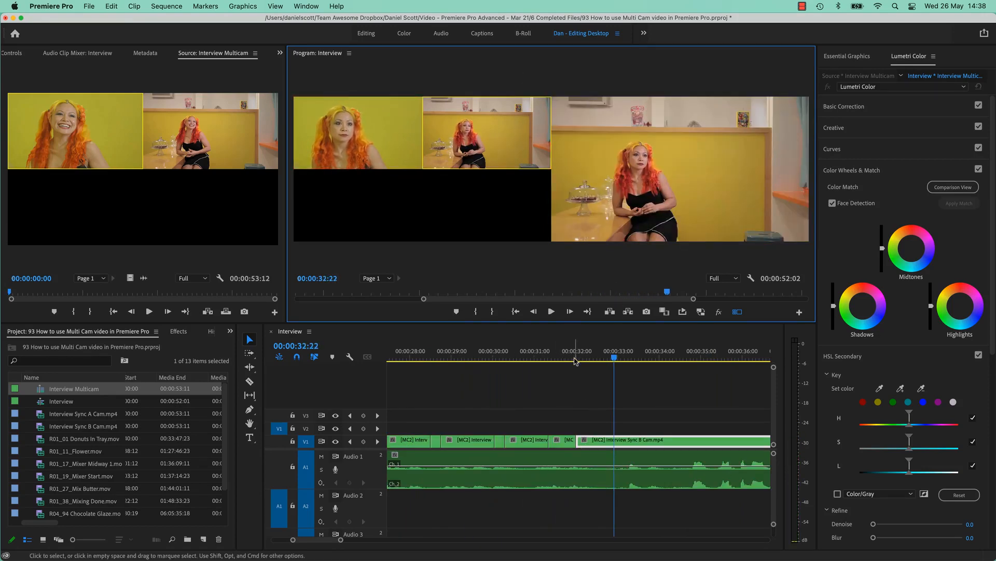
Scrub back over the live-switched segments between 00:00:32 and 00:00:30, and undo the live camera switches.
mouse_move(575, 358)
left_mouse_down()
mouse_move(534, 357)
mouse_move(556, 360)
left_mouse_up()
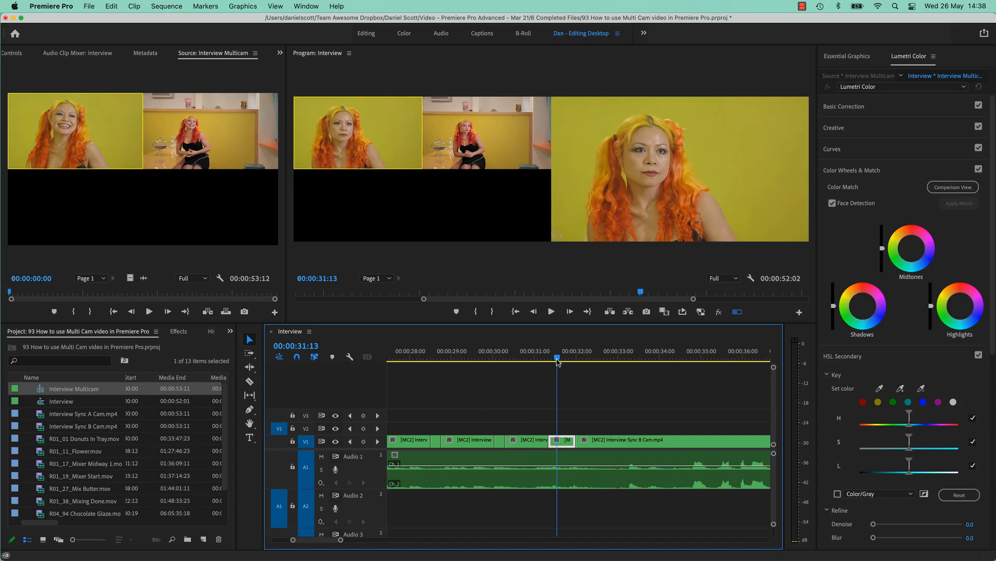
left_click_drag(557, 360, 517, 358)
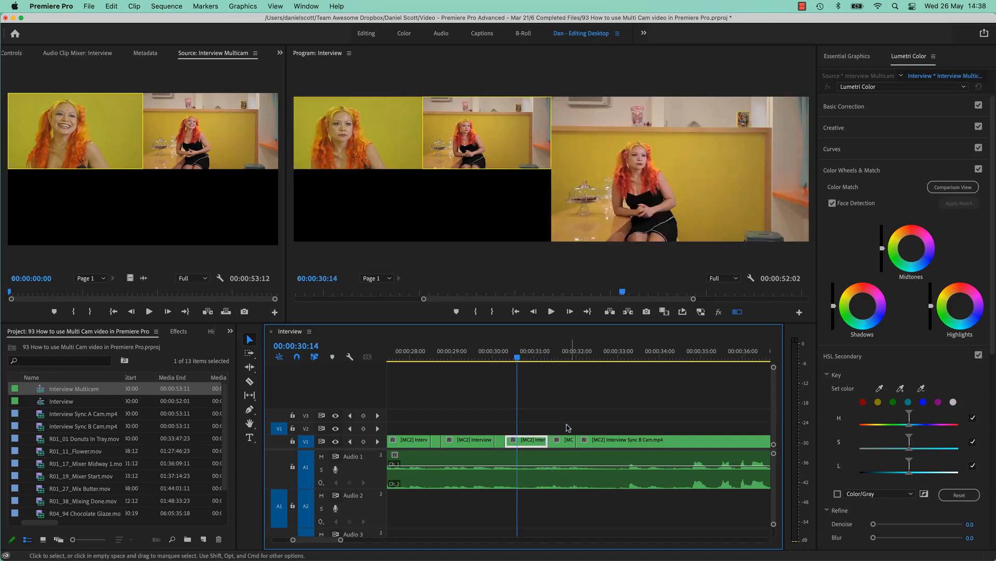
scroll(525, 440, "left", 2)
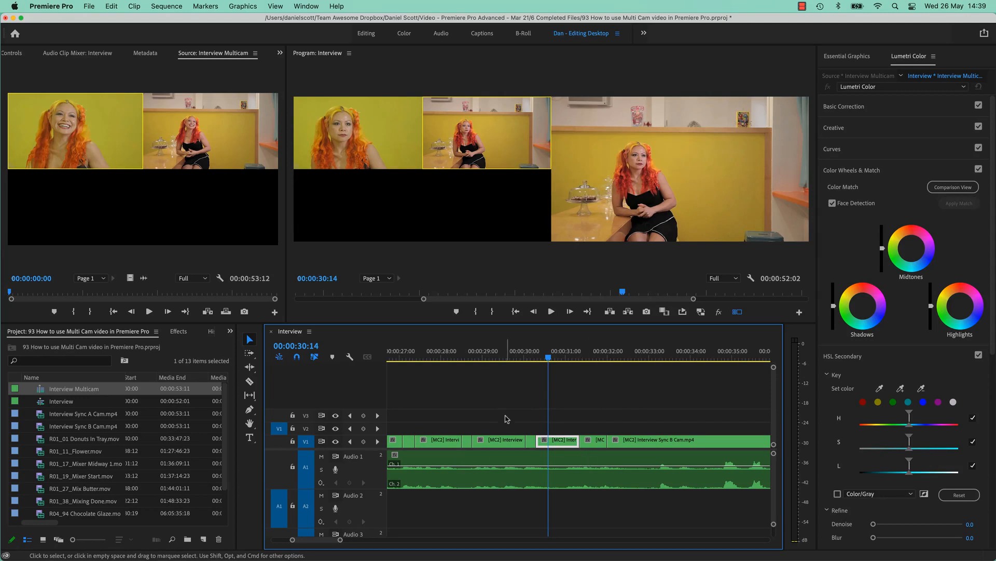
scroll(506, 441, "left", 10)
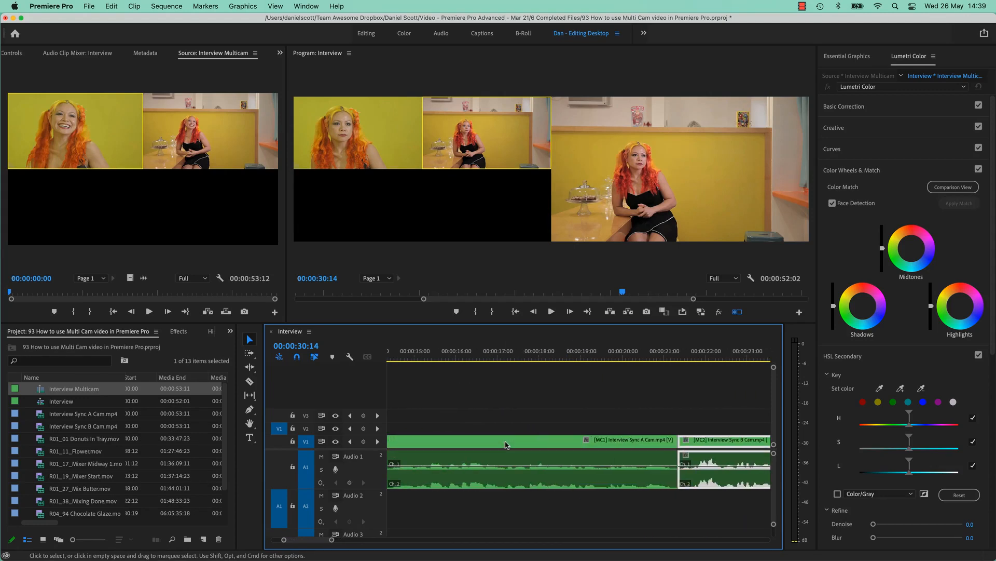
scroll(506, 442, "right", 4)
Move the playhead to 00:00:25:09 and switch the segment after the 00:00:21:08 cut to the Interview Sync A Cam angle.
left_click_drag(495, 350, 644, 404)
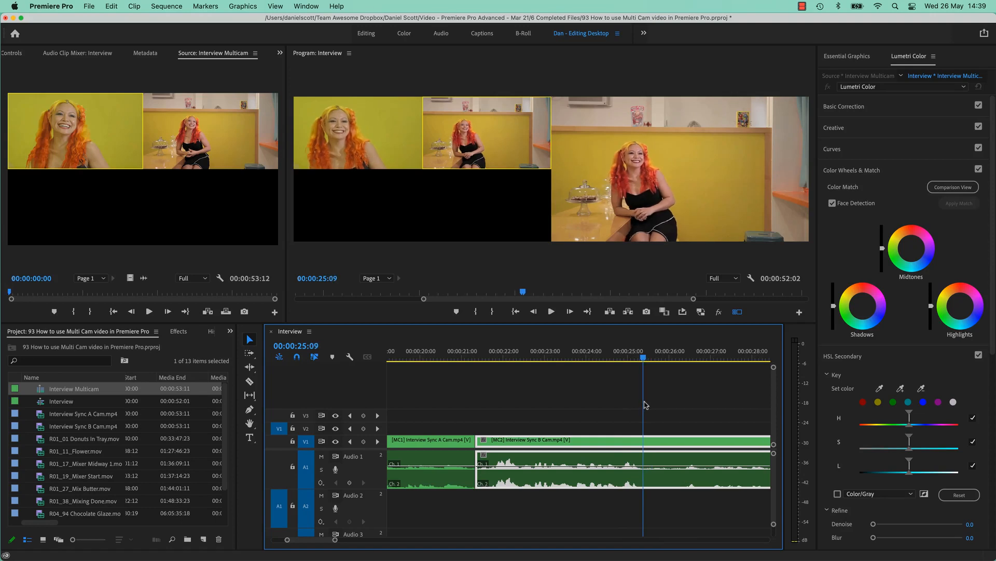
key("1")
left_click(662, 424)
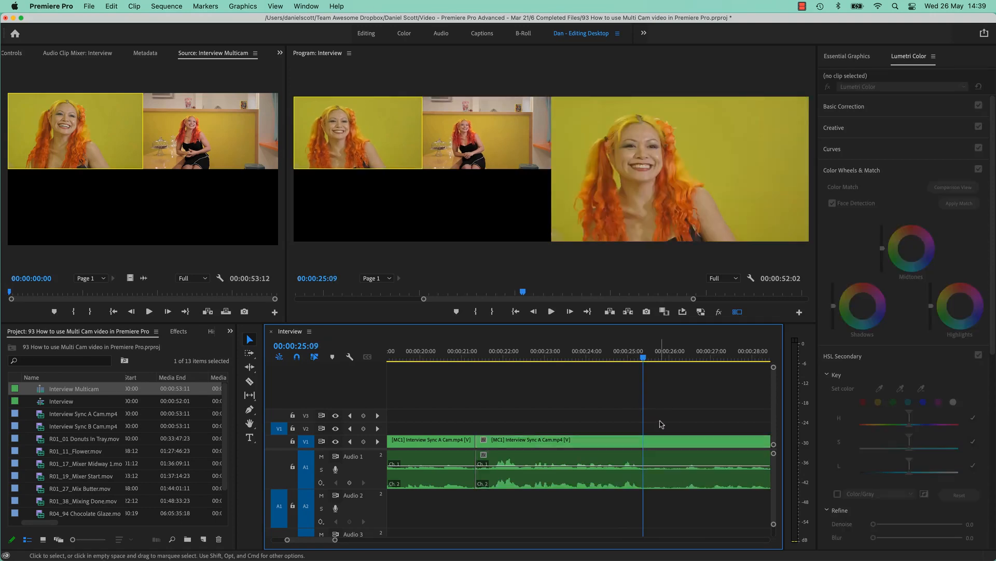
left_click(641, 445)
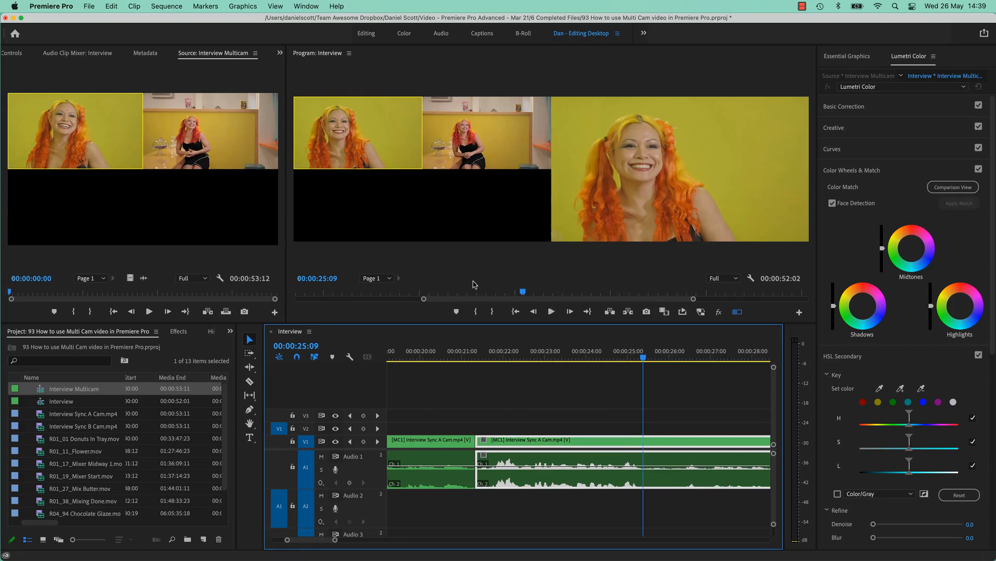
Cut the multi-camera clip at 00:00:25:09 and switch the part after the cut to the Interview Sync B Cam angle.
key("super+k")
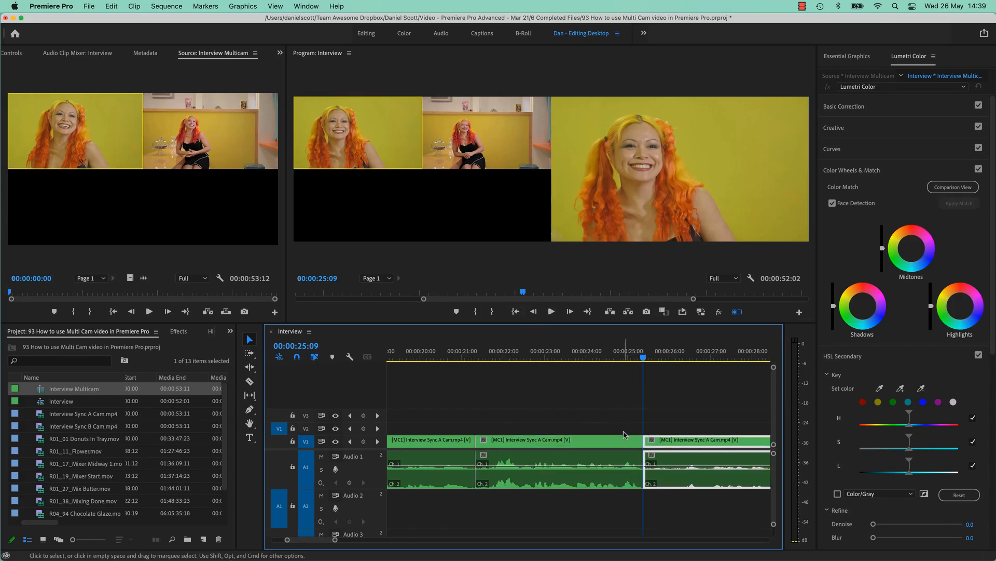
key("2")
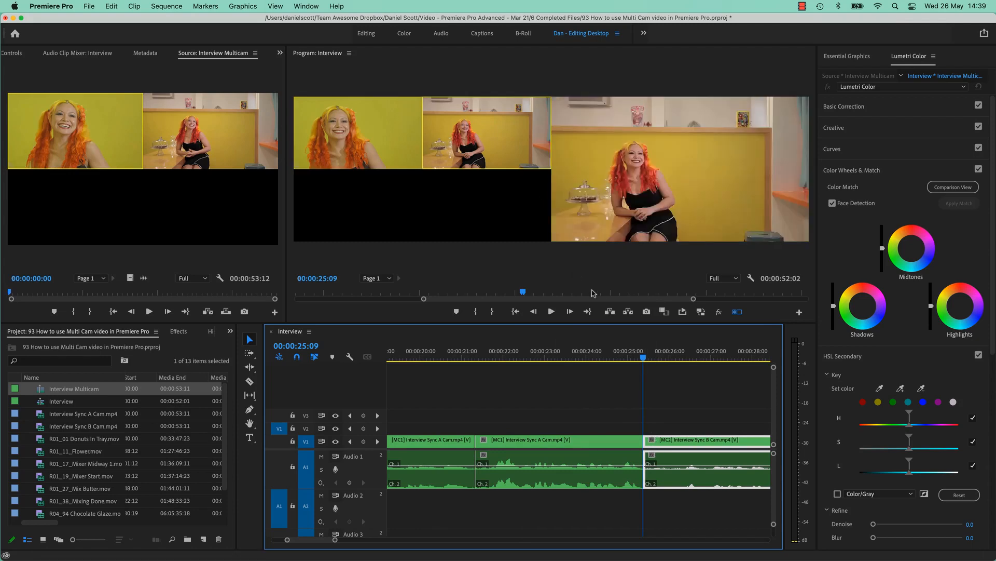
key("Left")
key("Left")
key("Left")
key("Left")
key("Left")
key("Left")
key("Left")
Cut the B Cam segment at 00:00:28:14 and deselect the clip.
scroll(666, 390, "down", 5)
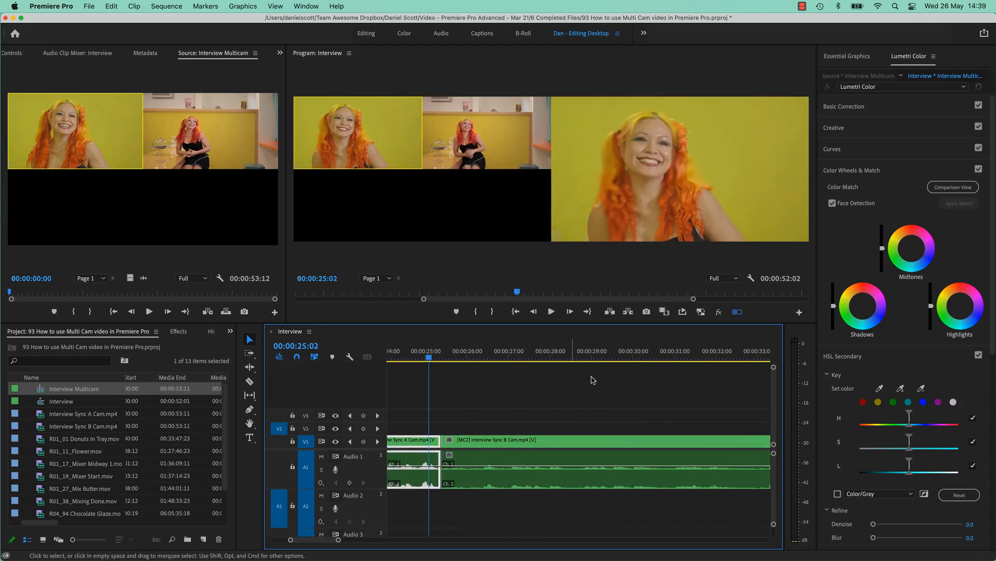
left_click_drag(597, 358, 575, 363)
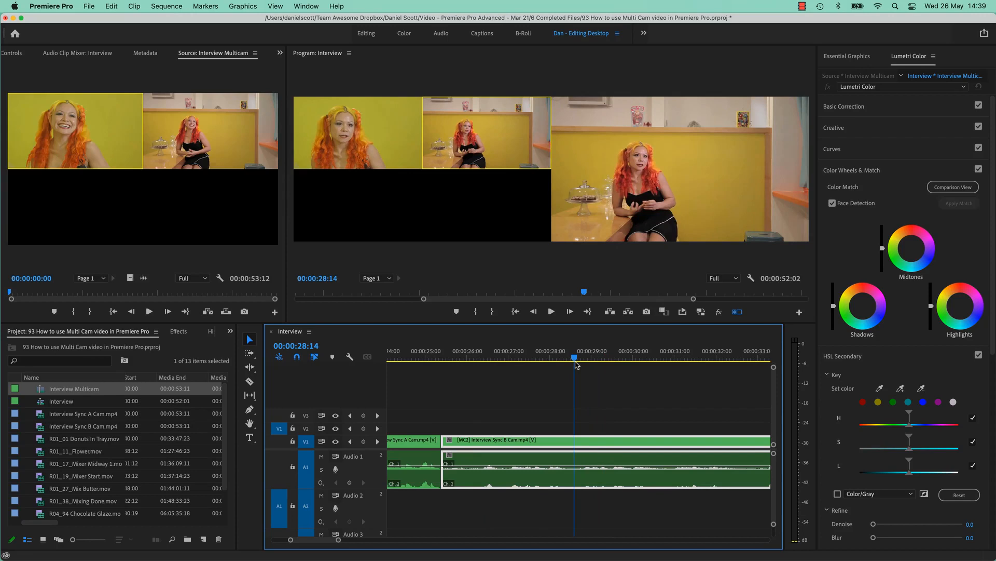
key("super+k")
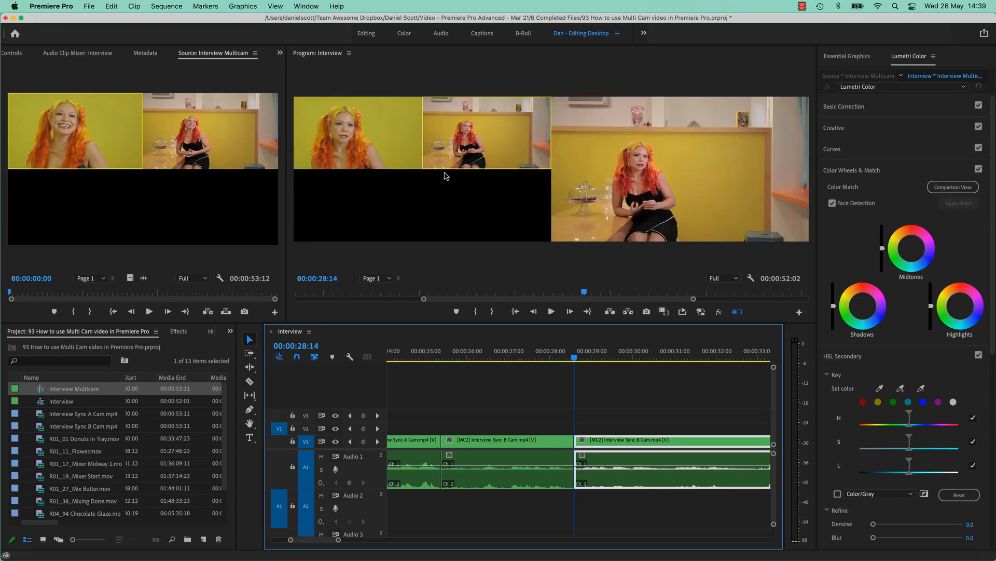
left_click(551, 405)
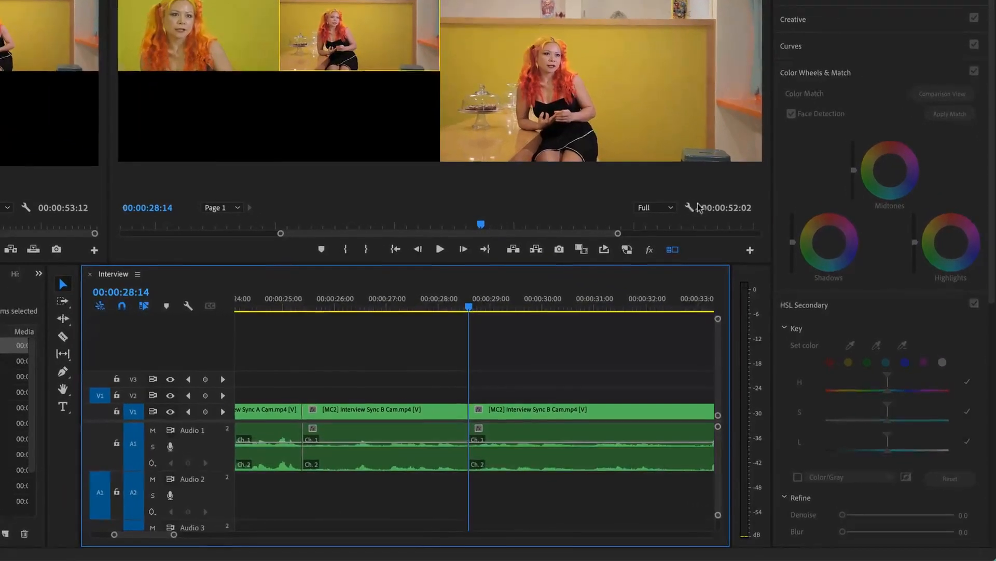
Try Multi-Camera Audio Follows Video on and off for the Program Monitor, and view the monitor's Button Editor in between.
left_click(690, 207)
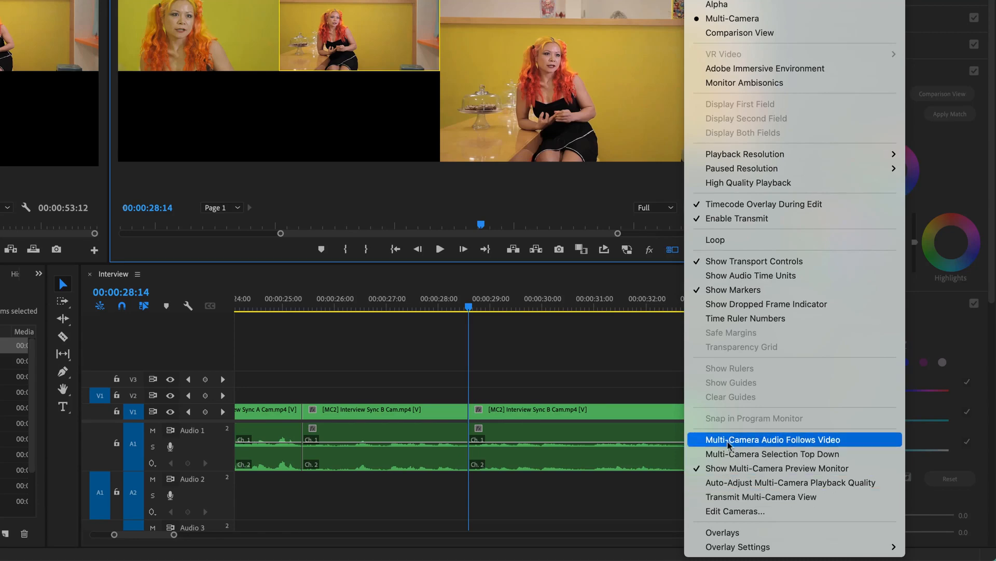
left_click(763, 446)
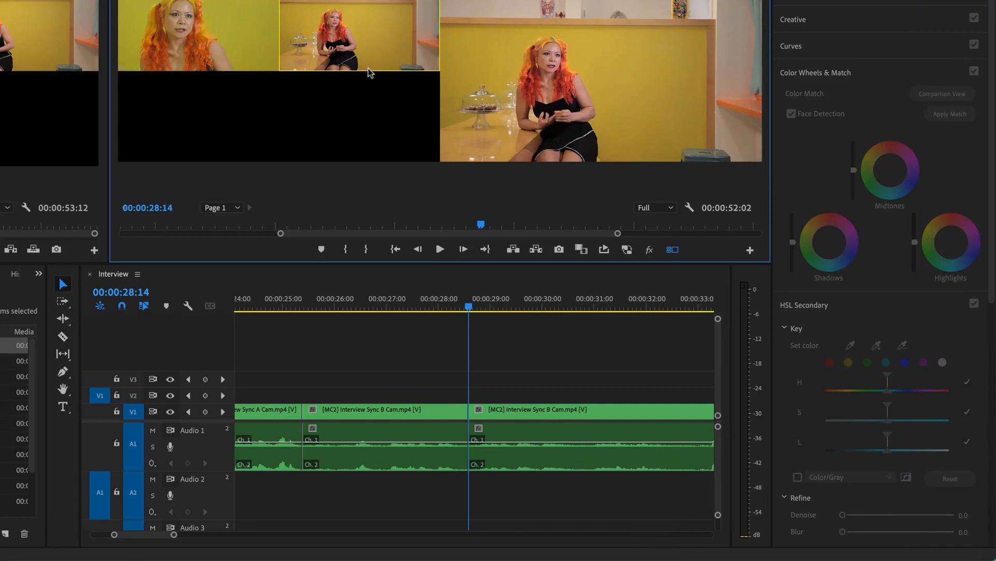
left_click(749, 250)
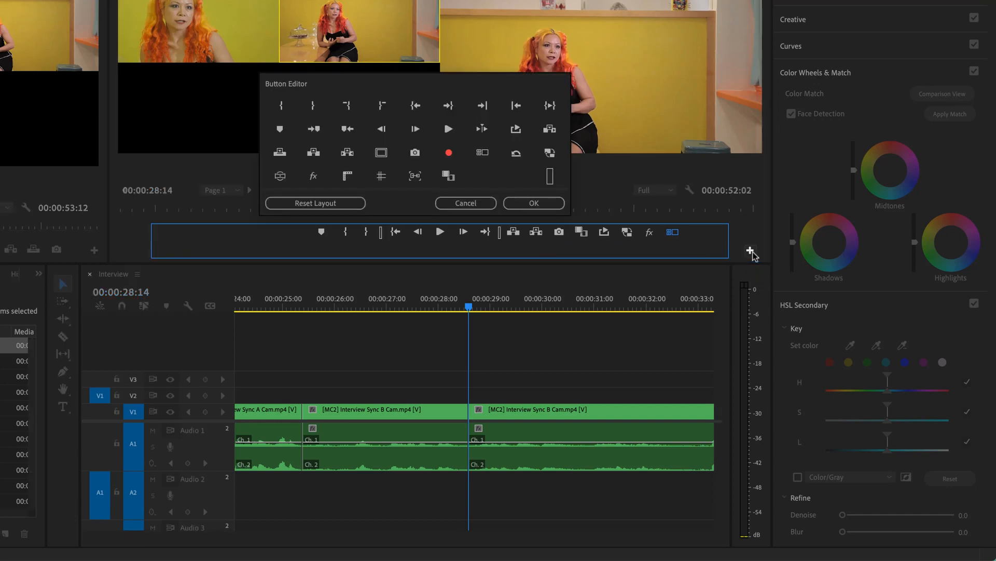
left_click(478, 202)
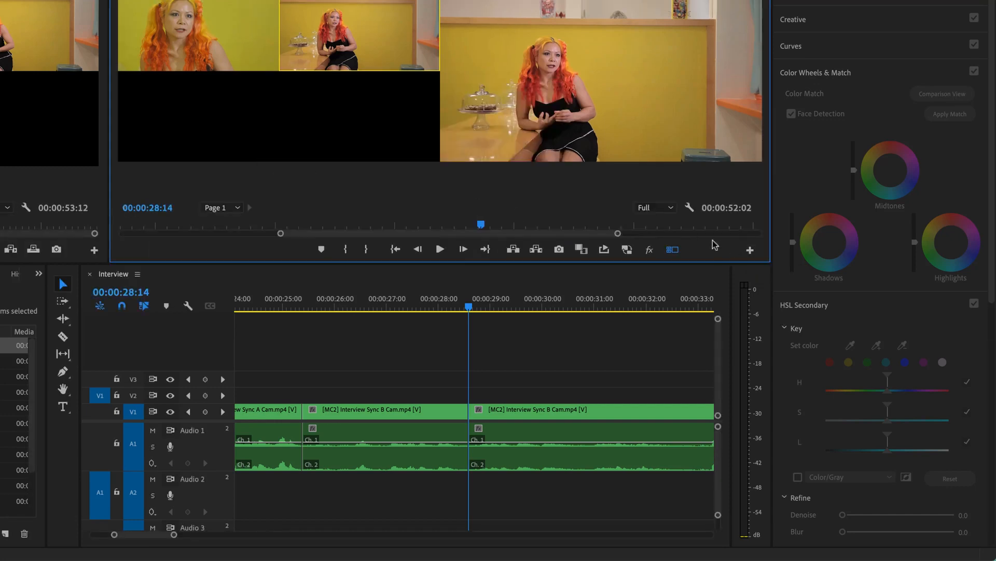
left_click(691, 208)
left_click(725, 439)
Reorder the cameras for the segment at 00:00:28:14 so Interview Sync B Cam is camera 1 and Interview Sync A Cam is camera 2.
left_click(690, 210)
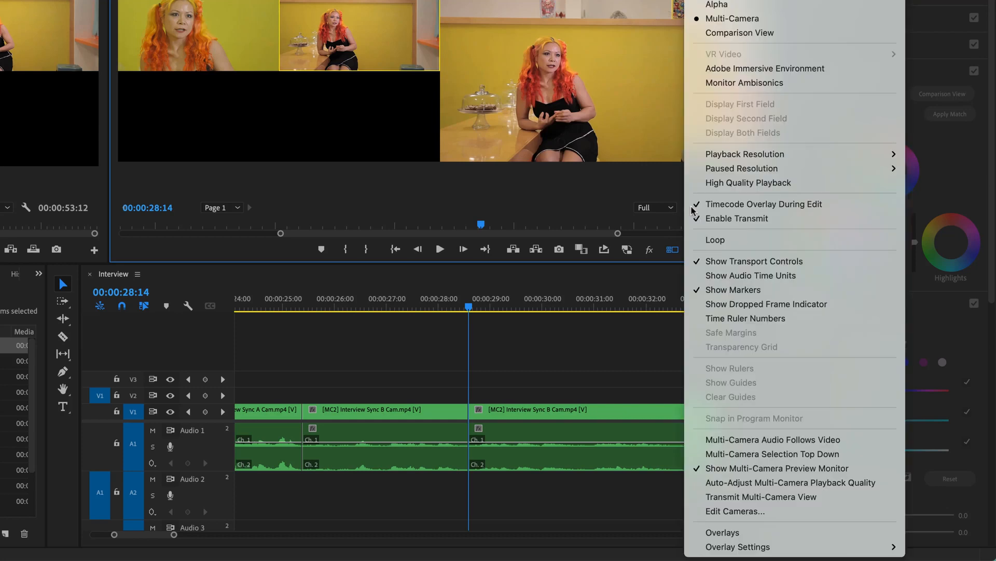
left_click(776, 514)
left_click(398, 154)
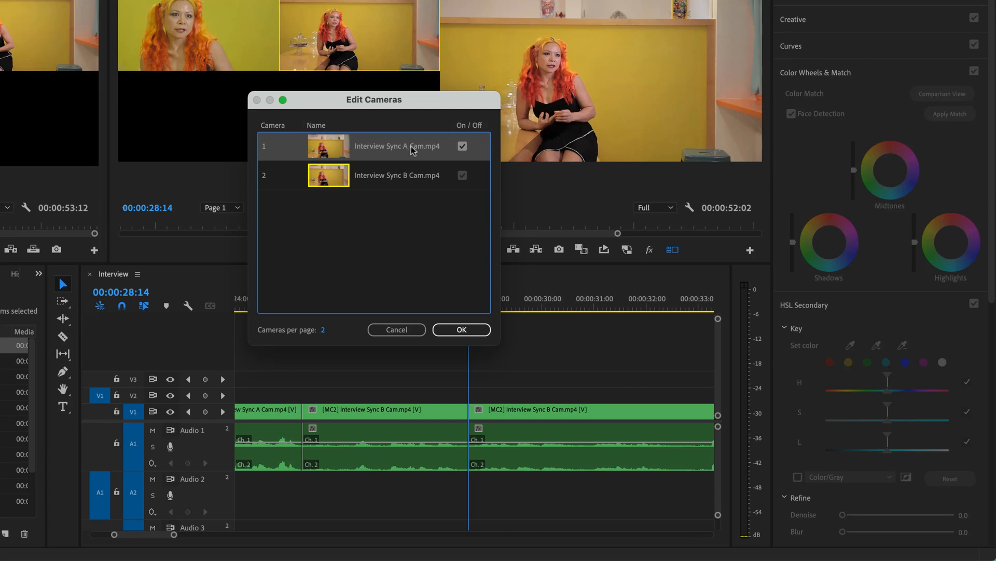
left_click(397, 179)
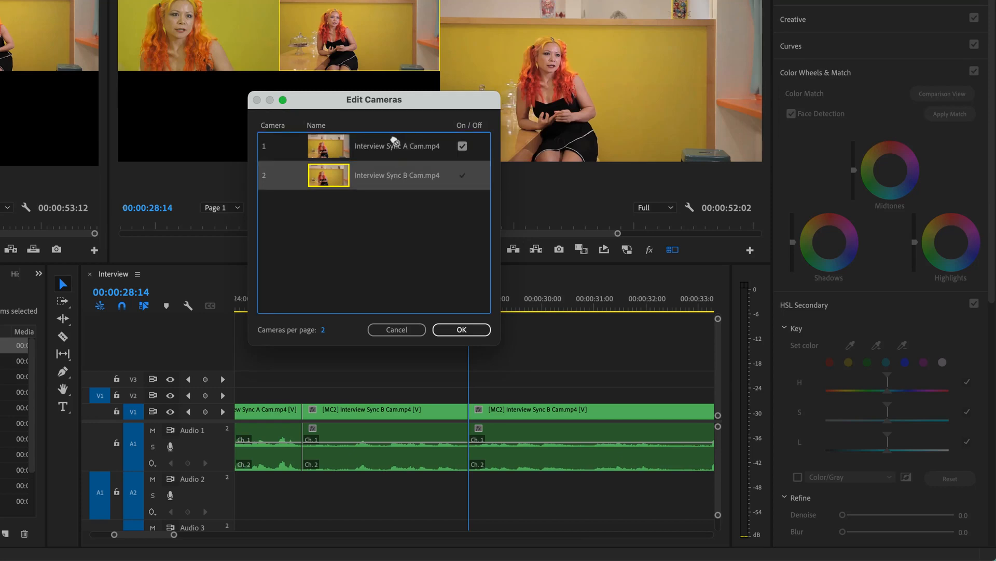
mouse_move(394, 141)
left_mouse_down()
mouse_move(396, 176)
mouse_move(396, 150)
left_mouse_up()
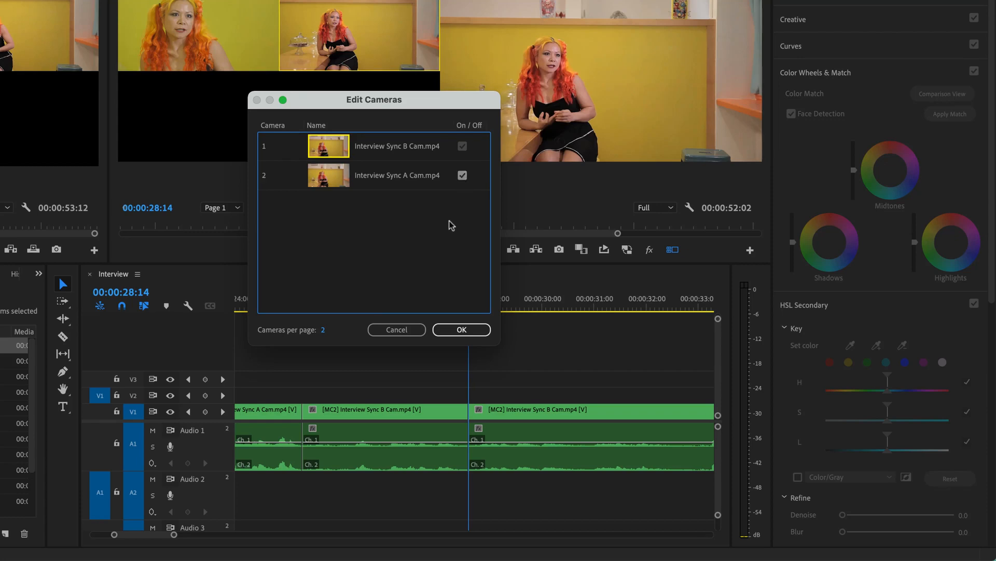
left_click(456, 330)
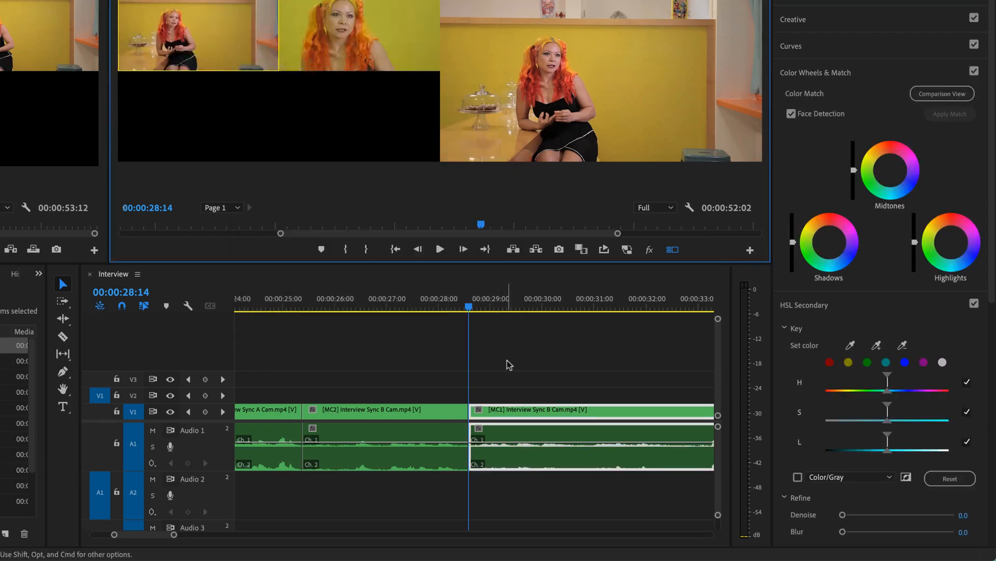
Move the playhead to 00:00:27:09 and switch the segment there to the Interview Sync A Cam angle.
left_click(407, 311)
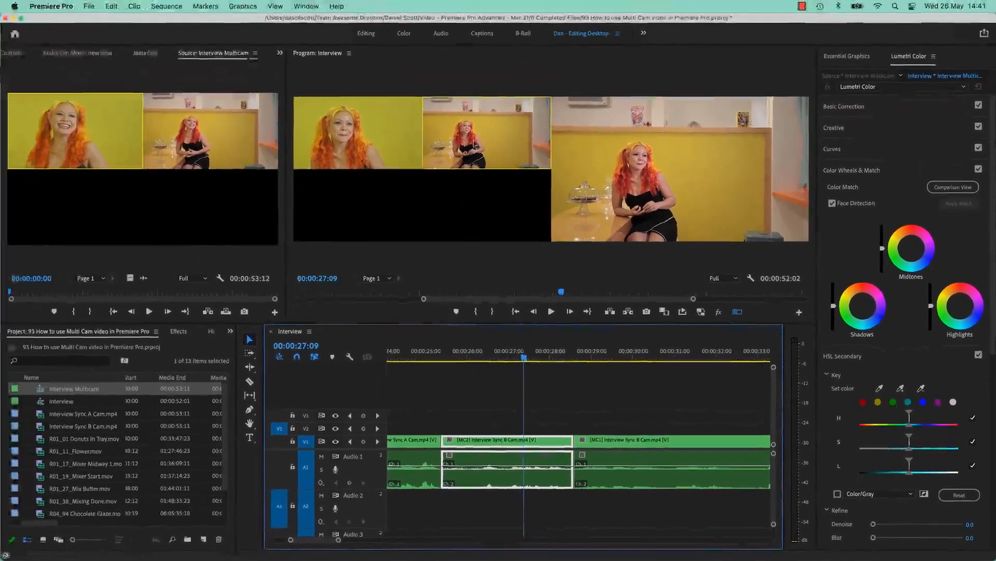
left_click(337, 94)
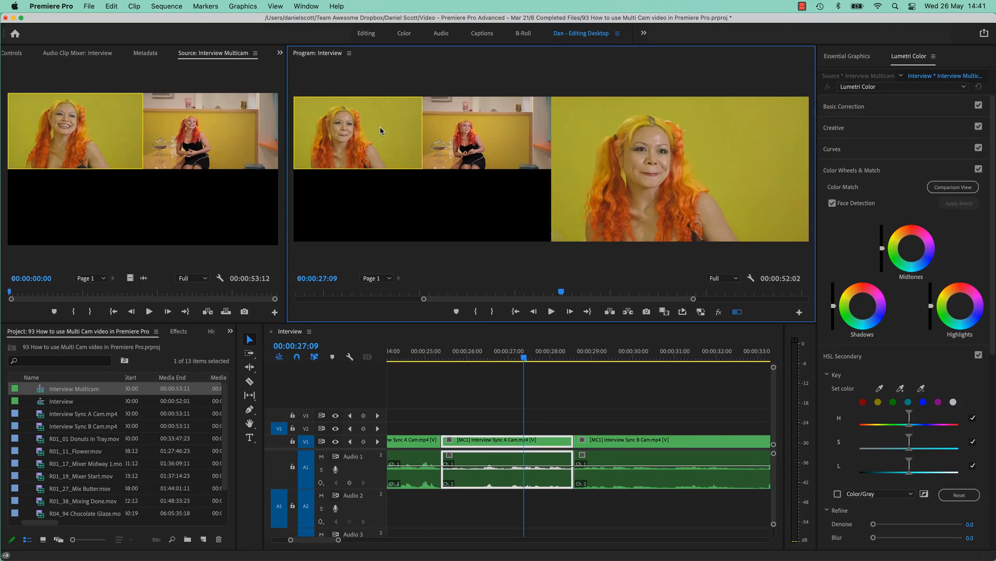
Switch the segment at 00:00:27:09 back to Interview Sync B Cam through the clip's multi-camera options and deselect it.
right_click(477, 443)
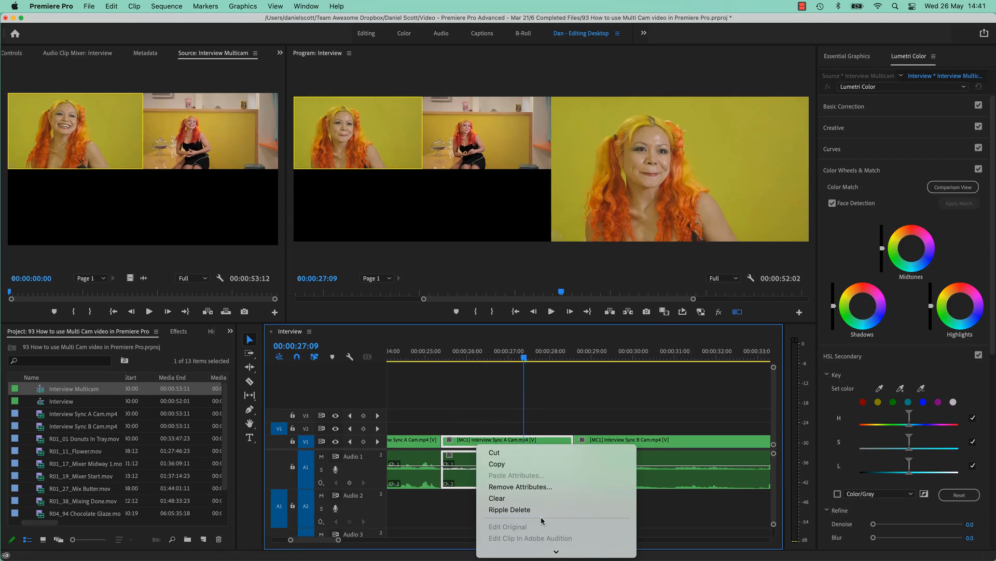
scroll(542, 520, "down", 5)
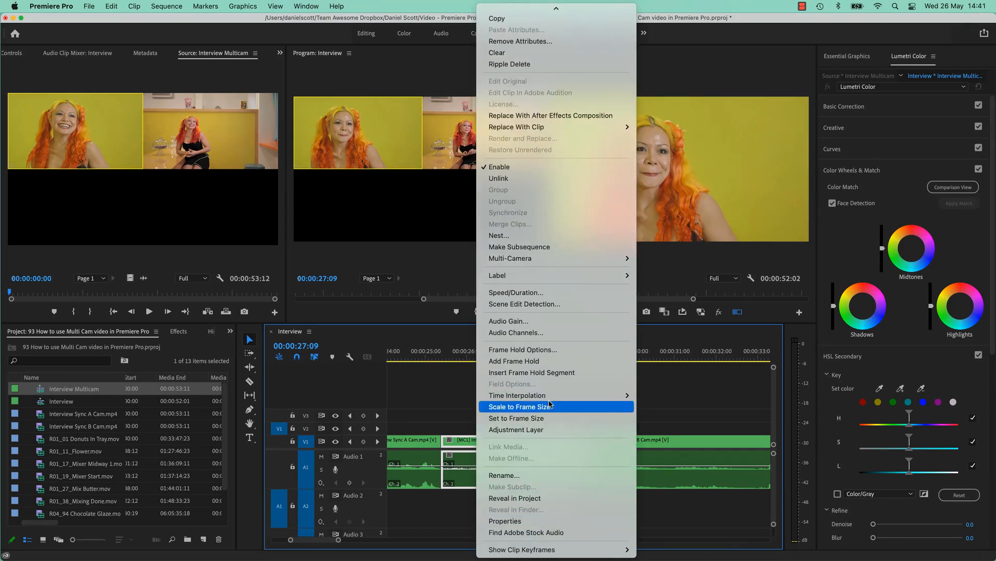
mouse_move(558, 263)
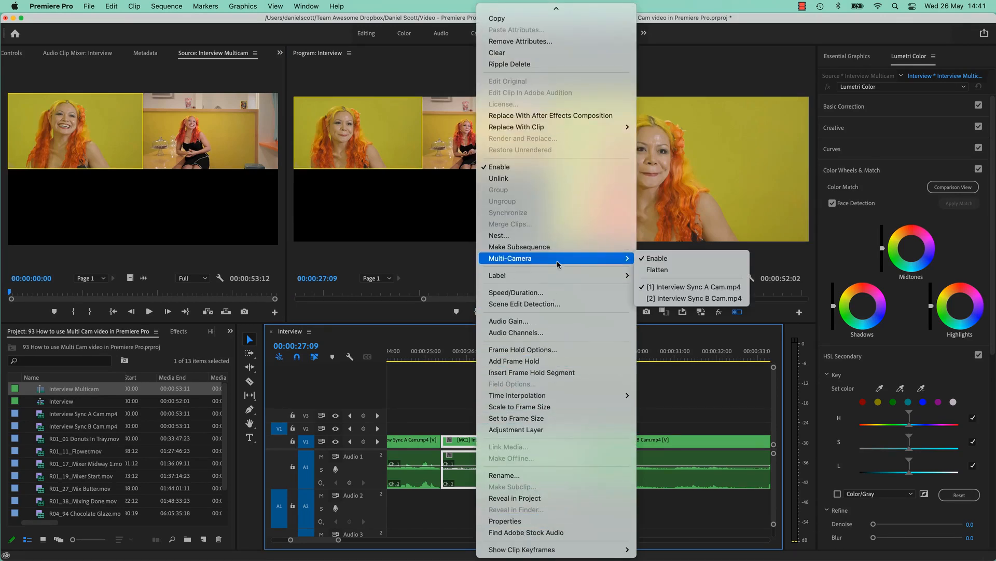
left_click(652, 298)
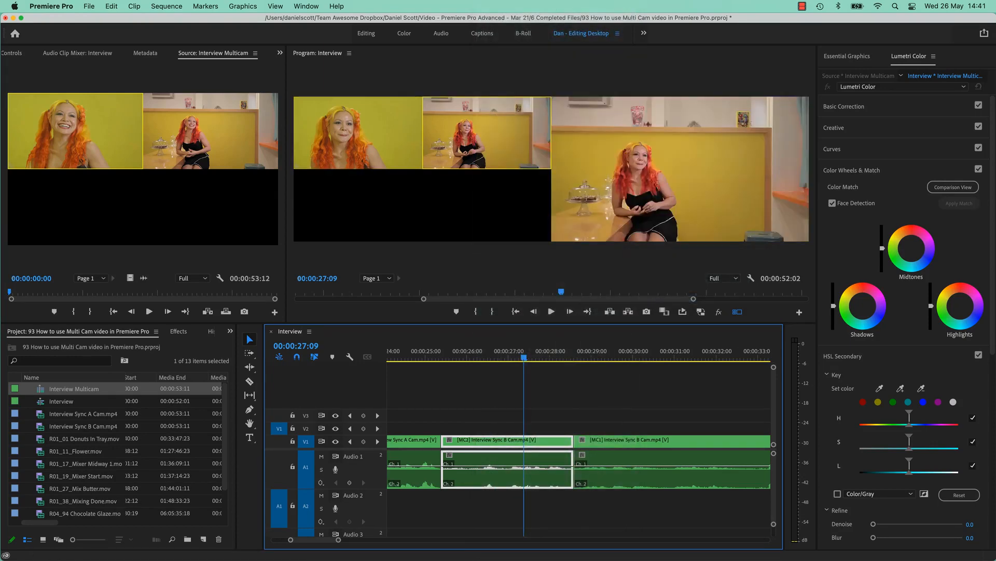
left_click(557, 405)
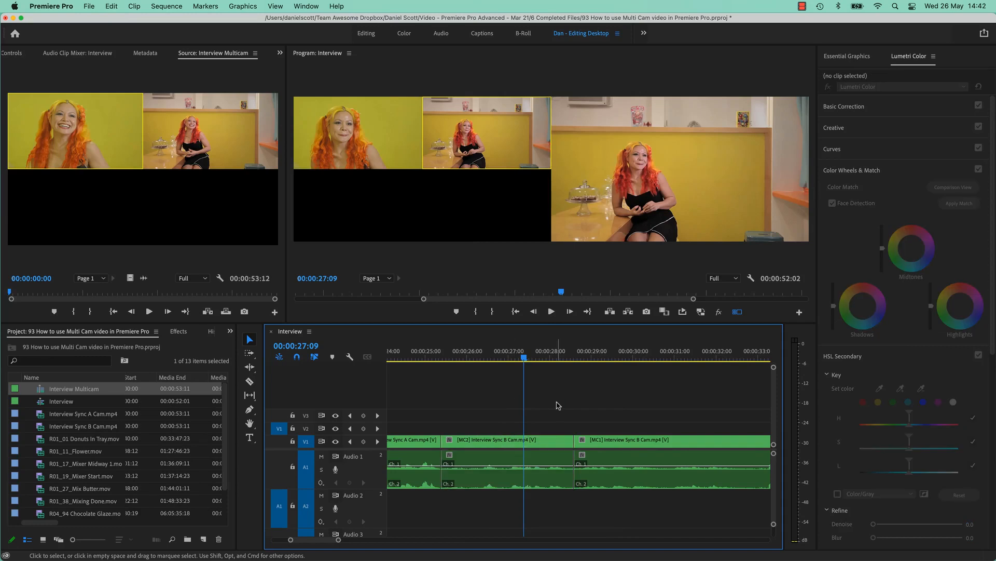
Review the whole Interview sequence with the playhead at 00:00:17:07 and select the short B Cam segment before the last one.
key("backslash")
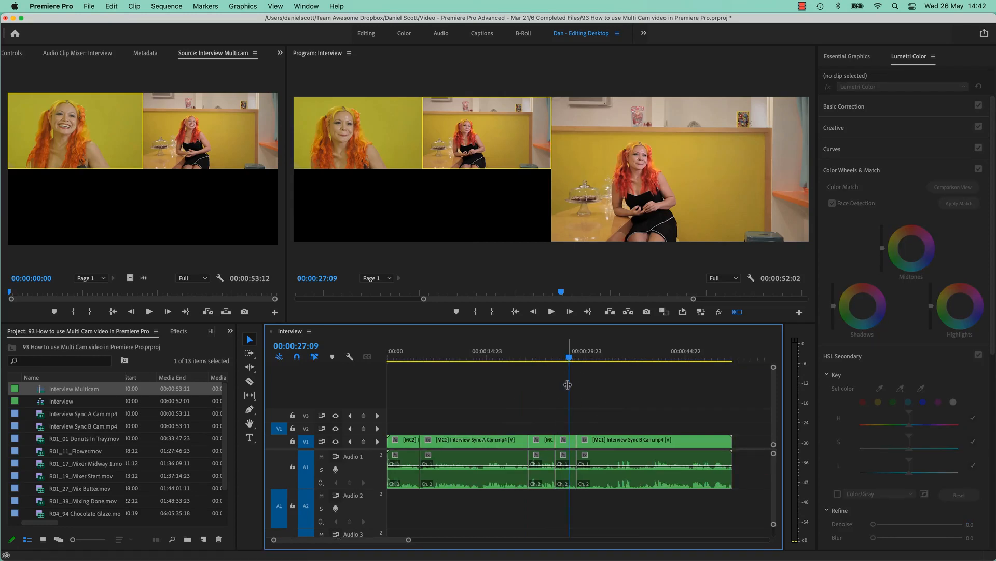
left_click(516, 353)
left_click_drag(517, 353, 502, 352)
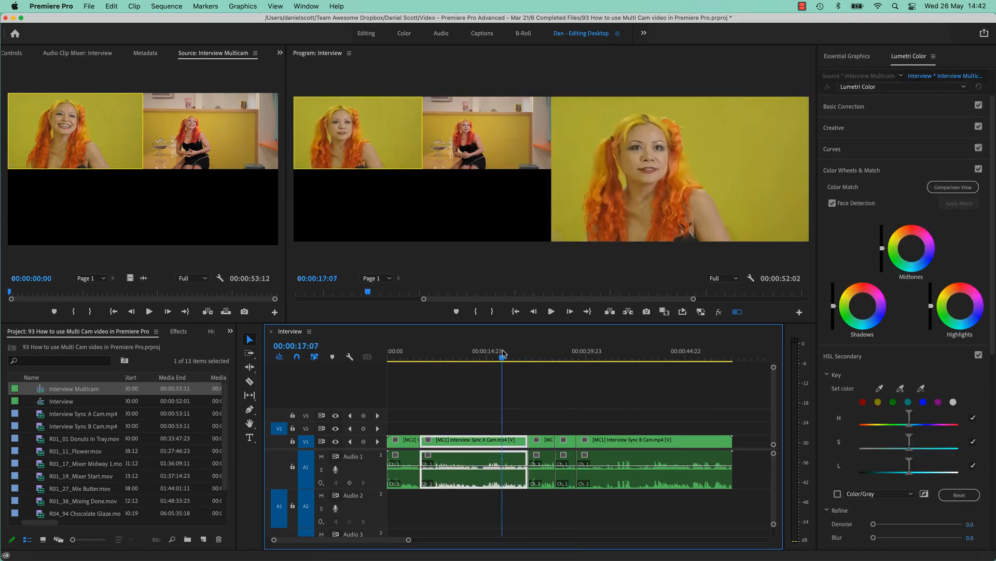
left_click(550, 442)
left_click(575, 445)
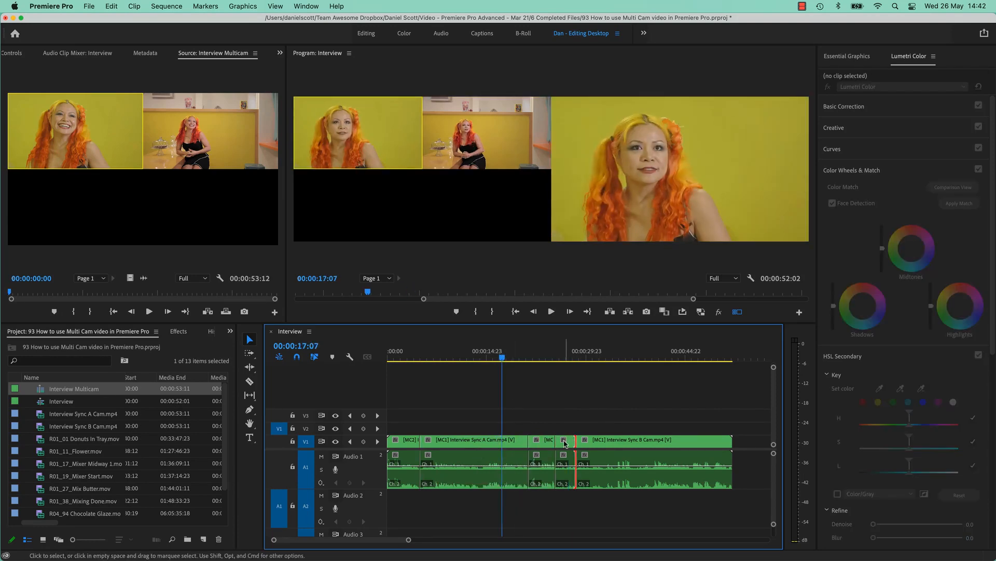
left_click(565, 442)
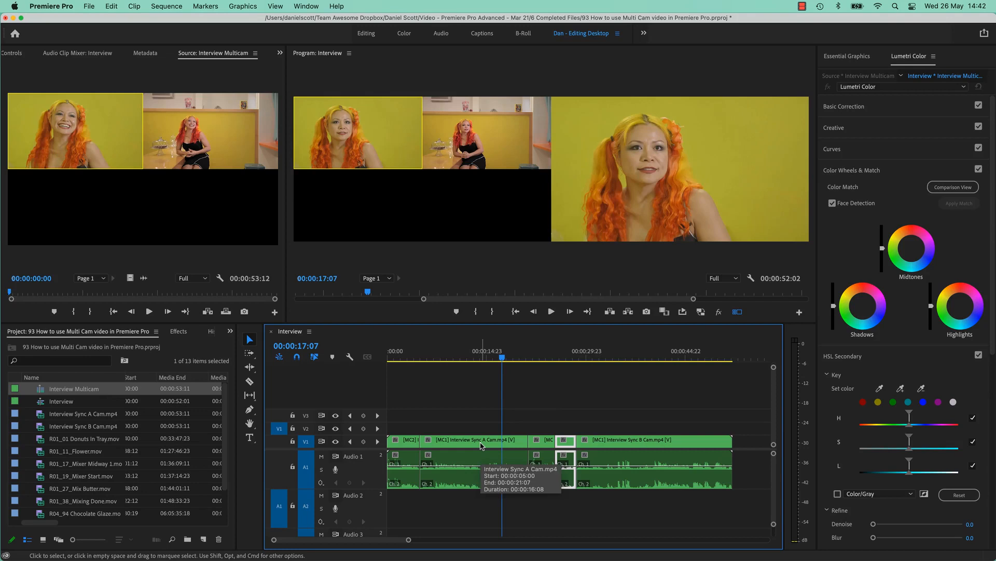
Open the Interview Multicam source sequence in the timeline and deselect its clips.
left_click(57, 403)
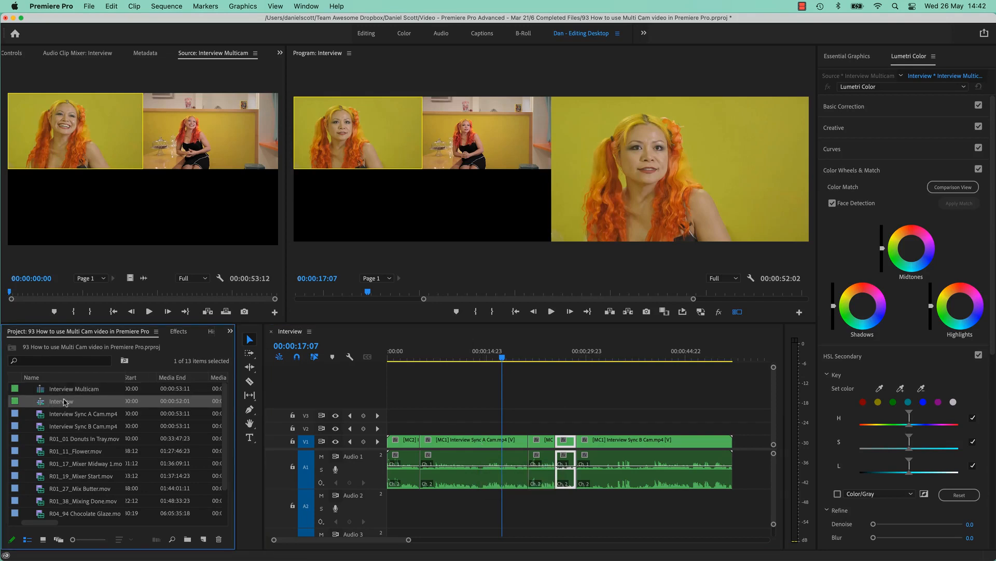
left_click(77, 393)
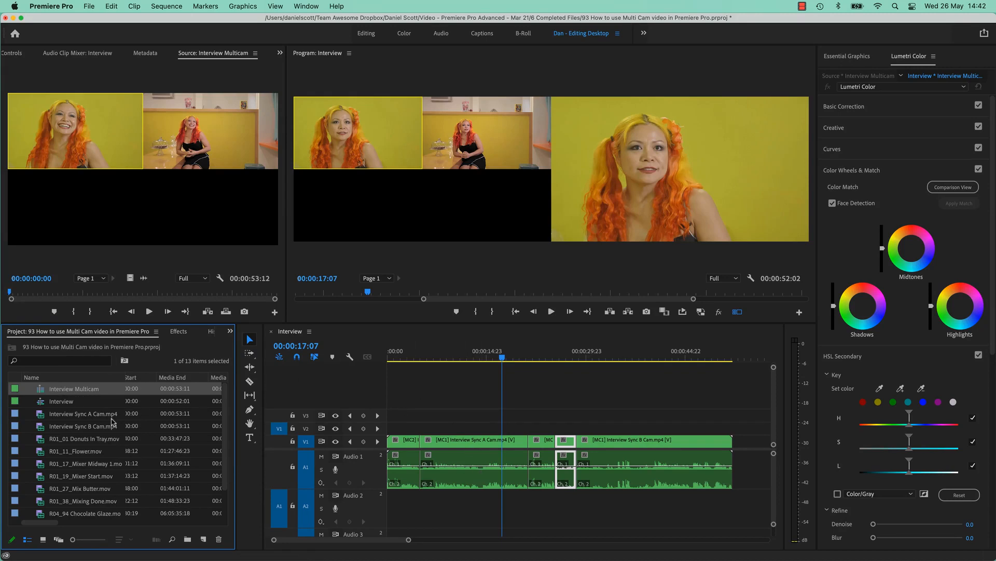
right_click(76, 391)
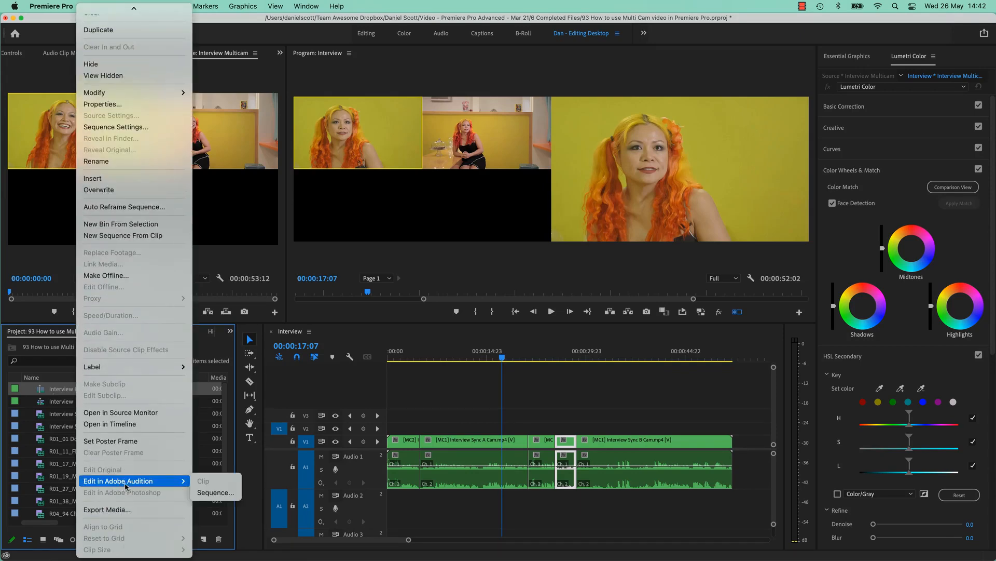
left_click(96, 425)
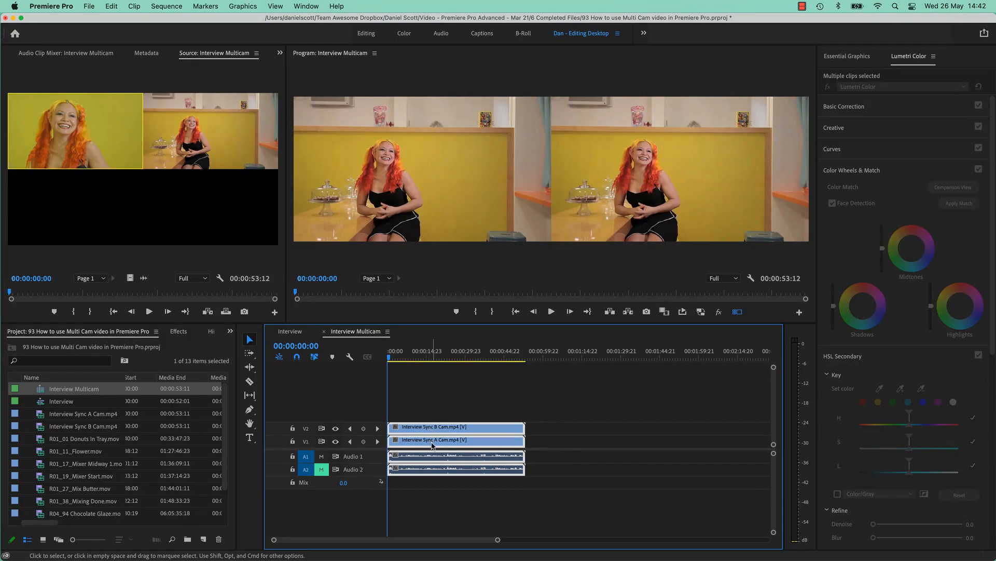
left_click(440, 400)
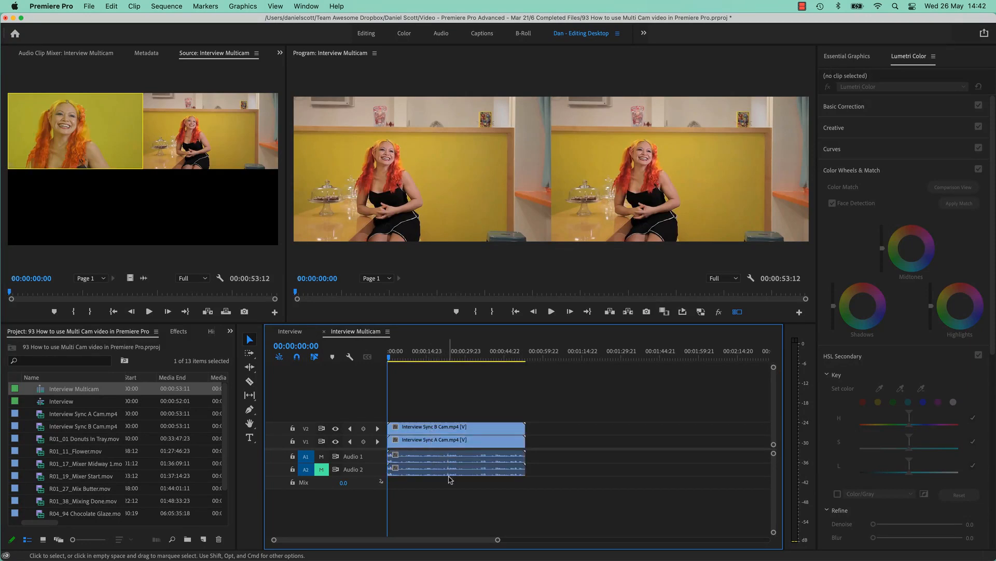
Try muting Audio 1 and unmuting Audio 2, and restore Audio 2 as the only muted track.
left_click(322, 457)
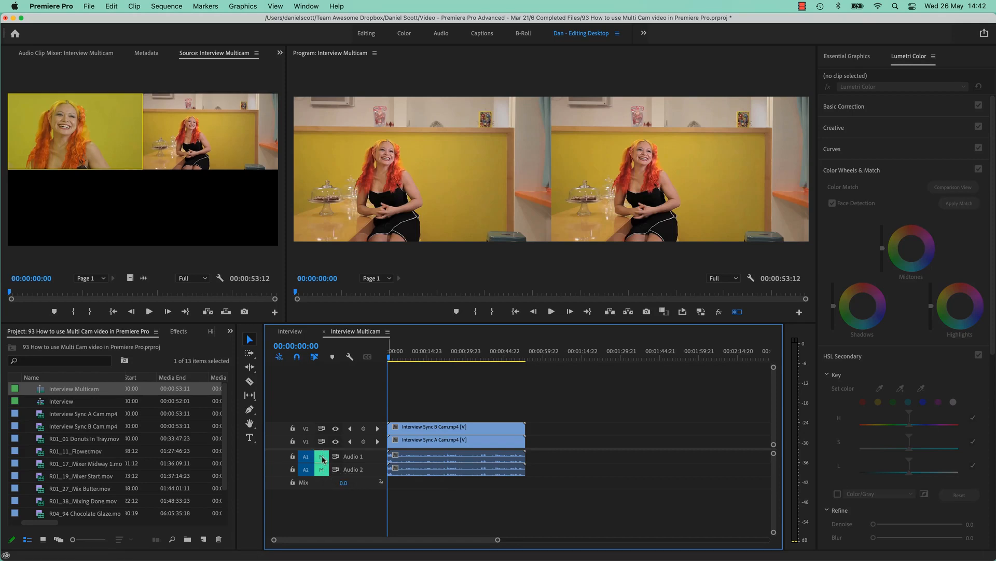
left_click(322, 470)
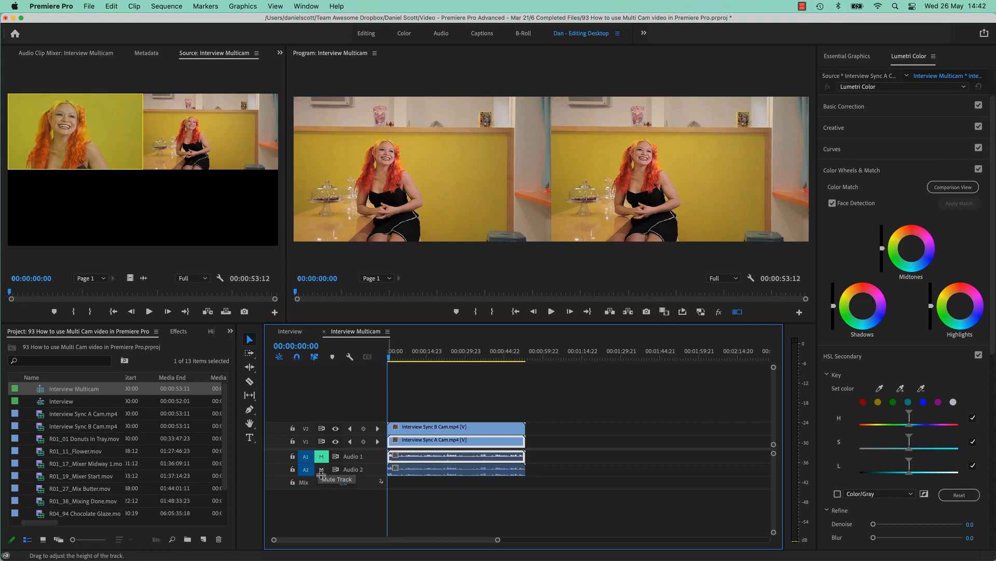
left_click(321, 470)
left_click(321, 456)
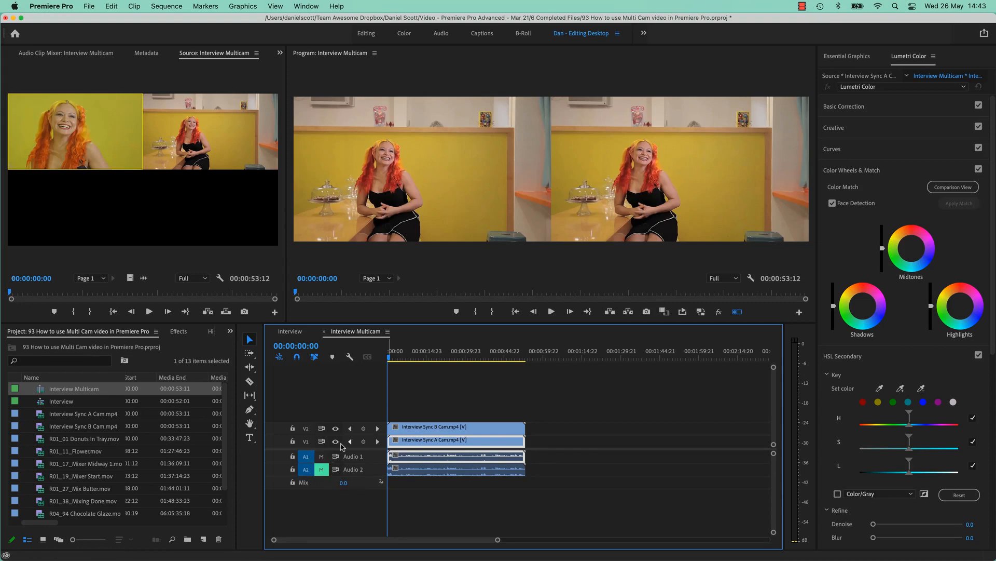
Trim the start of the Interview Sync B Cam clip on V2 to the playhead at 00:00:16:09.
left_click(427, 426)
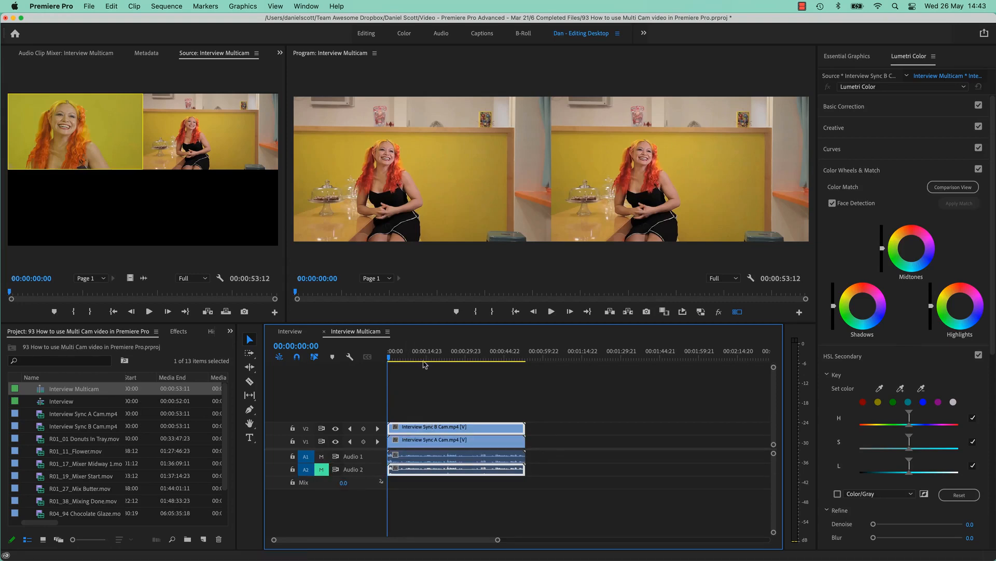
left_click(430, 346)
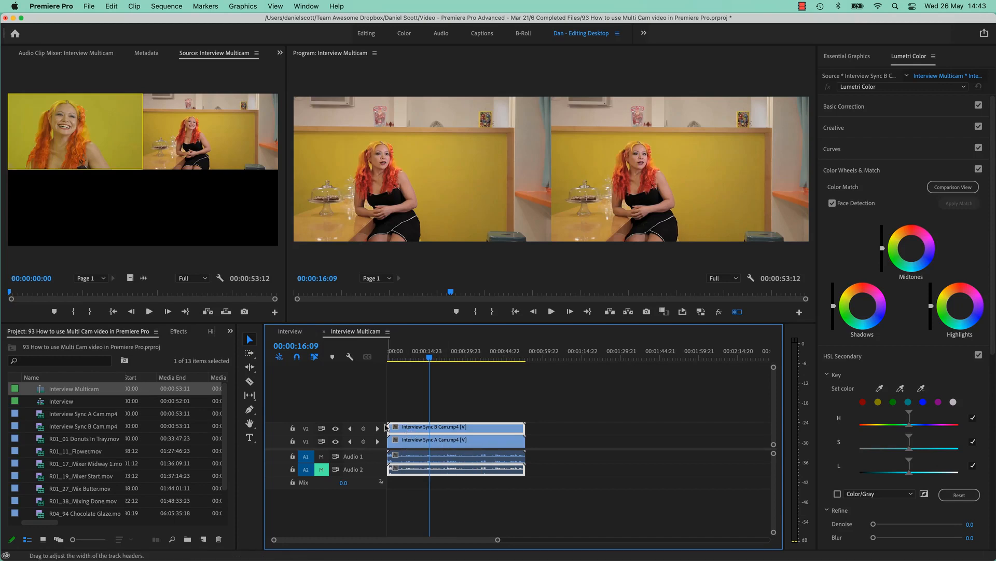
left_click_drag(391, 426, 440, 434)
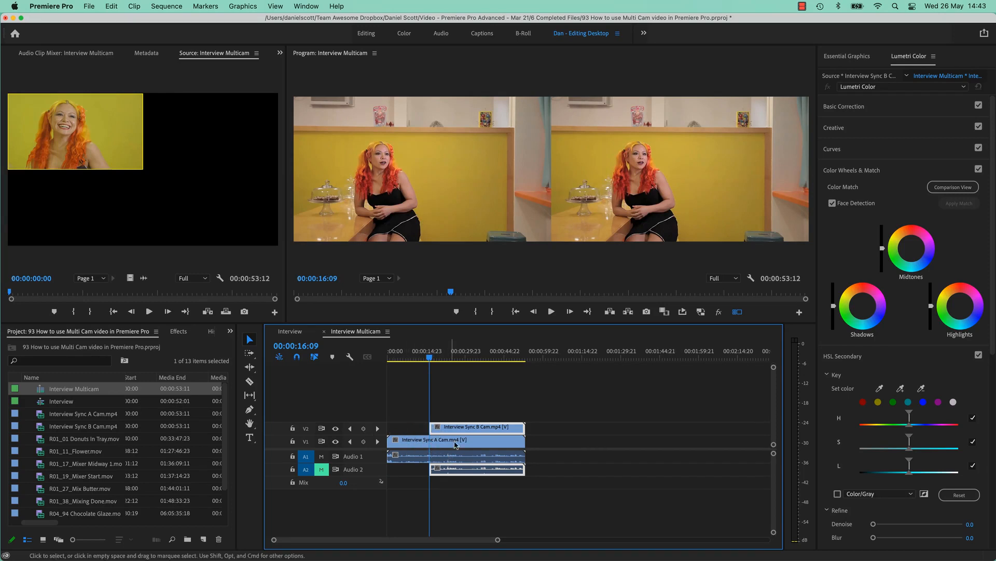
Compare the picture before and after the start of the trimmed B Cam clip, ending with the playhead at 00:00:31:23.
left_click(410, 358)
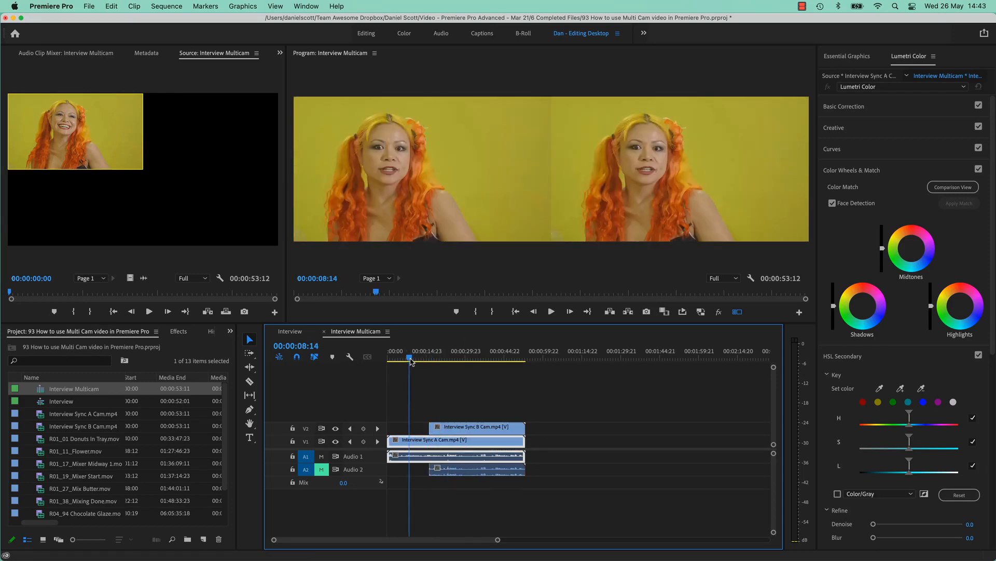
left_click(411, 355)
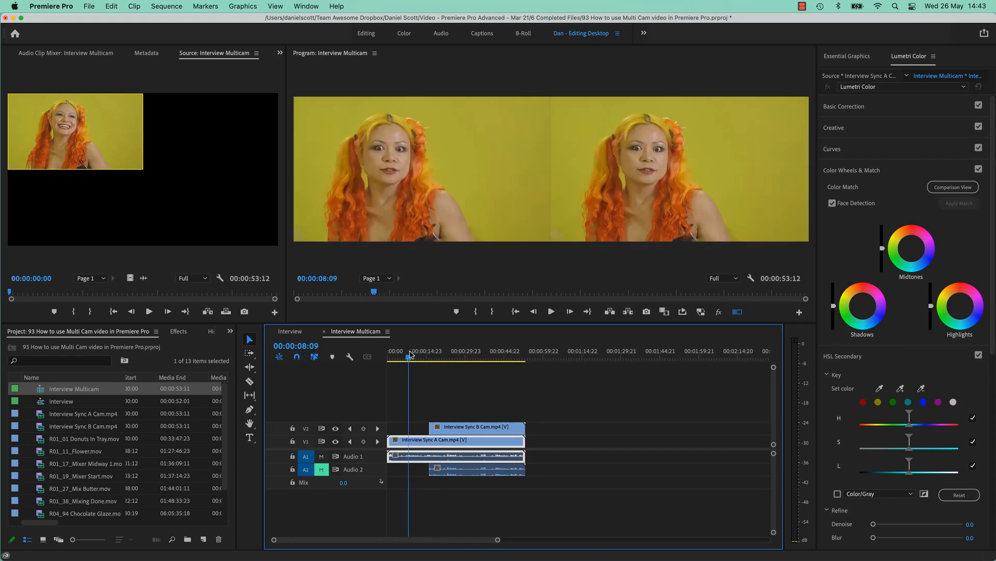
left_click(457, 353)
left_click(412, 352)
left_click(469, 353)
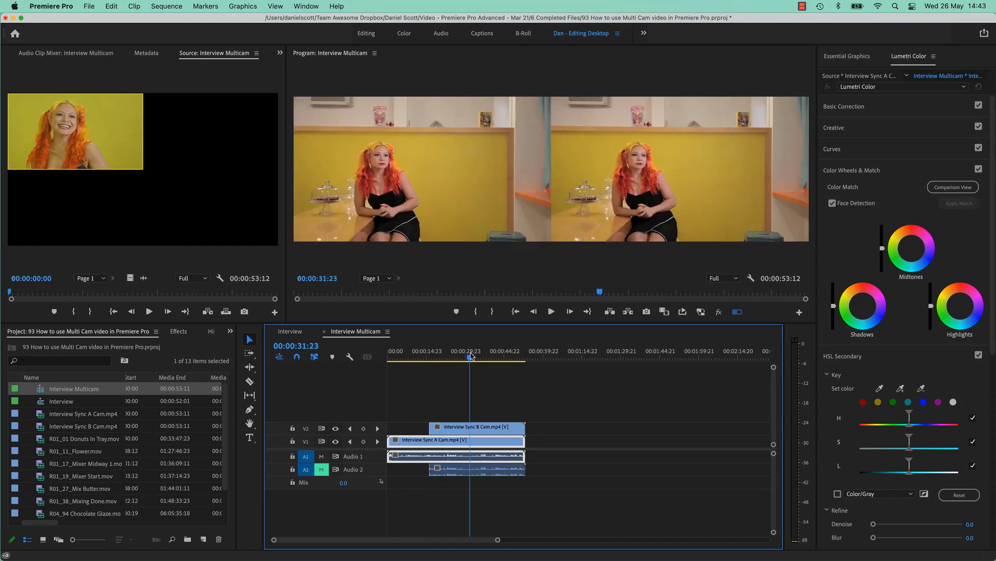
Toggle V2's visibility off and on with the B Cam clip selected, and turn off the Program Monitor's multi-camera view.
left_click(477, 429)
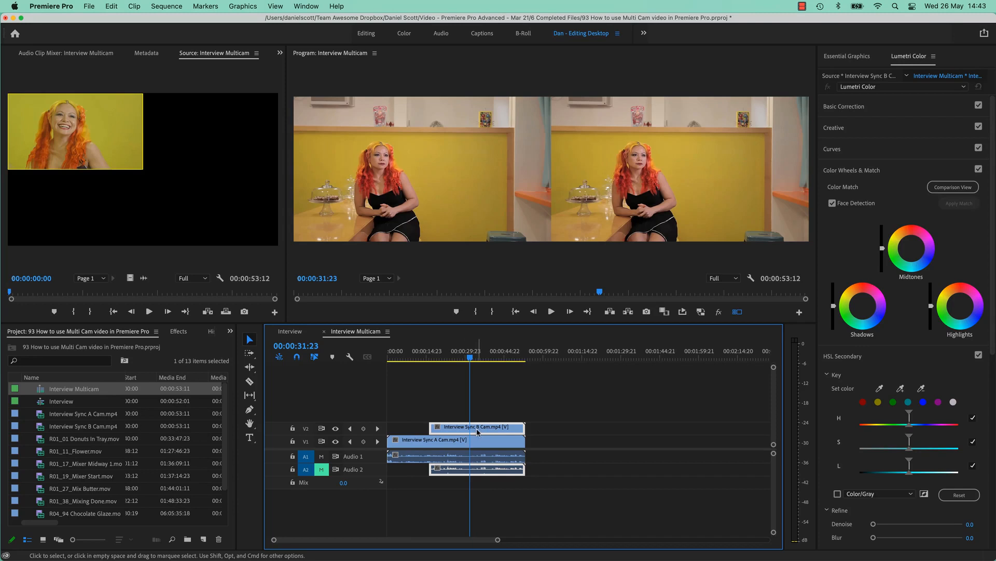
left_click(335, 429)
left_click(335, 429)
left_click(737, 312)
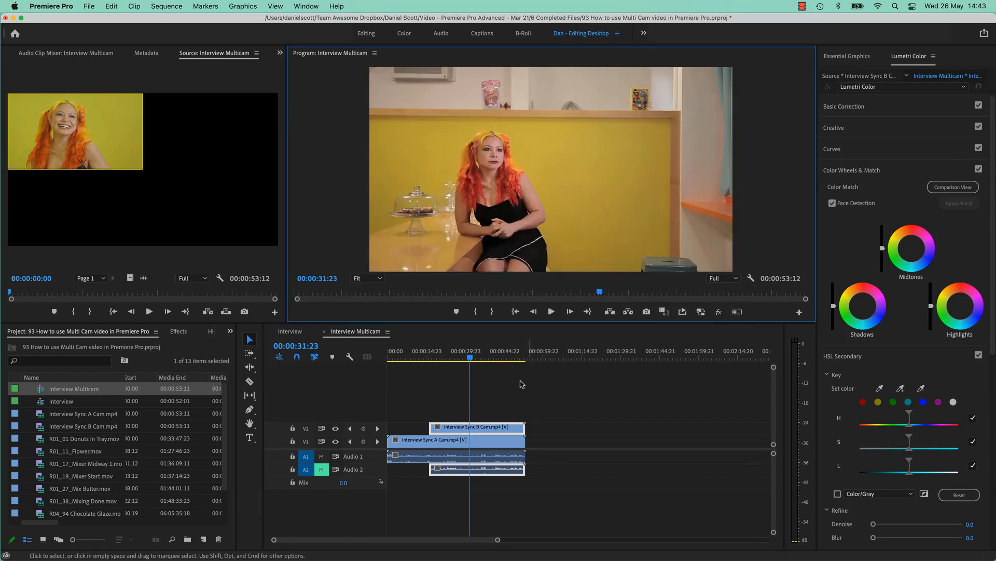
Apply Lumetri's automatic Basic Correction tone adjustment to the Interview Sync B Cam clip on V2.
left_click(484, 427)
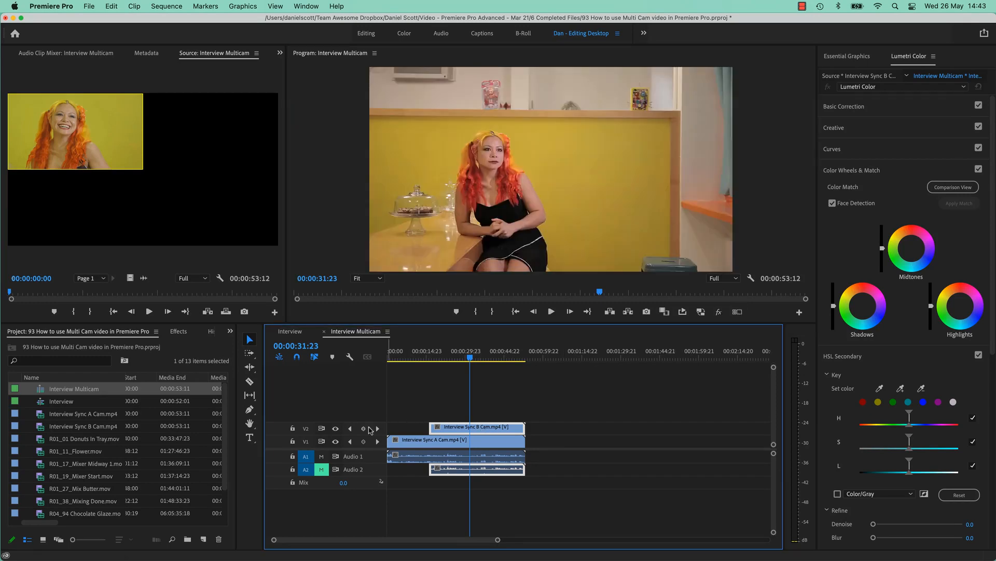
left_click(335, 428)
left_click(336, 429)
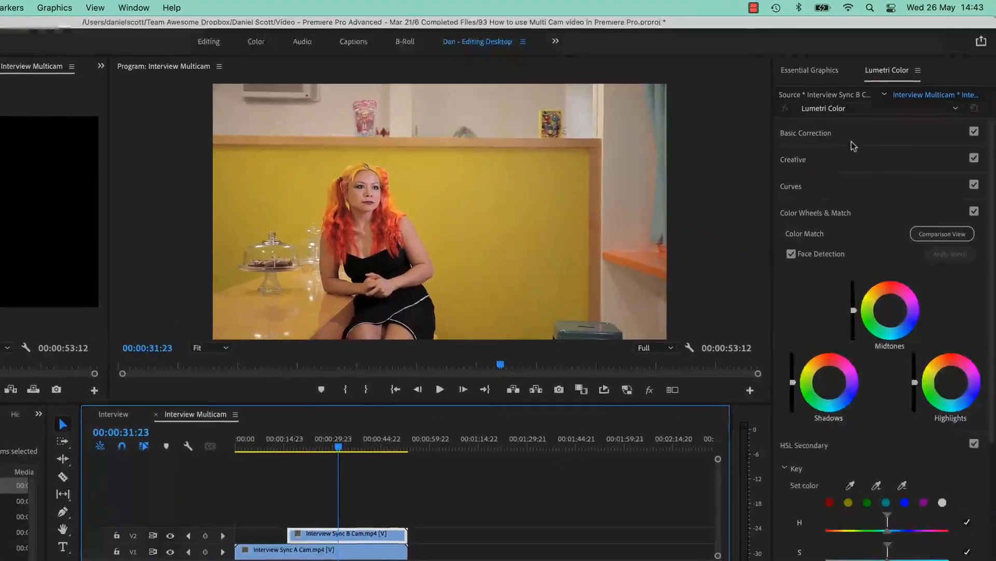
left_click(844, 107)
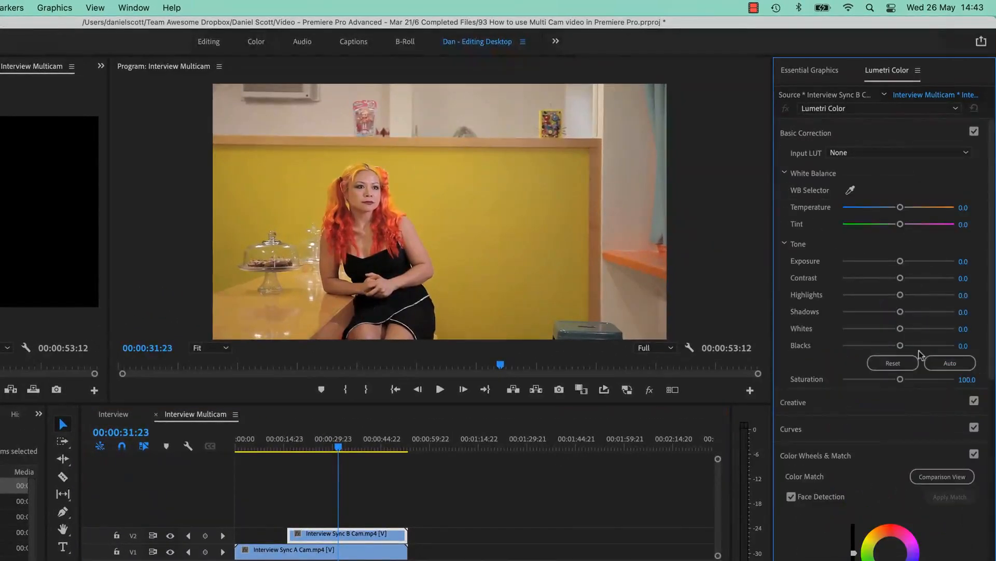
left_click(950, 363)
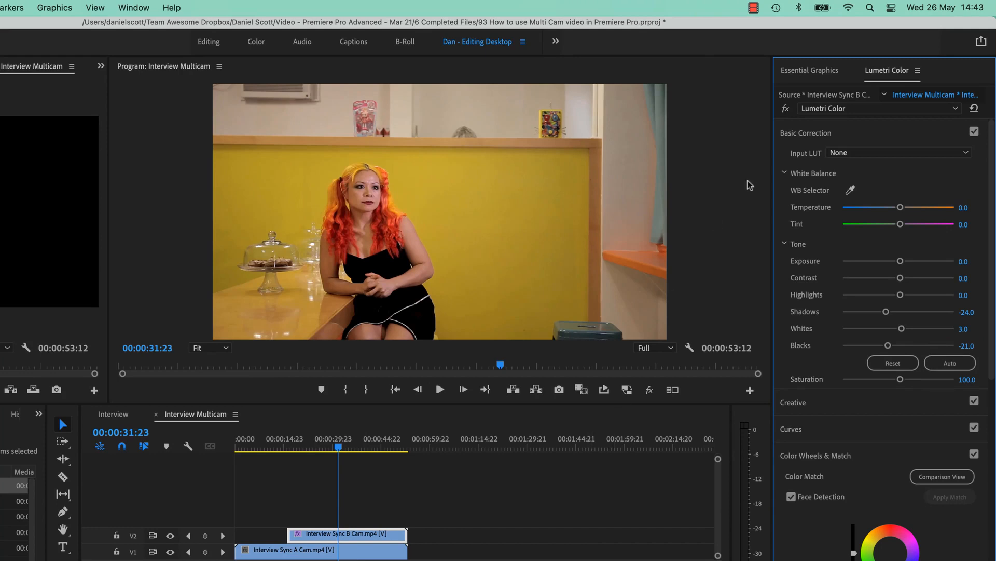
left_click(883, 133)
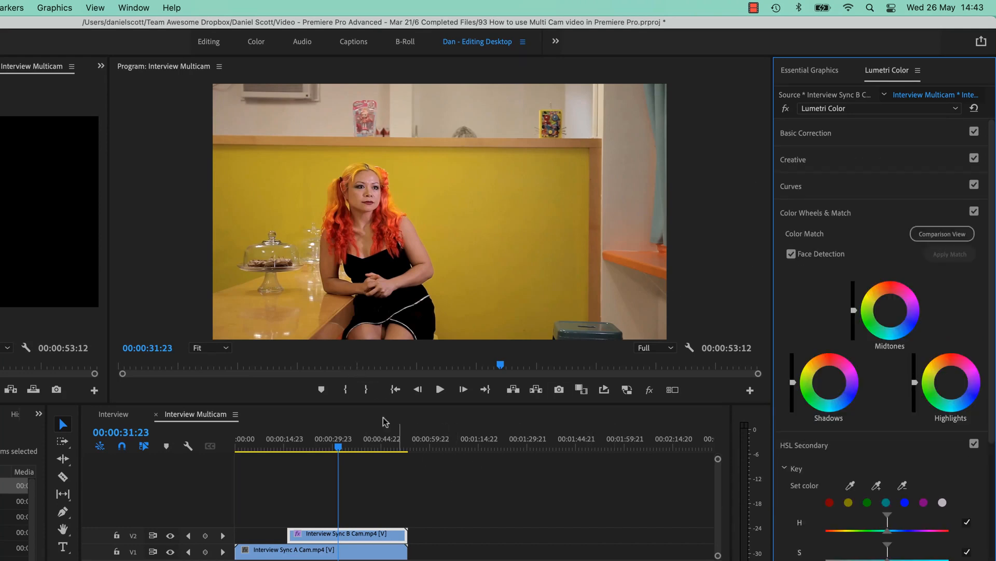
Compare the A Cam and B Cam shots, park the playhead at 00:00:09:00, and open the Comparison View for color matching.
left_click(268, 442)
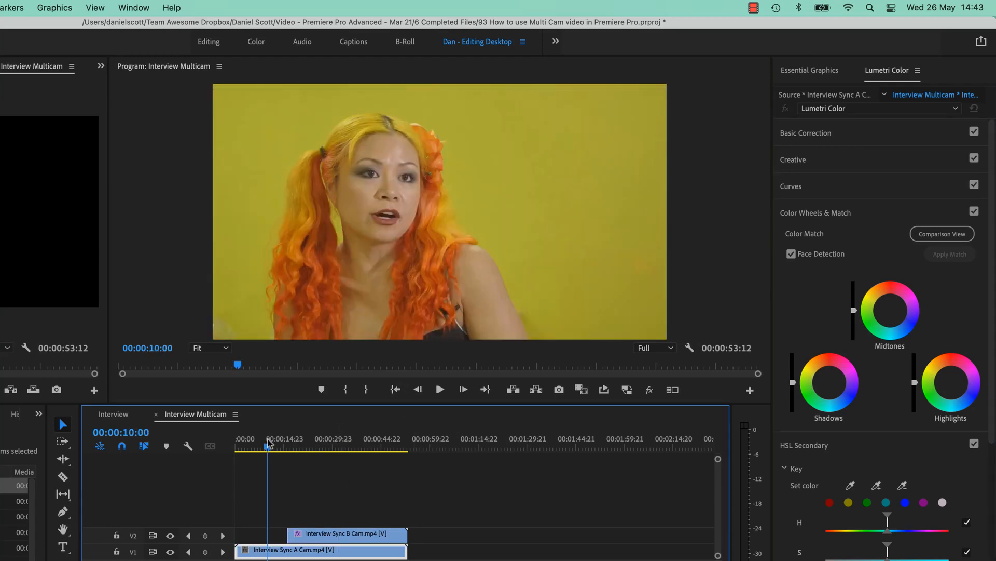
left_click_drag(268, 442, 315, 448)
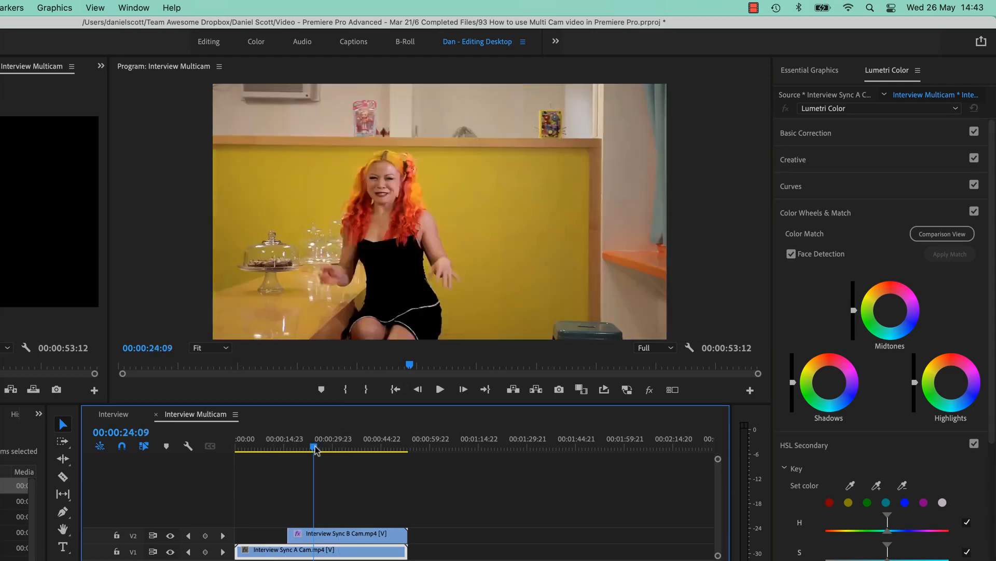
left_click(265, 445)
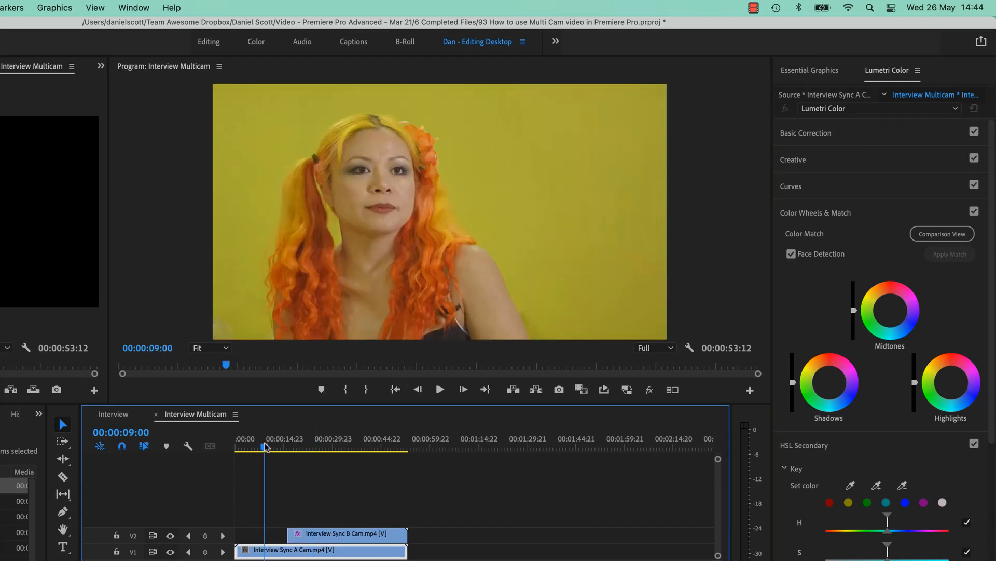
left_click(873, 213)
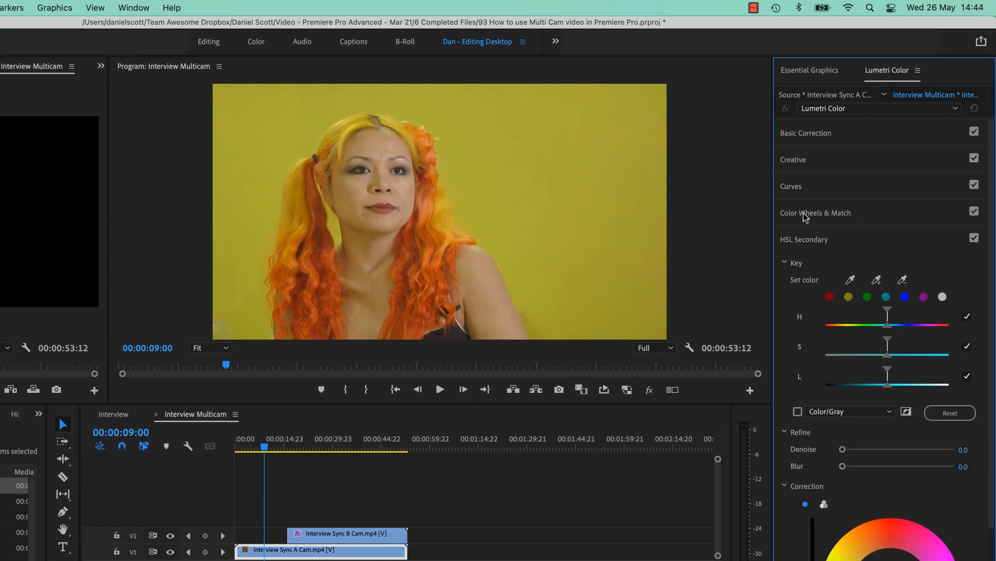
left_click(878, 222)
left_click(943, 235)
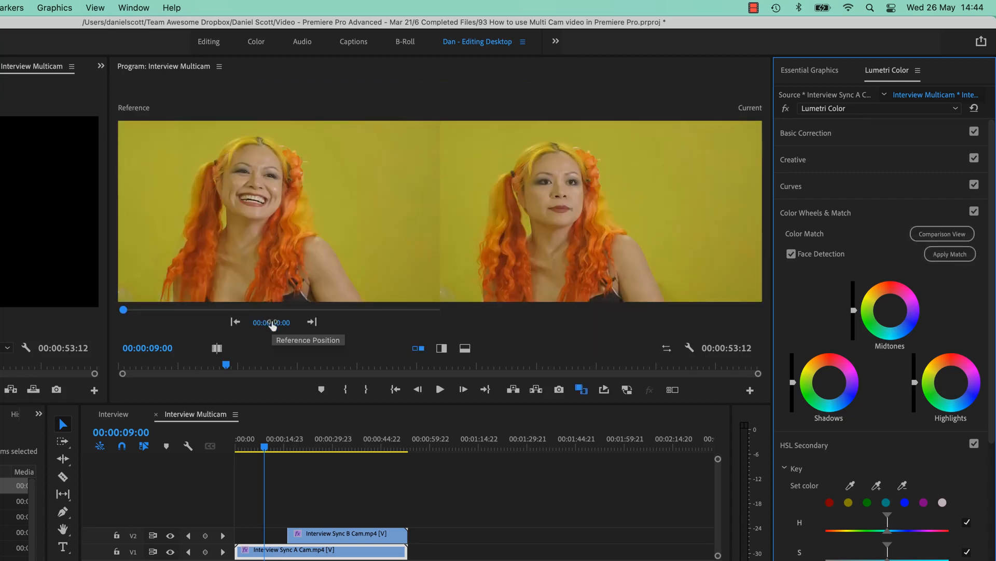
Try matching the B Cam clip at 00:00:33:09 to the A Cam reference frame at 00:00:06:21, and undo the match.
left_click_drag(267, 328, 441, 328)
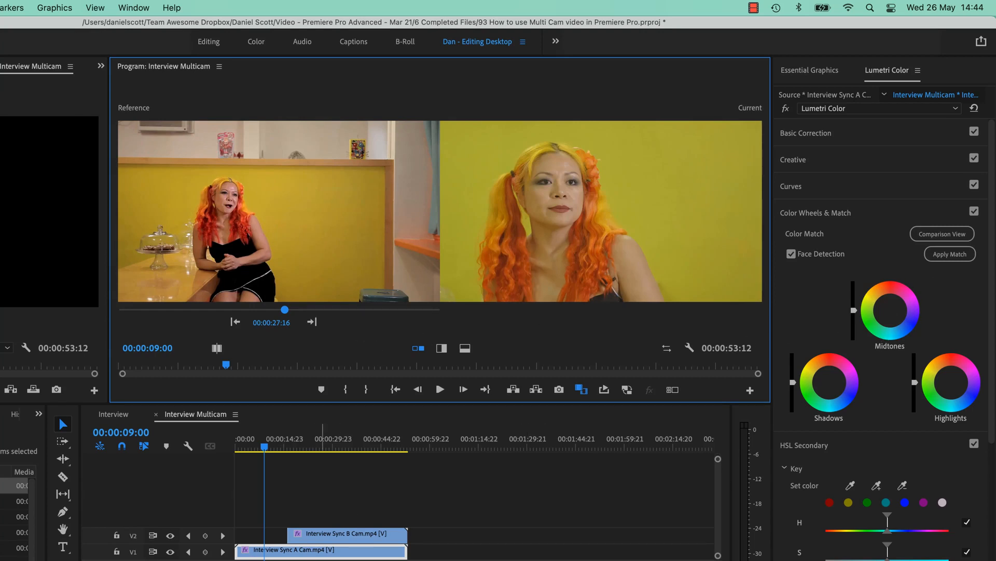
left_click(344, 442)
left_click(357, 534)
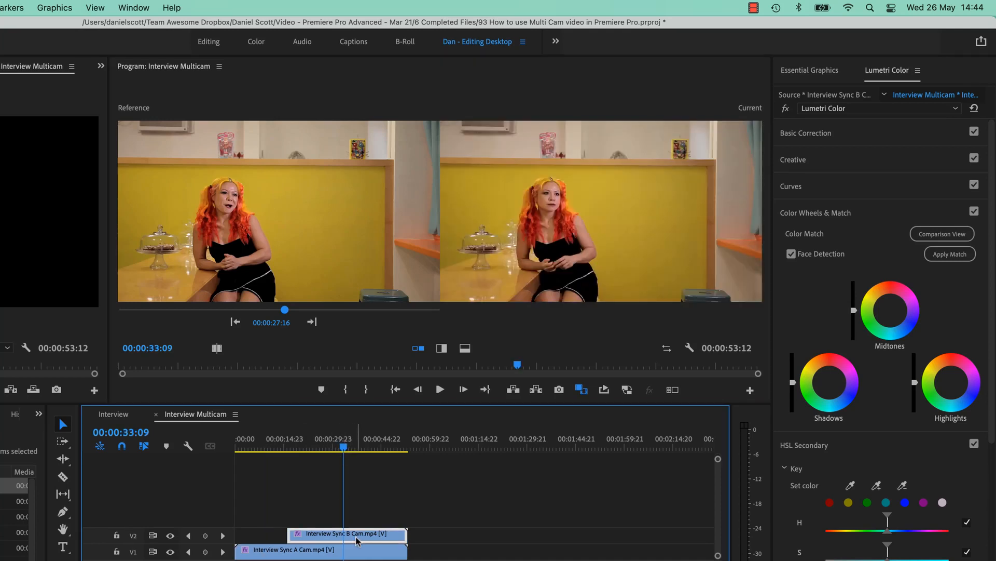
left_click_drag(276, 322, 153, 323)
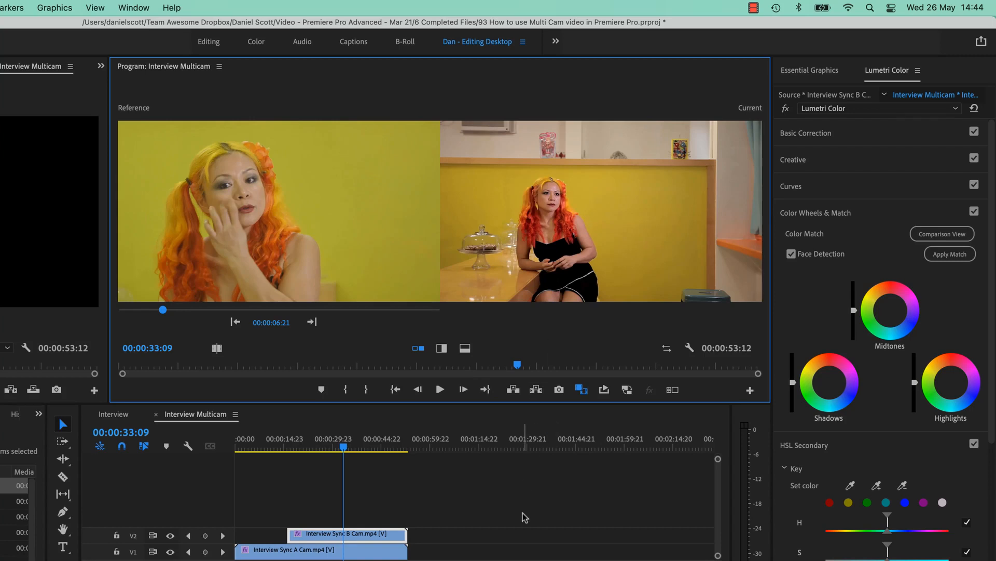
left_click(948, 255)
key("super+z")
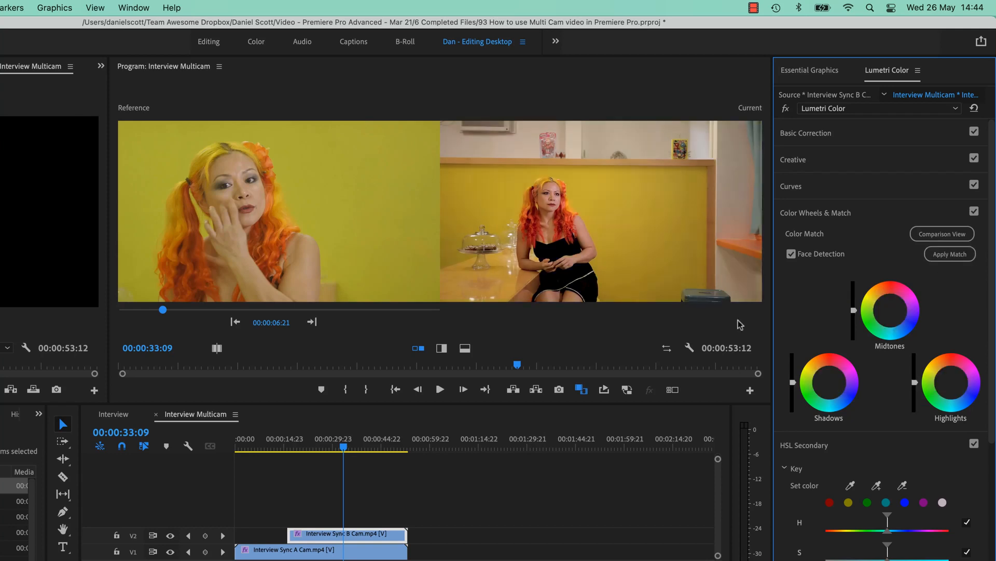
Match the A Cam clip's color at 00:00:06:09 to the B Cam reference frame at 00:00:25:16, with Face Detection on.
left_click_drag(319, 447, 255, 448)
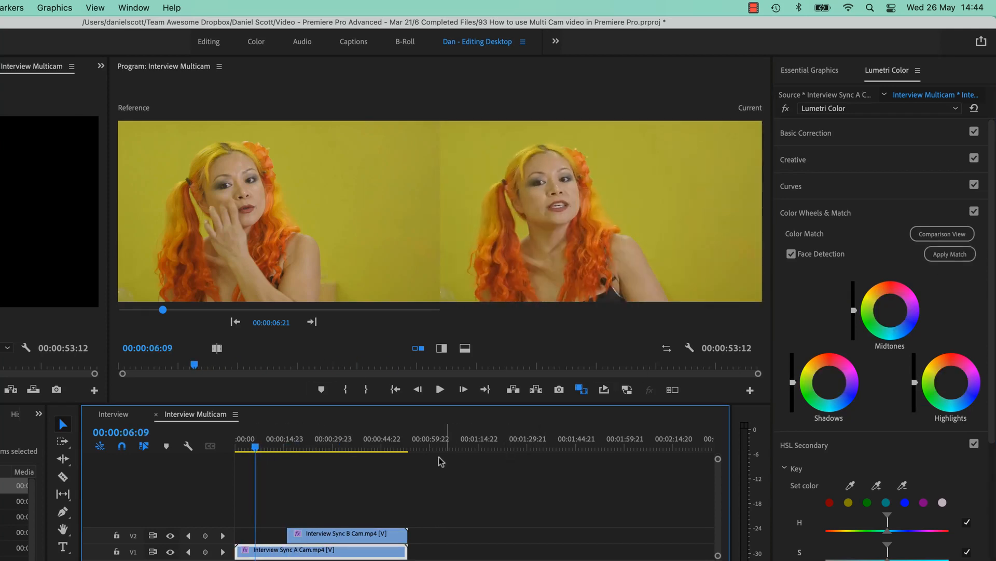
left_click_drag(273, 323, 294, 323)
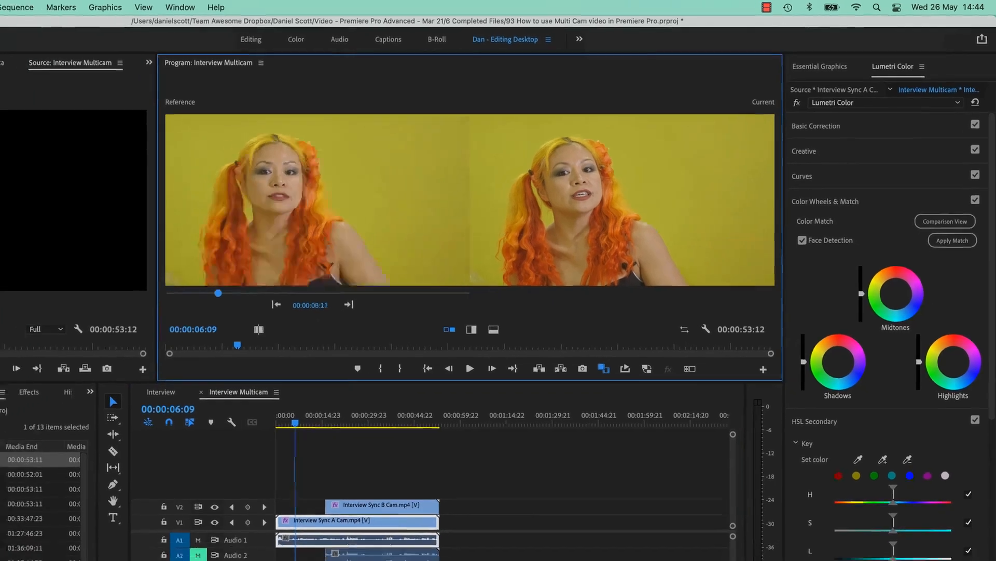
left_click_drag(218, 293, 307, 293)
left_click_drag(414, 248, 418, 248)
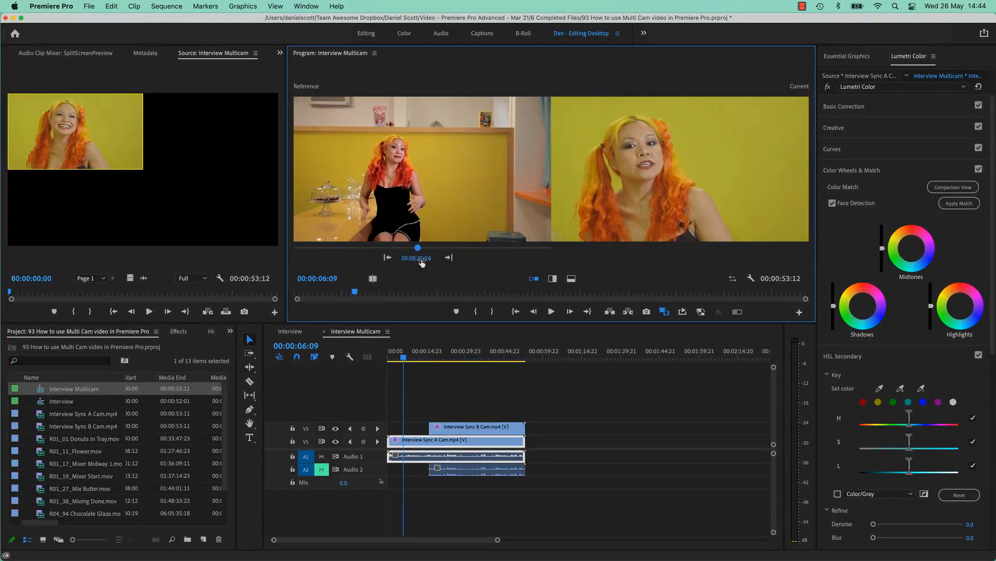
left_click(419, 443)
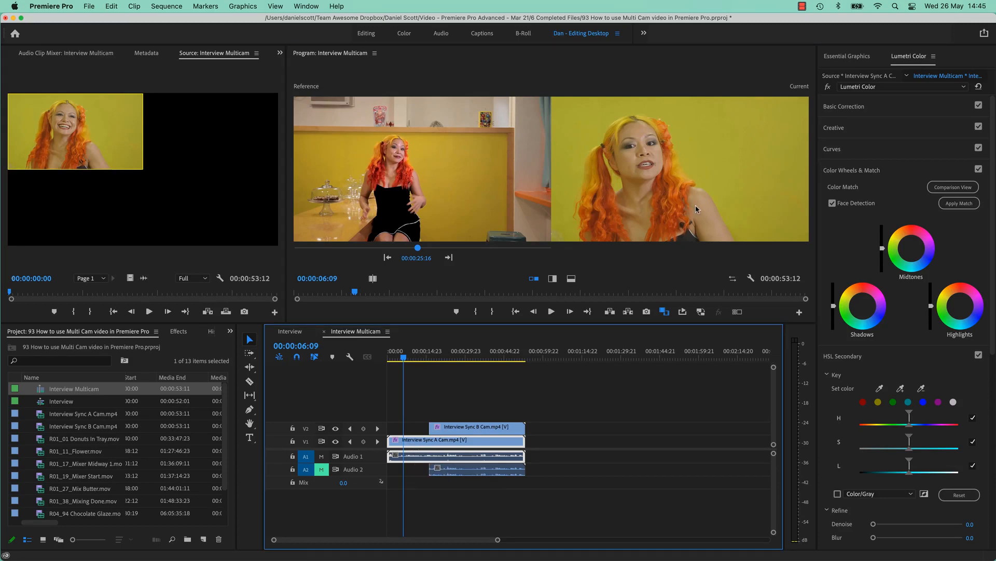
left_click(959, 203)
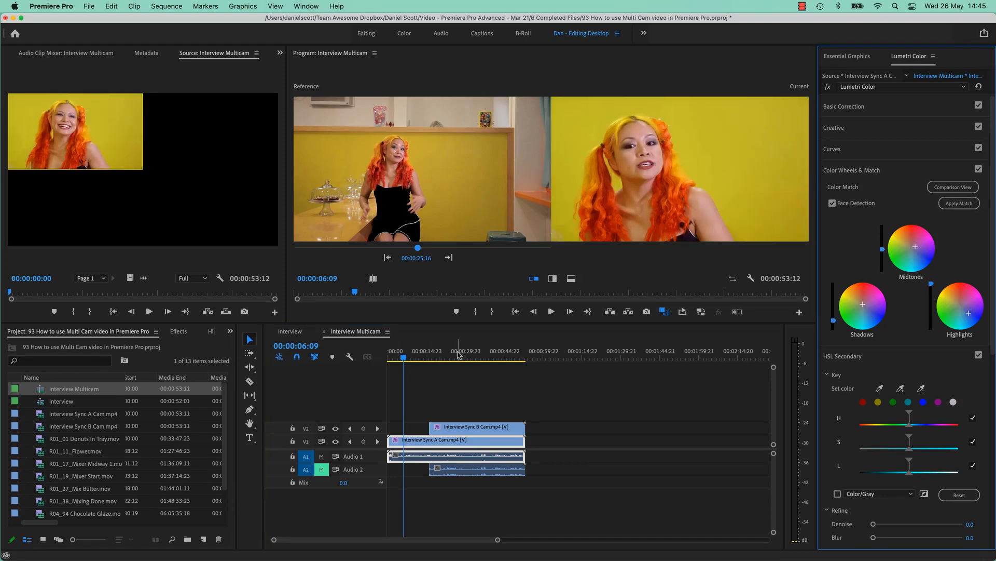
Compare the A Cam clip with and without its color match, and preview the vertical split before restoring the side-by-side view.
left_click(979, 169)
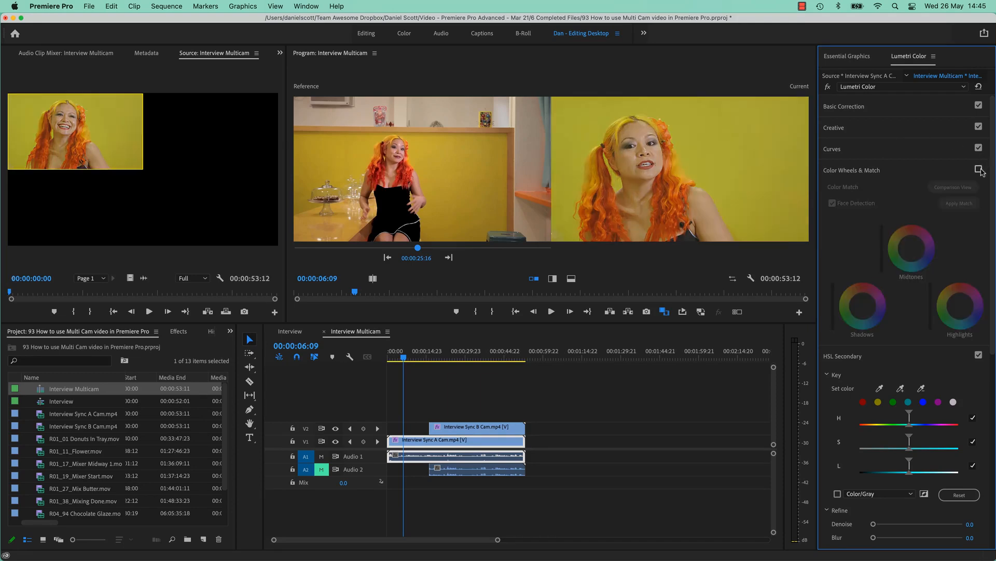
left_click(980, 170)
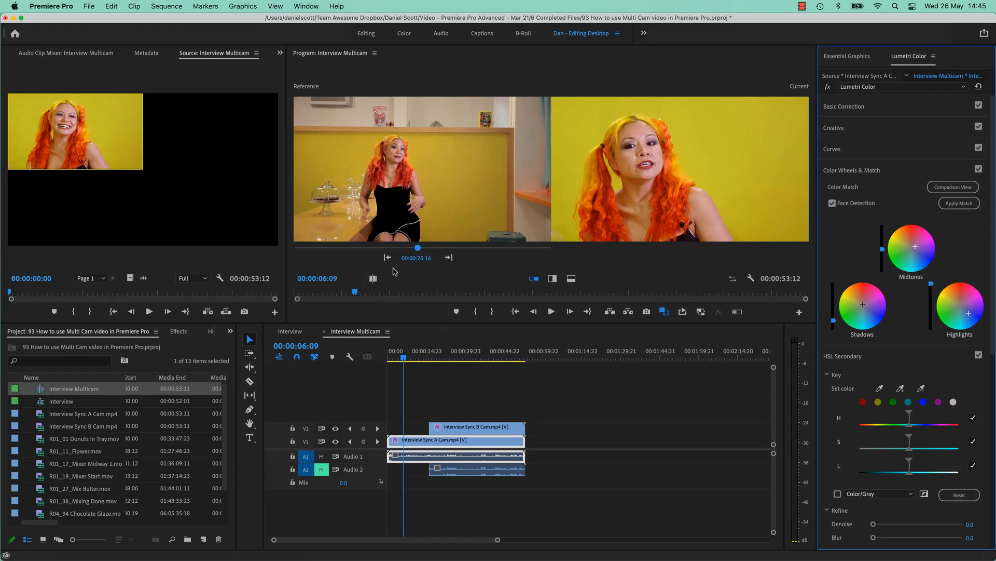
left_click(552, 278)
left_click(533, 279)
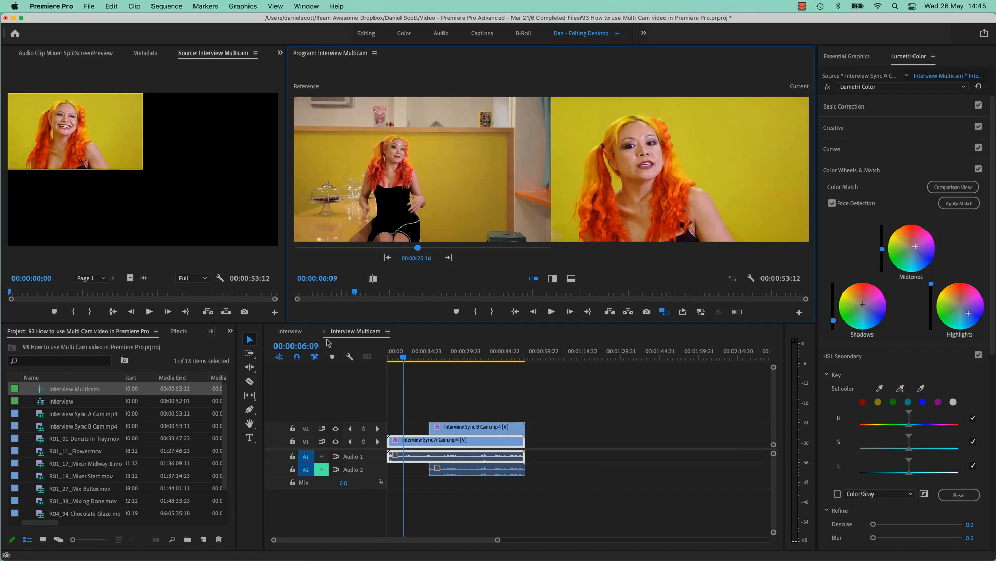
Extend the start of the B Cam clip on V2 back to the sequence start, and close the Interview Multicam timeline.
left_click_drag(431, 427, 389, 427)
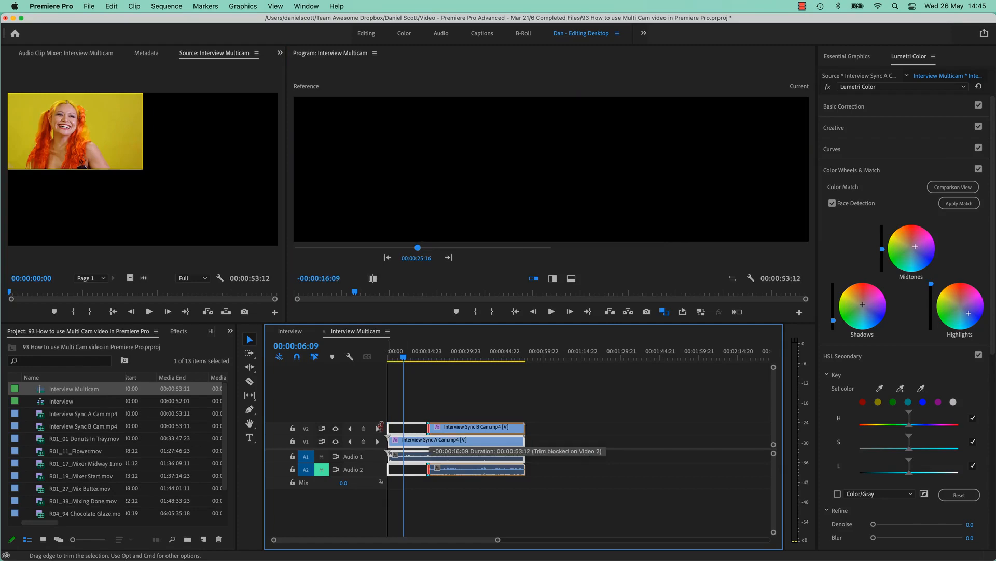
left_click(441, 429)
left_click(443, 443)
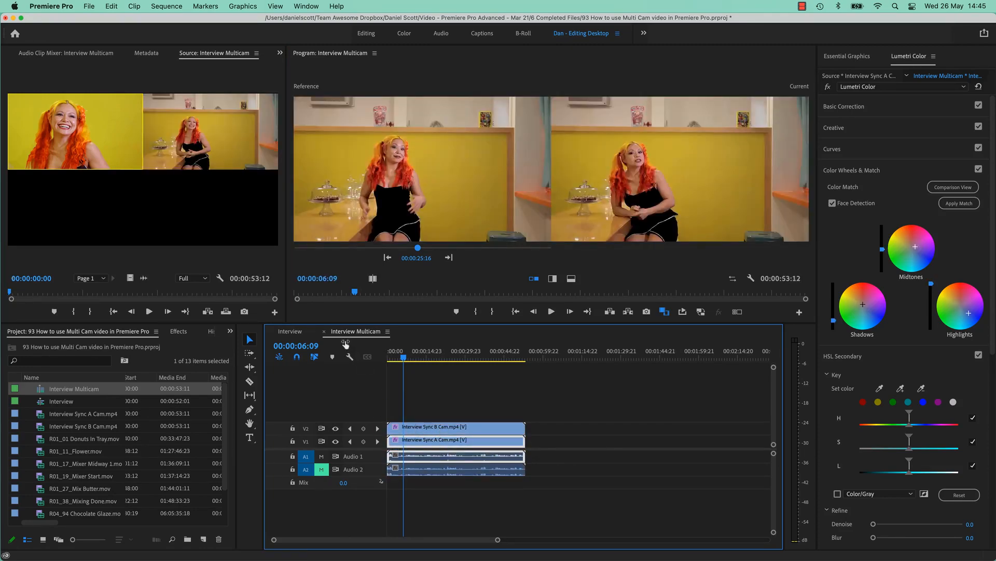
left_click(325, 333)
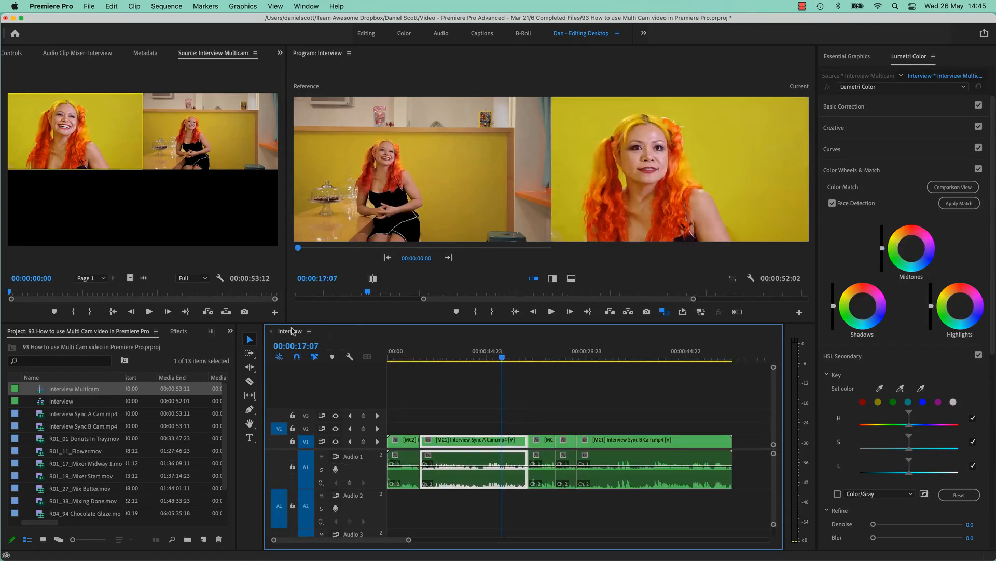
Try flattening only the last multi-camera B Cam clip in the Interview sequence, and undo the flattening.
left_click_drag(543, 356, 597, 356)
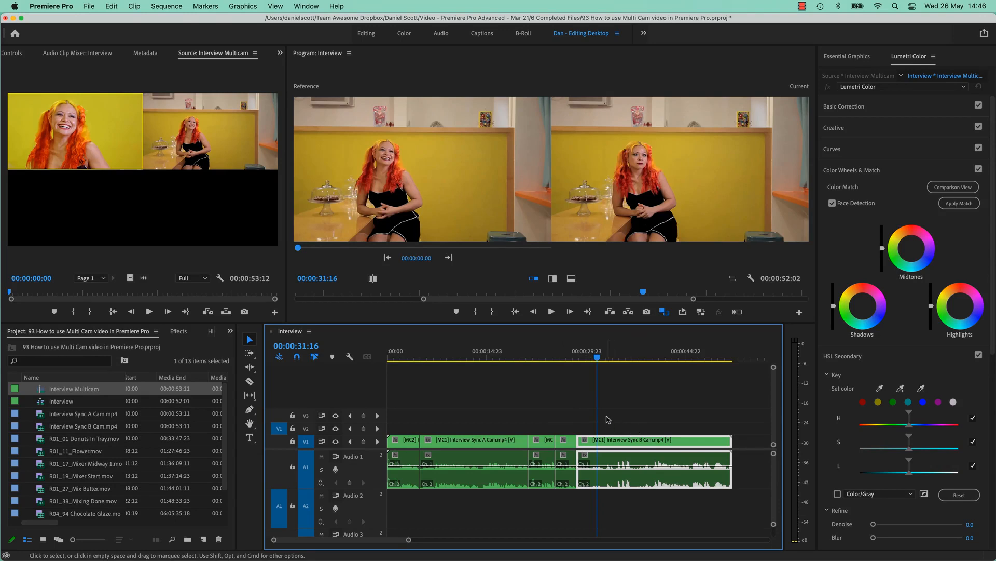
right_click(617, 443)
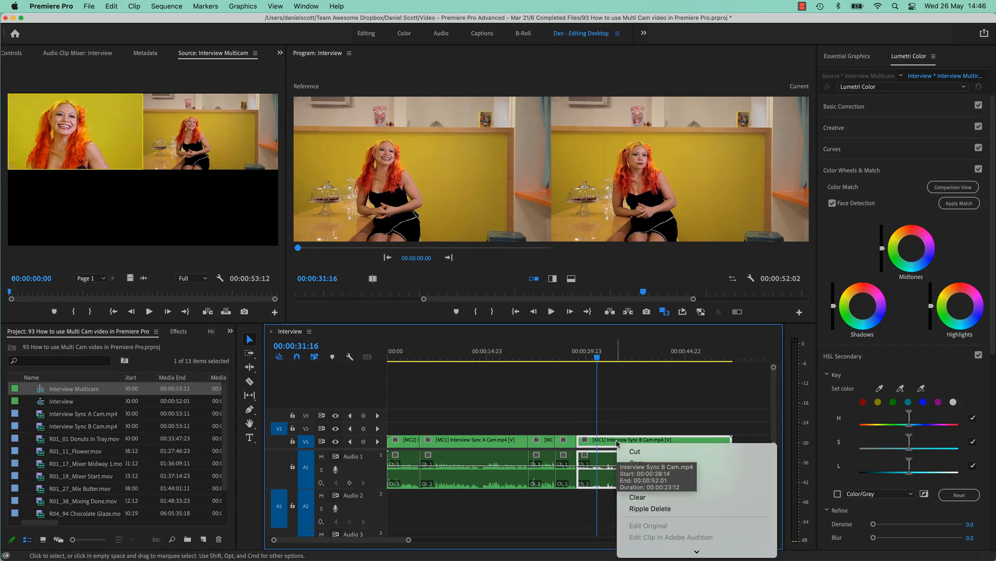
scroll(675, 506, "down", 3)
mouse_move(689, 403)
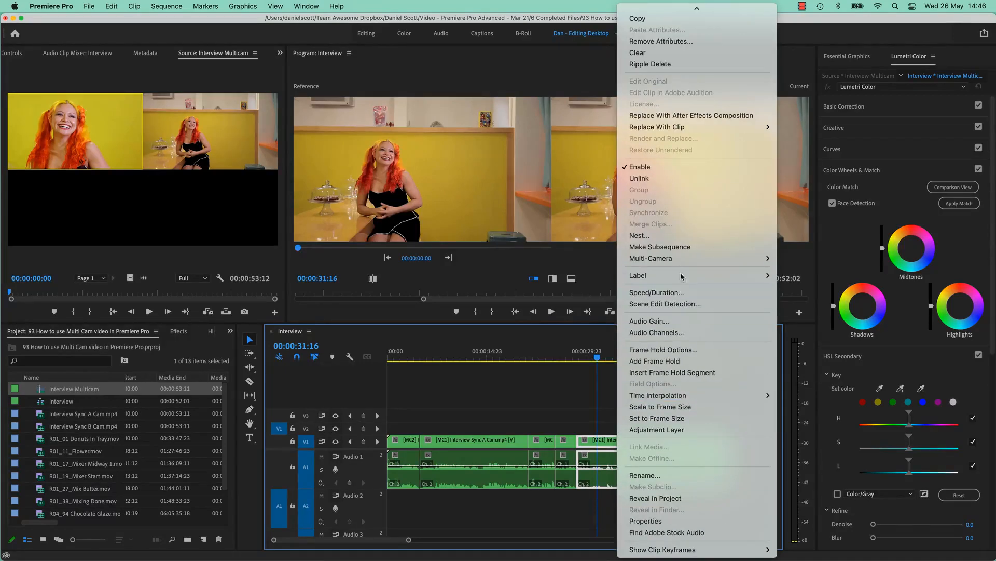
mouse_move(683, 259)
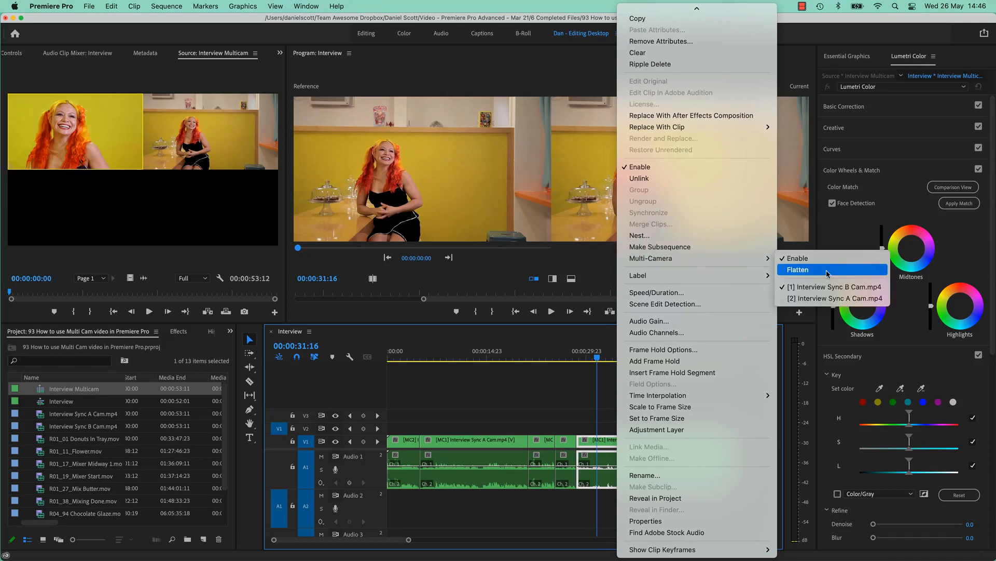
left_click(827, 269)
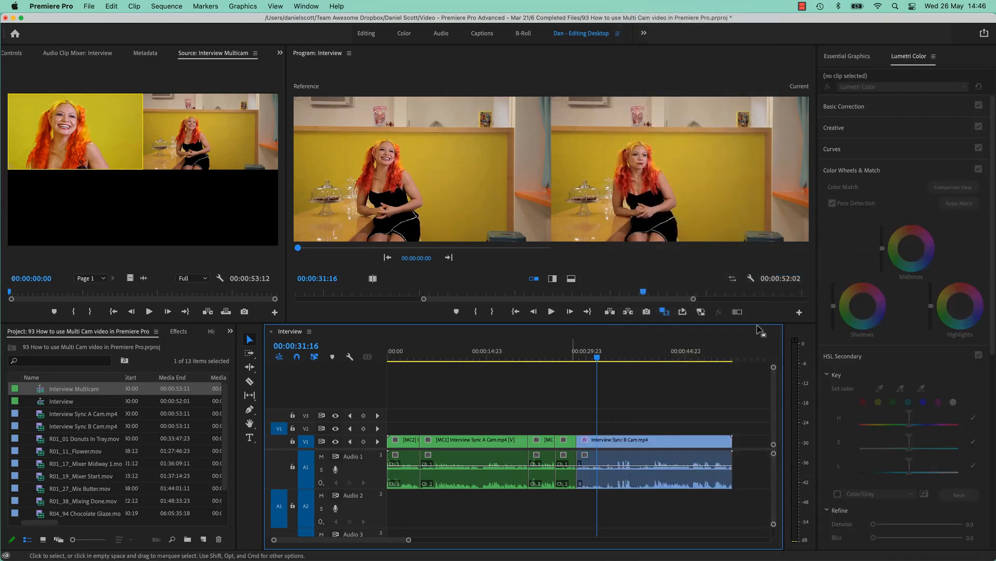
left_click_drag(636, 425, 380, 478)
key("super+z")
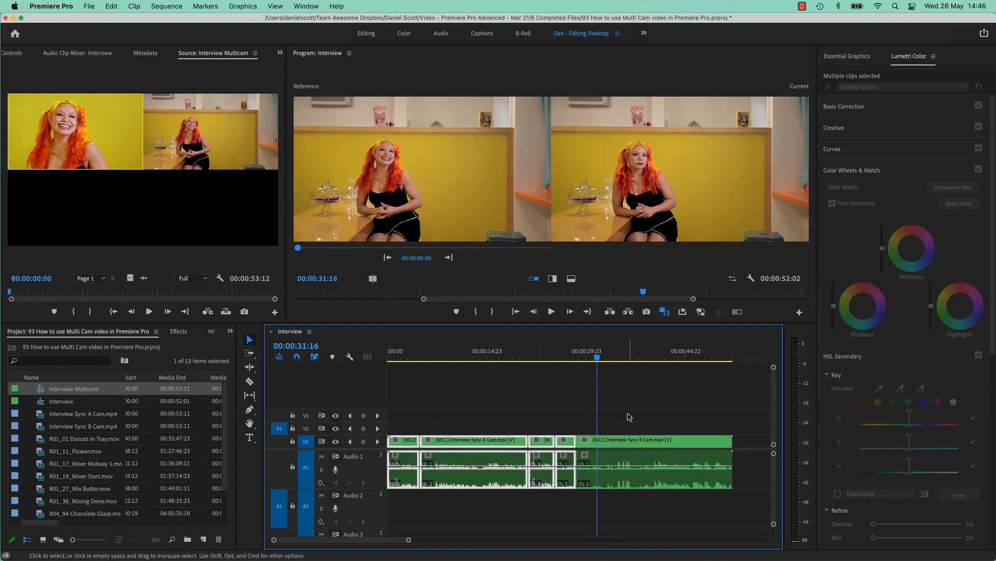
Flatten all the multi-camera clips in the Interview sequence.
left_click_drag(628, 414, 384, 462)
right_click(634, 446)
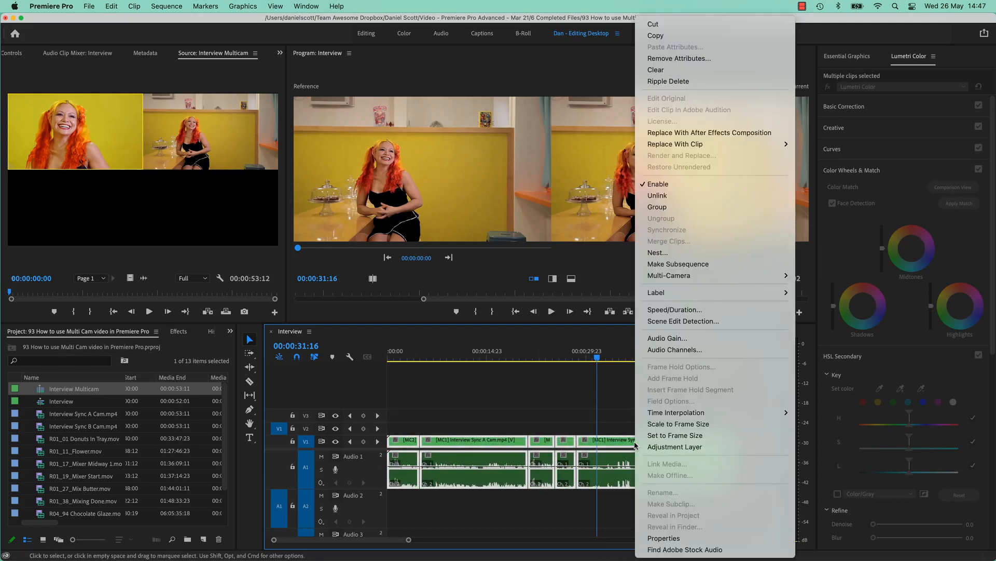
mouse_move(692, 280)
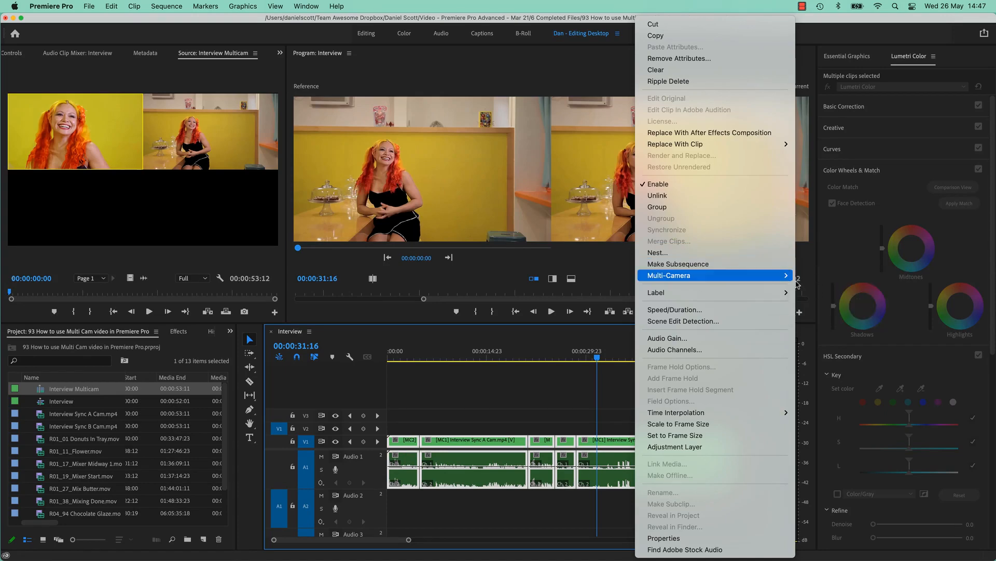
left_click(816, 287)
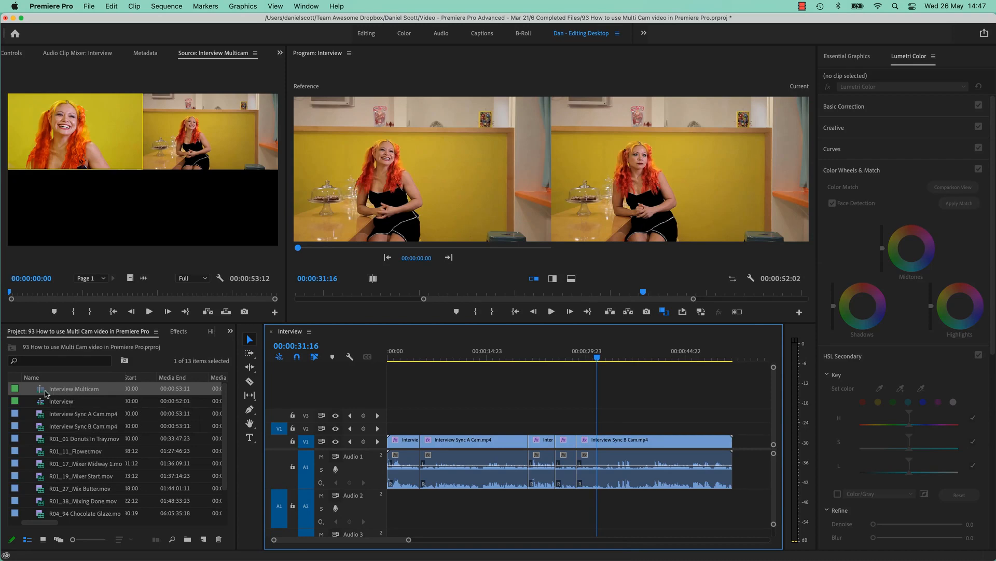
Compare the project's Interview and A Cam items with the flattened timeline clips, ending with the playhead at 00:00:26:18.
left_click(65, 404)
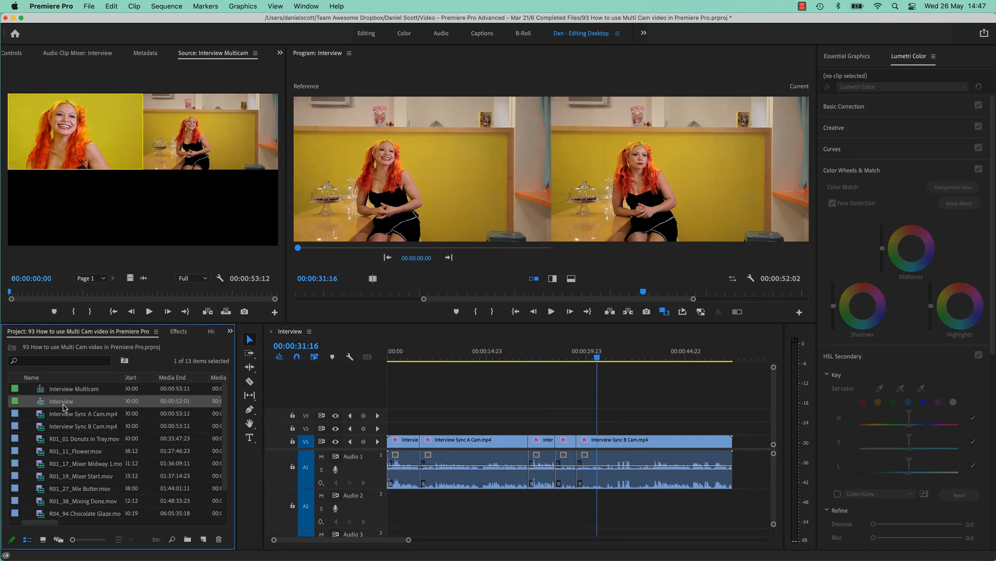
left_click(66, 416)
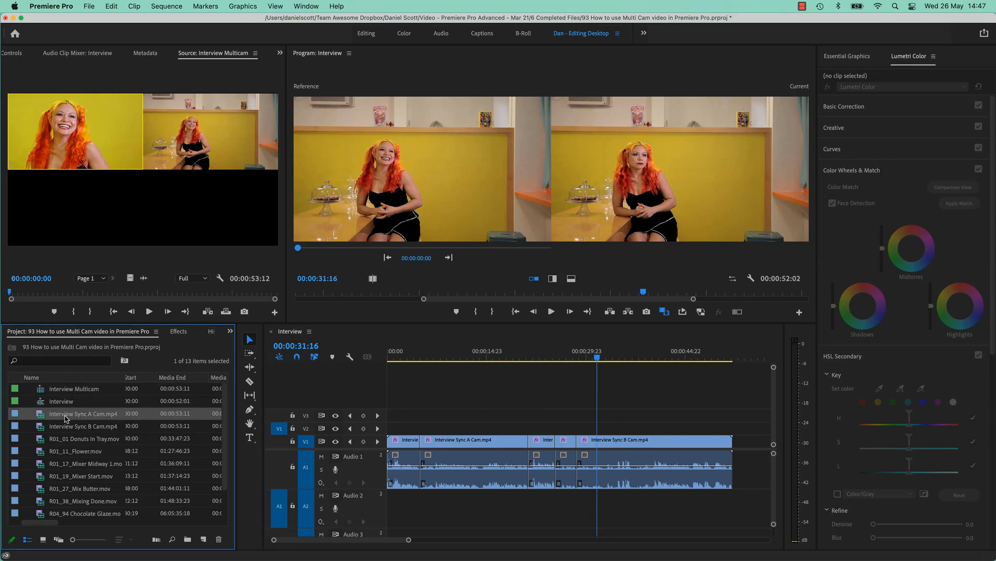
left_click(611, 441)
left_click(570, 440)
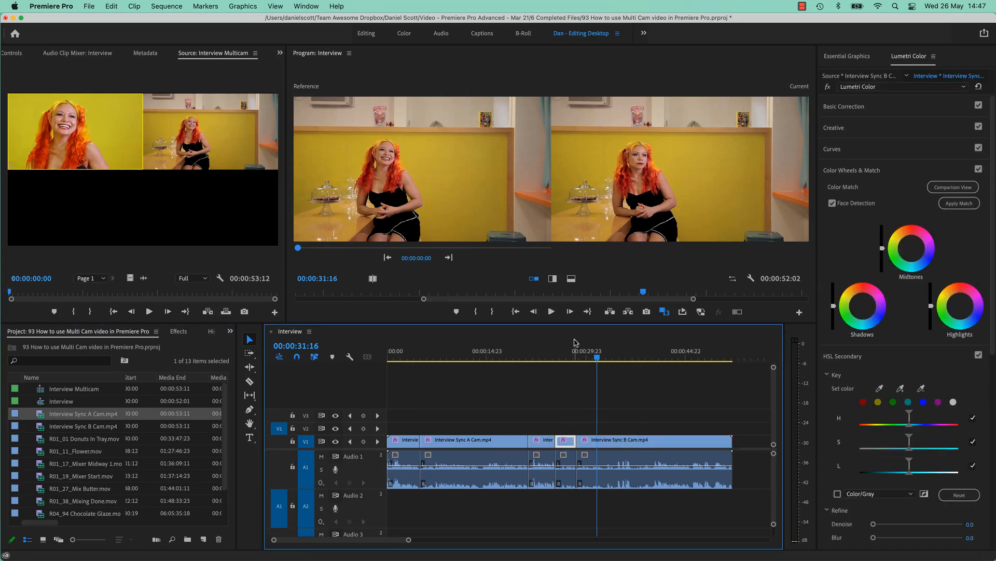
left_click(566, 355)
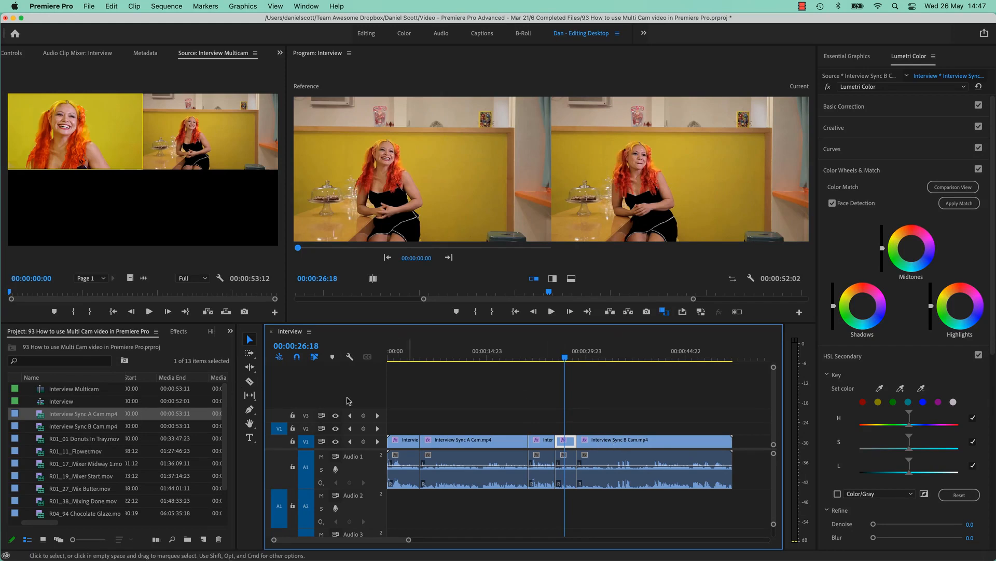
Turn on the Program Monitor's multi-camera view and check the last flattened B Cam clip at 00:00:32:22.
left_click(737, 311)
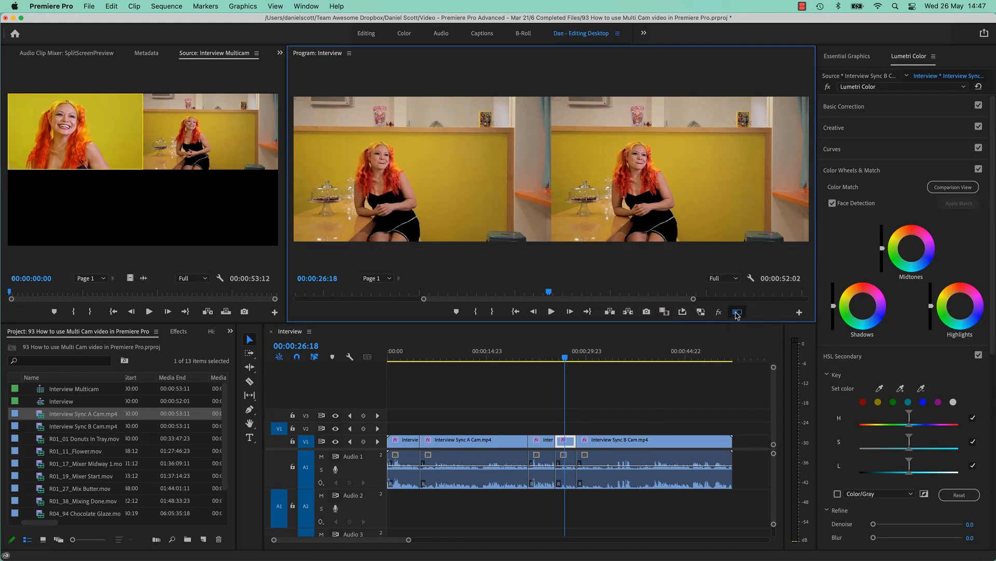
left_click(615, 439)
left_click(605, 359)
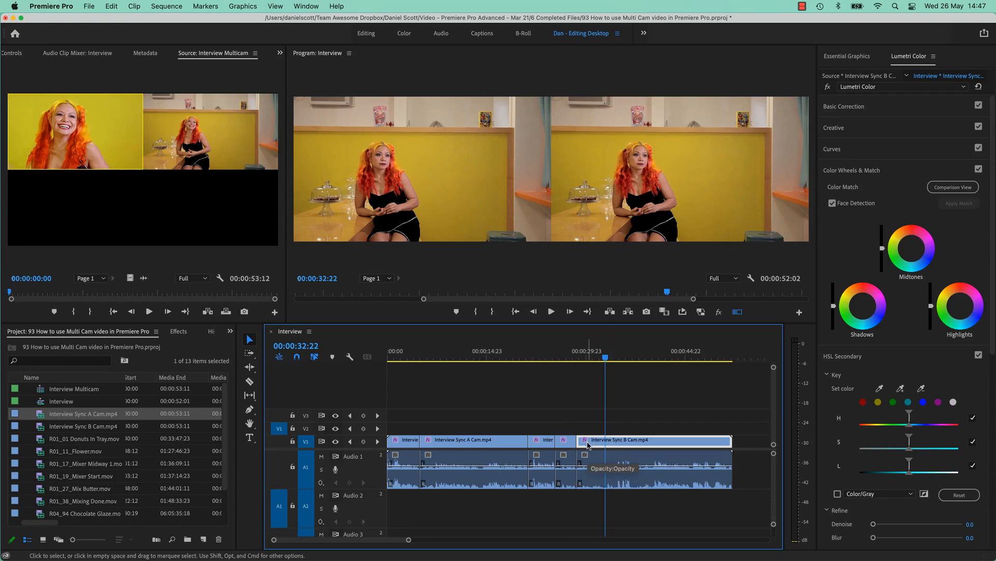
left_click(583, 414)
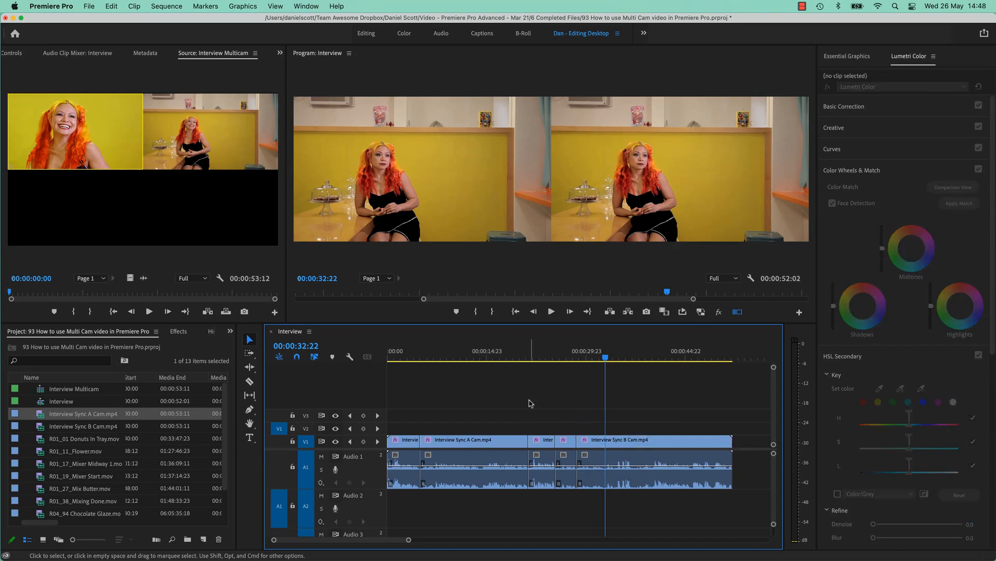